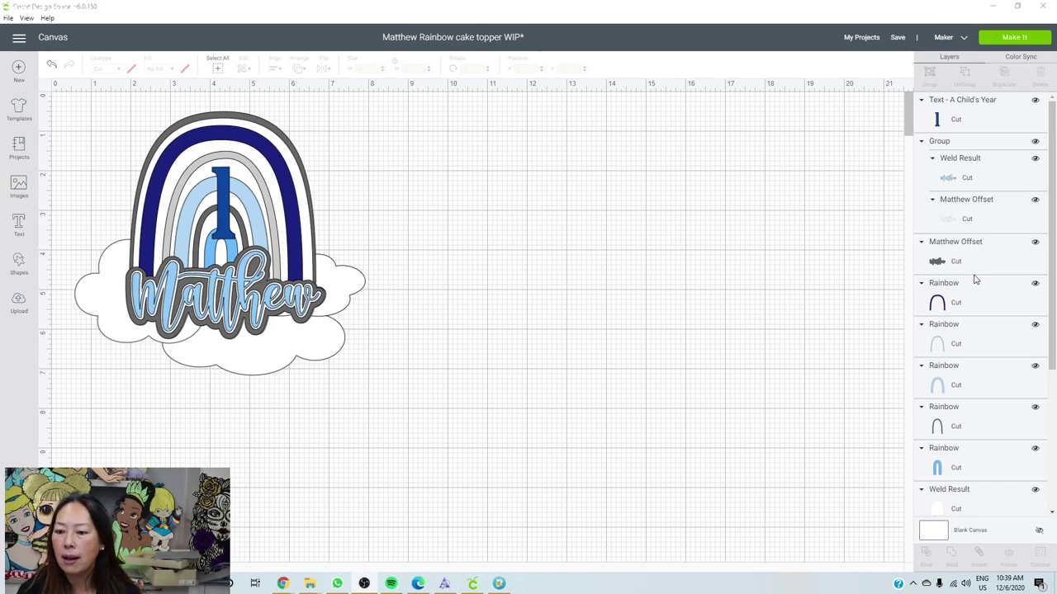
Bring the two note card shapes and the cloud to the front and move them together onto empty canvas beside the topper
{"action": "scroll", "coordinate": [974, 373], "scroll_direction": "down", "scroll_amount": 3}
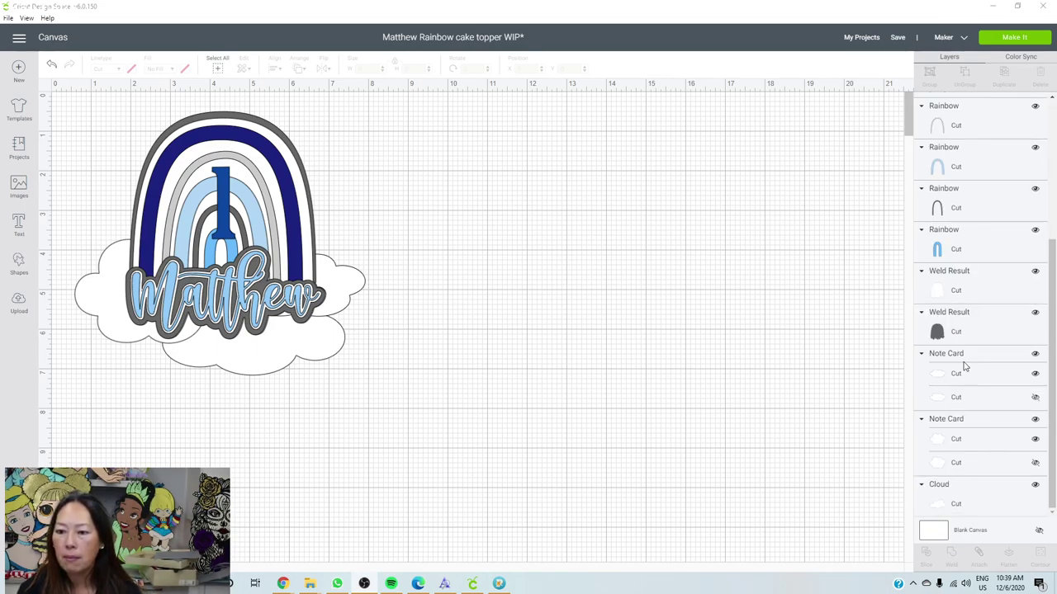
{"action": "left_click", "coordinate": [963, 355]}
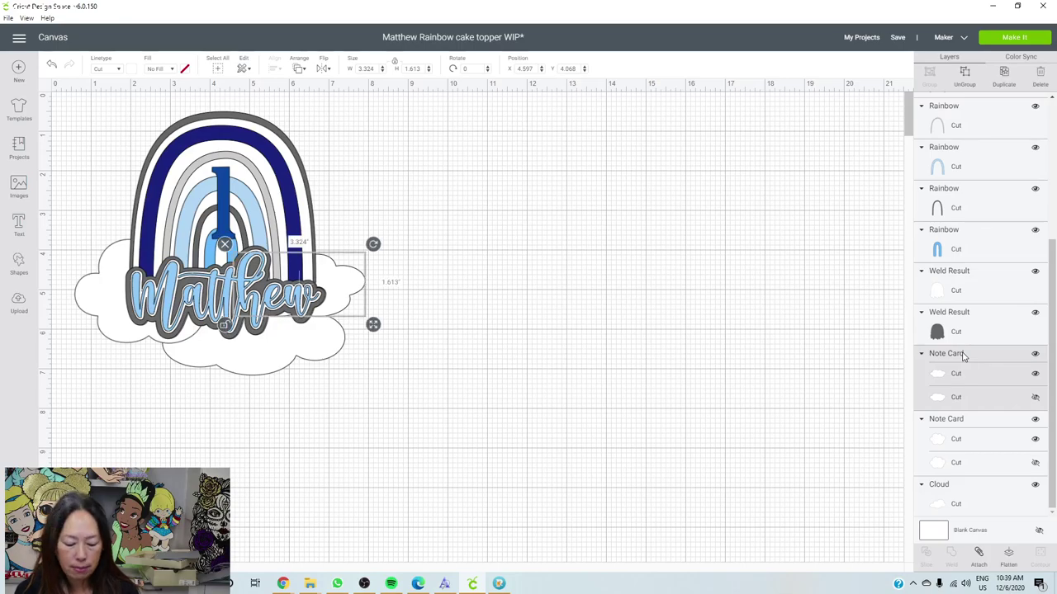
{"action": "left_click", "coordinate": [968, 423], "text": "shift"}
{"action": "left_click", "coordinate": [964, 501], "text": "shift"}
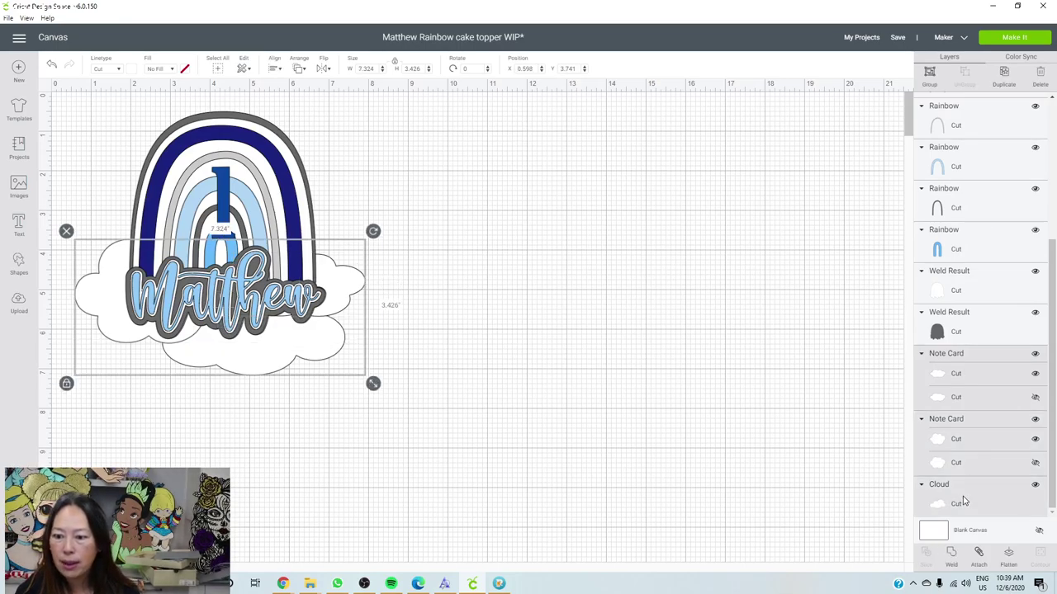
{"action": "left_click", "coordinate": [299, 70]}
{"action": "left_click", "coordinate": [331, 127]}
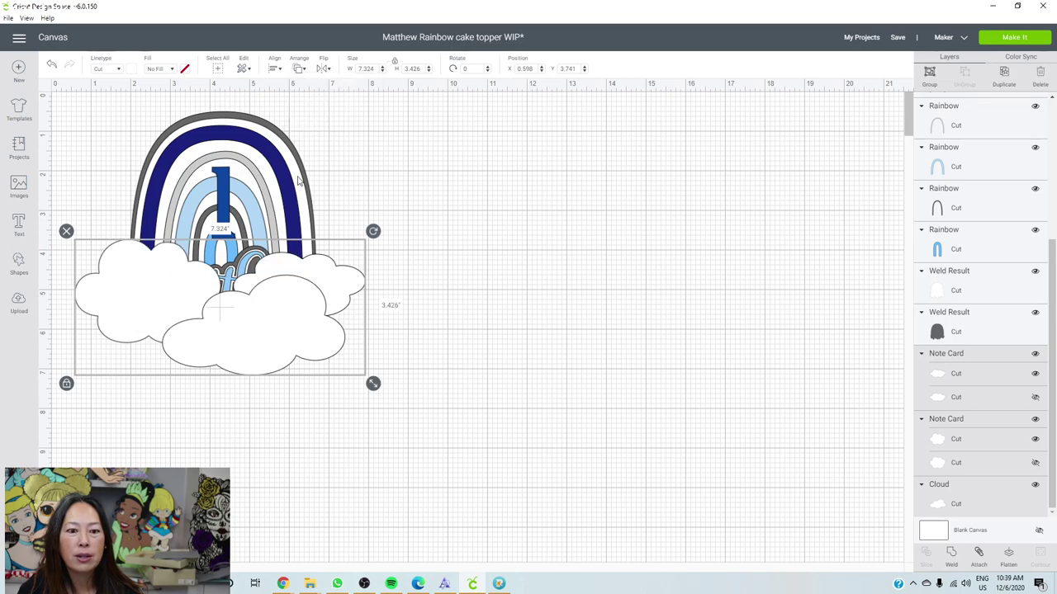
{"action": "left_click_drag", "start_coordinate": [312, 318], "coordinate": [580, 372]}
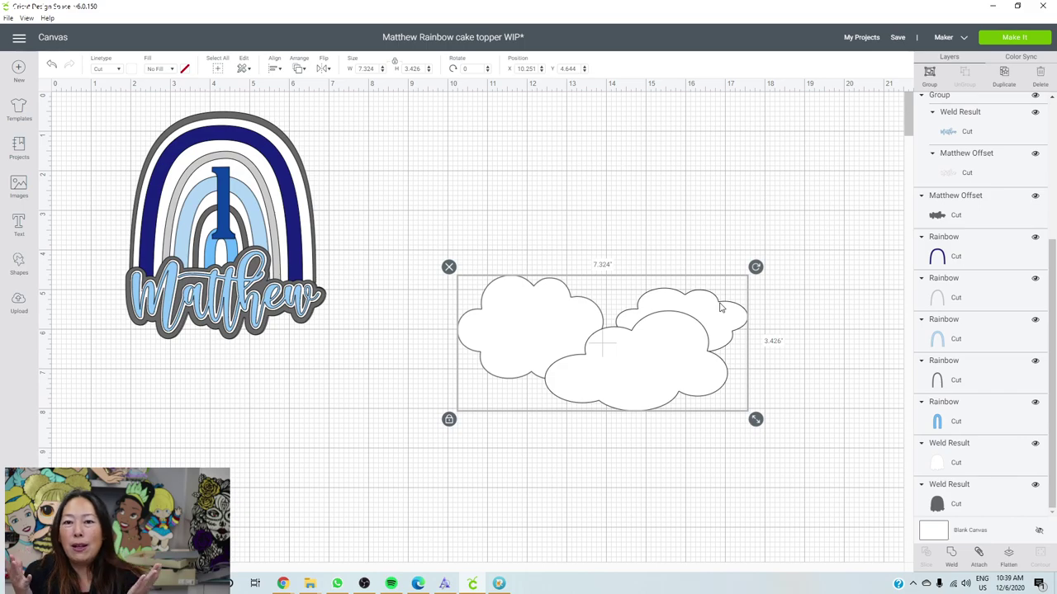
Return the three cloud shapes to the base of the rainbow topper and send them to the back
{"action": "left_click_drag", "start_coordinate": [602, 359], "coordinate": [216, 315]}
{"action": "left_click", "coordinate": [295, 250]}
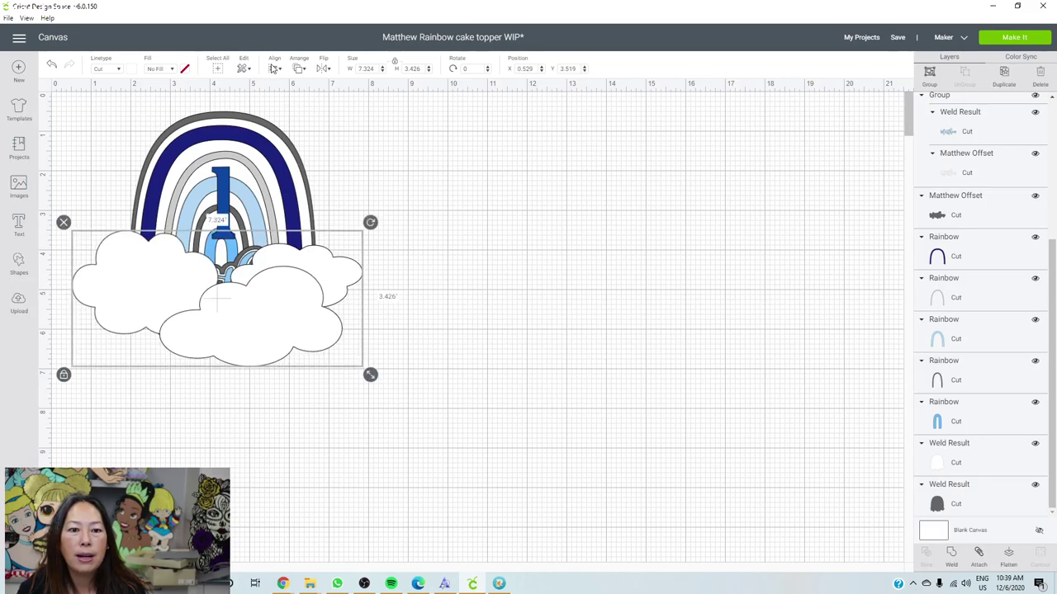
{"action": "left_click", "coordinate": [273, 68]}
{"action": "left_click", "coordinate": [300, 70]}
{"action": "left_click", "coordinate": [307, 84]}
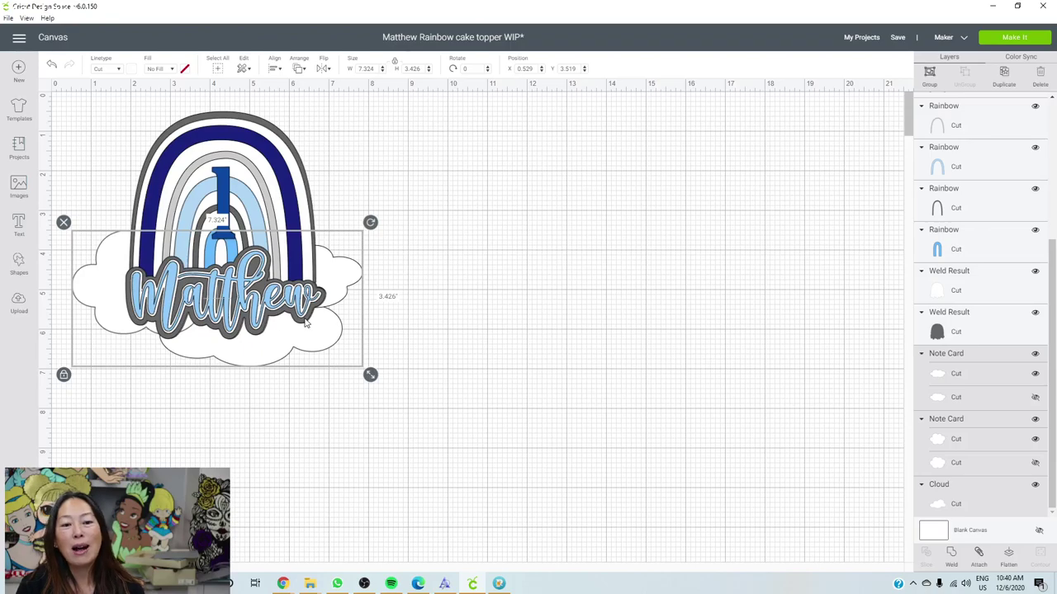
{"action": "left_click", "coordinate": [523, 349]}
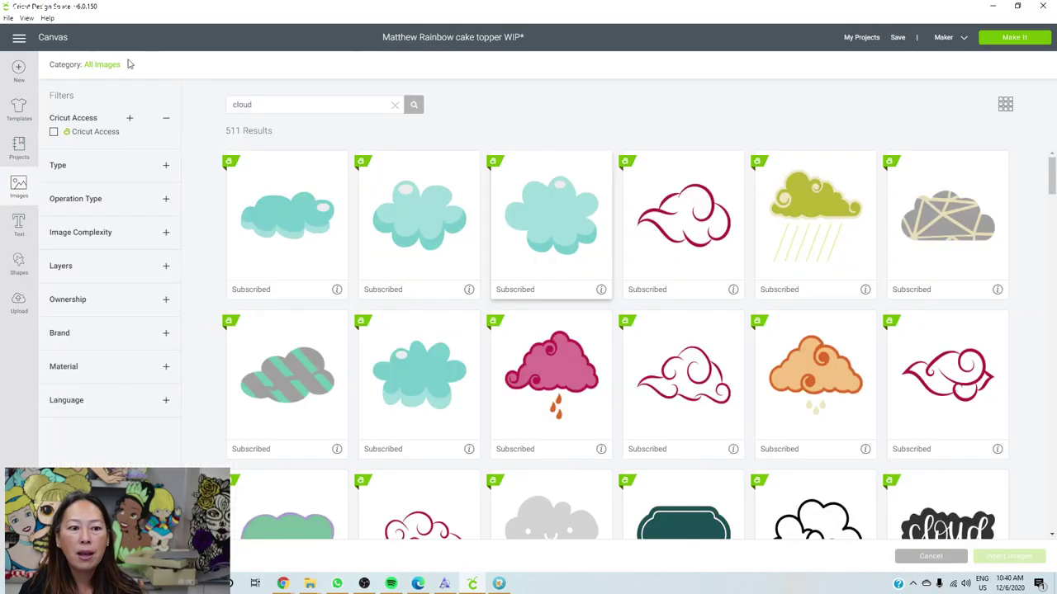
Search the image library for "rainbow", insert the tall five-arch rainbow and place it on empty canvas beside the topper
{"action": "double_click", "coordinate": [323, 111]}
{"action": "type", "text": "r"}
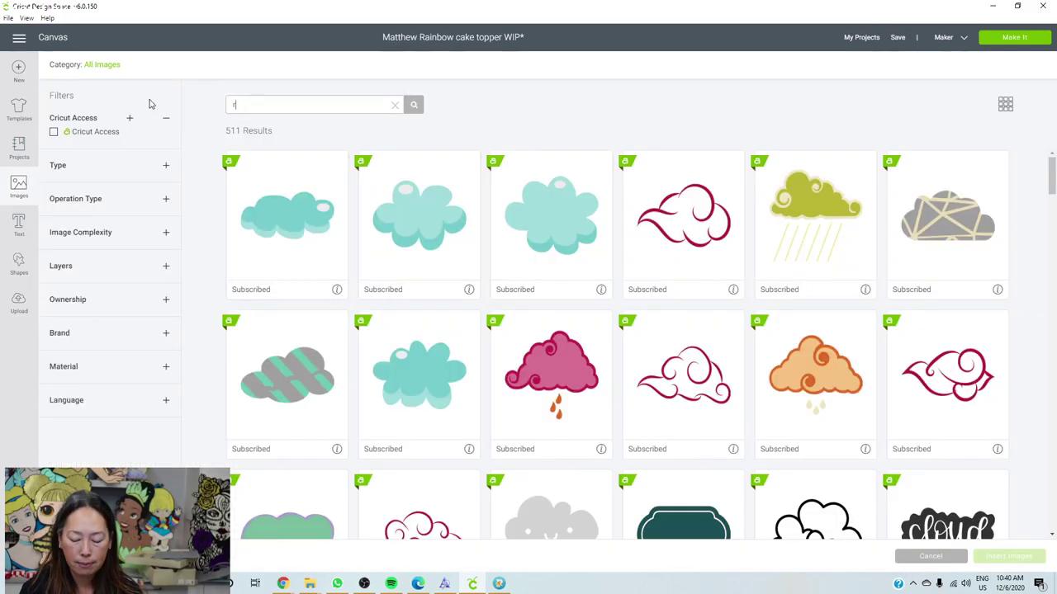
{"action": "key", "text": "Return"}
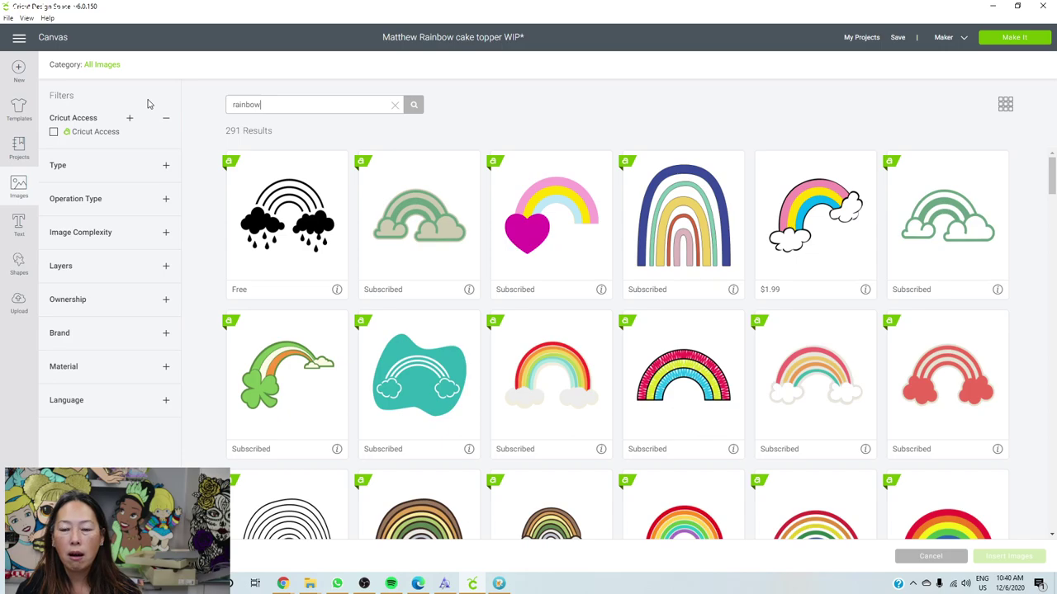
{"action": "left_click", "coordinate": [671, 196]}
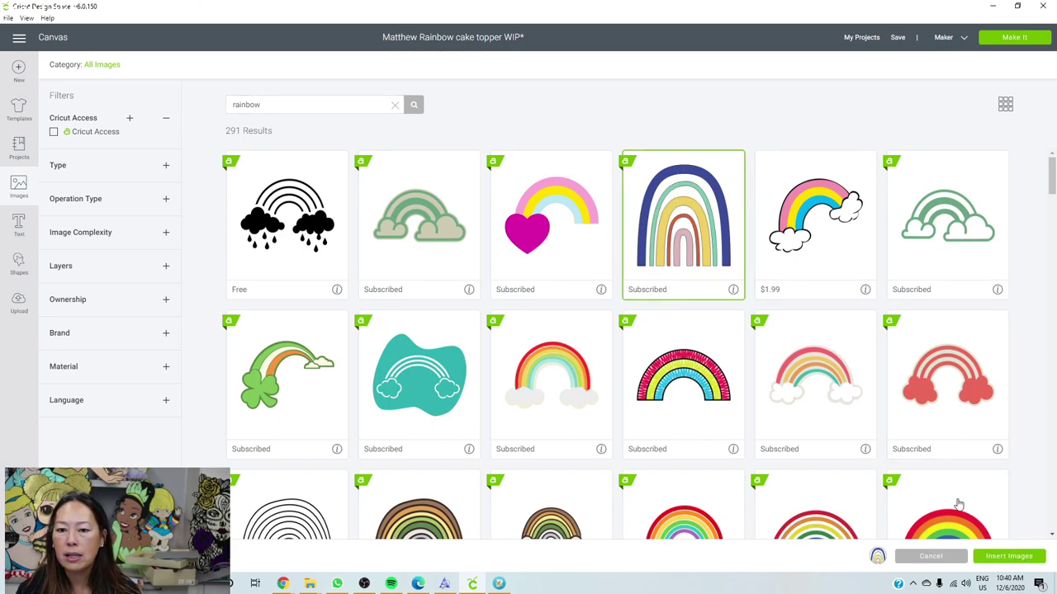
{"action": "left_click", "coordinate": [1008, 555]}
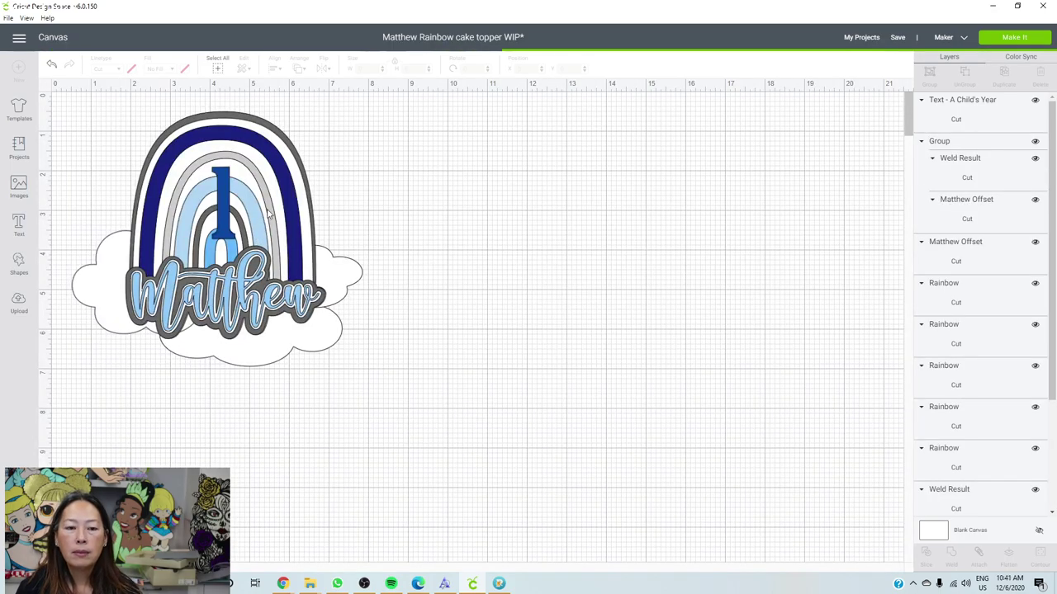
{"action": "left_click_drag", "start_coordinate": [602, 248], "coordinate": [603, 201]}
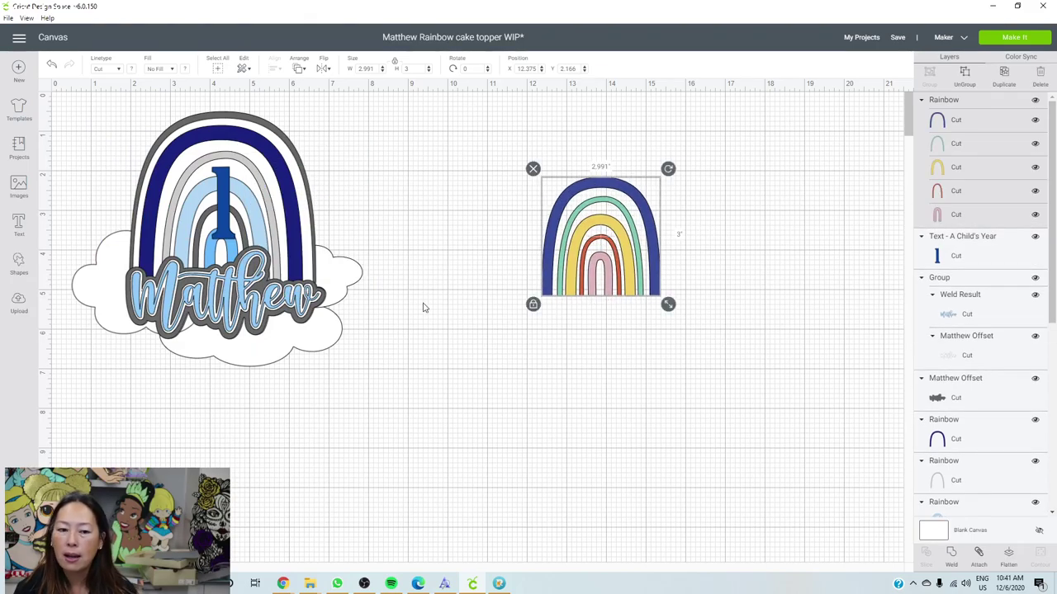
Flatten all pieces of the finished cake topper design, leaving out the newly inserted rainbow
{"action": "left_click_drag", "start_coordinate": [358, 383], "coordinate": [106, 179]}
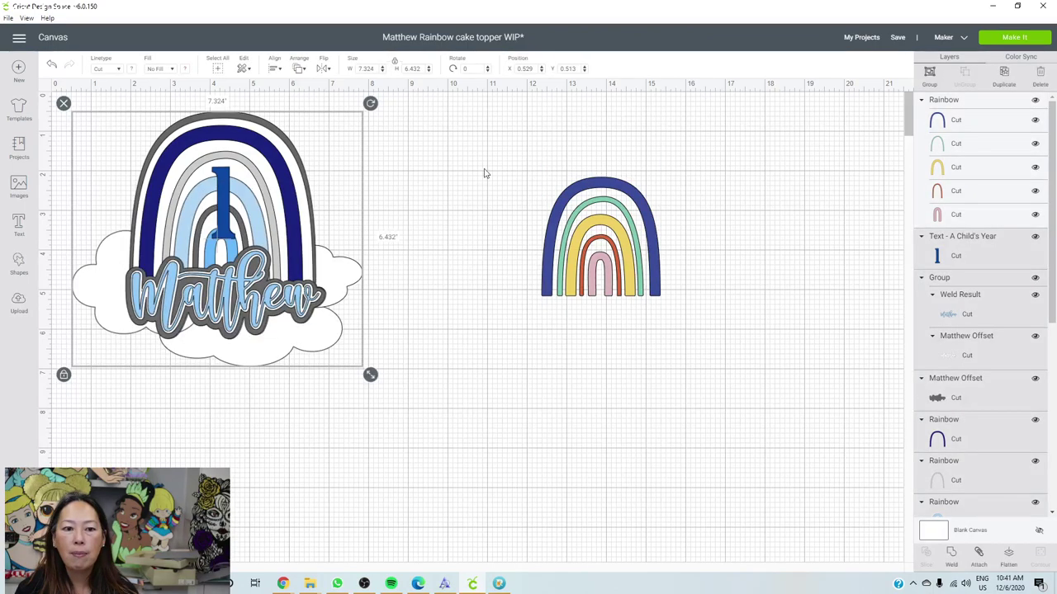
{"action": "left_click", "coordinate": [1004, 557]}
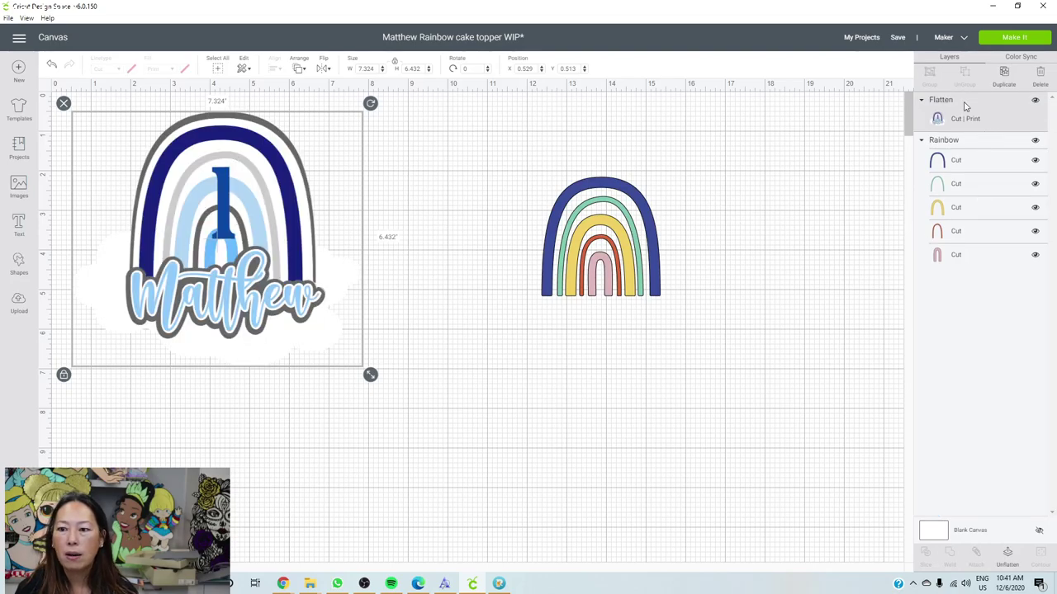
Recolour the new rainbow's green arch grey, yellow arch light blue, red arch dark blue and innermost pink arch dark grey
{"action": "left_click", "coordinate": [972, 187]}
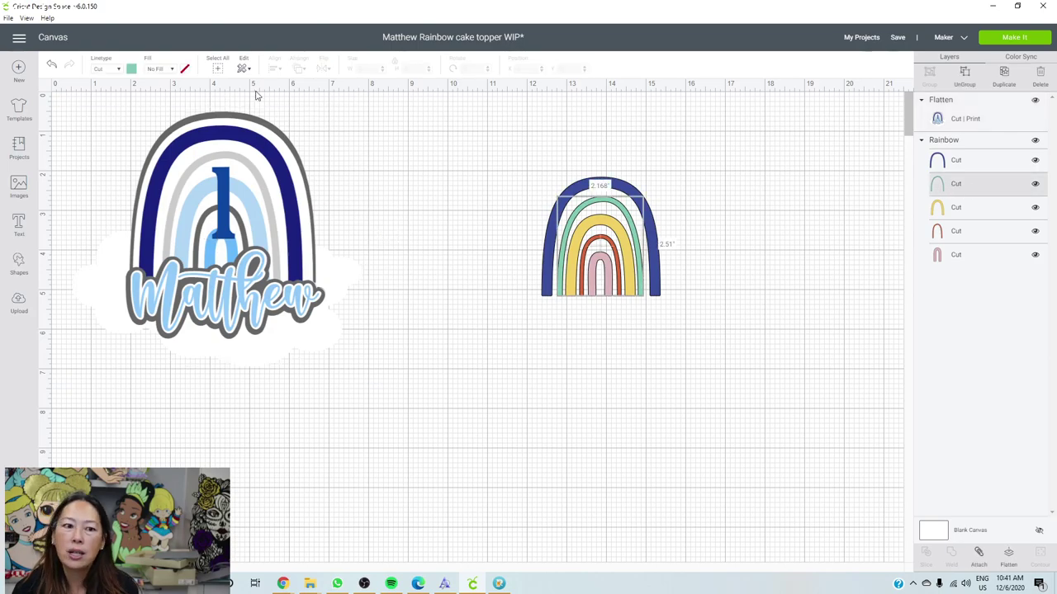
{"action": "left_click", "coordinate": [131, 68]}
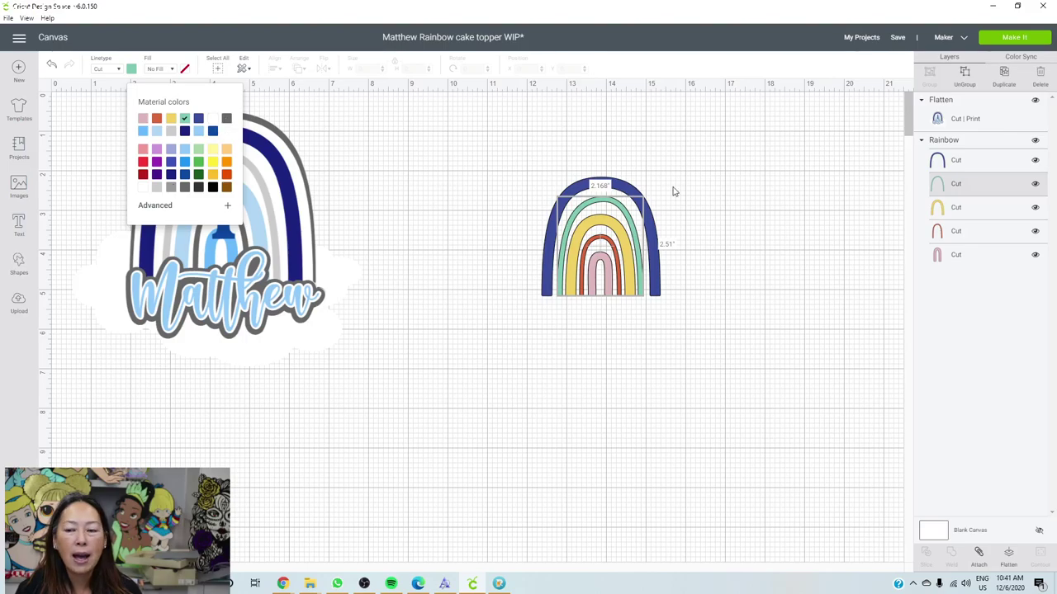
{"action": "left_click", "coordinate": [954, 213]}
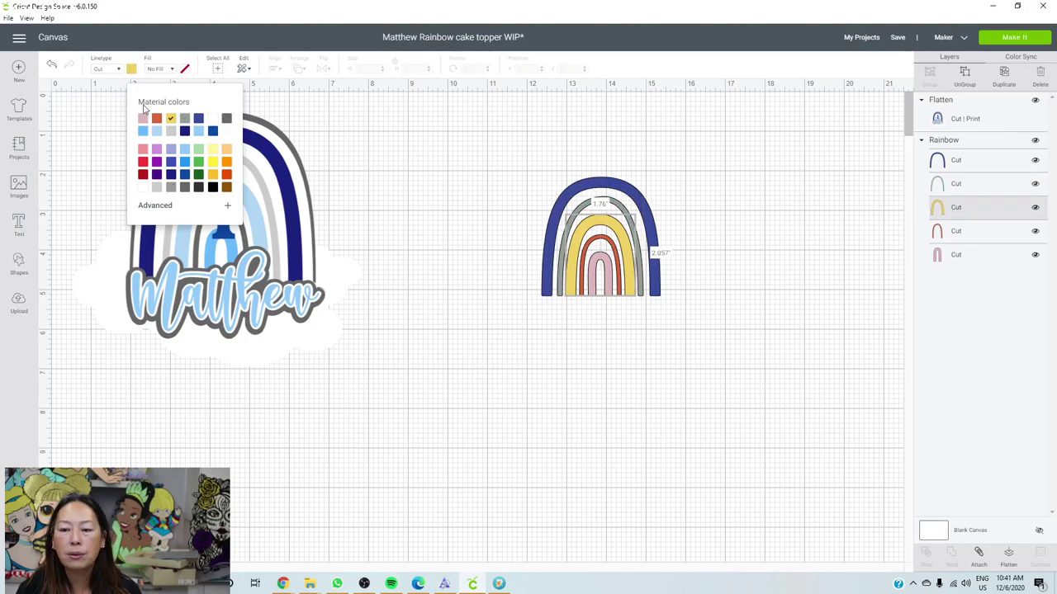
{"action": "left_click", "coordinate": [170, 132]}
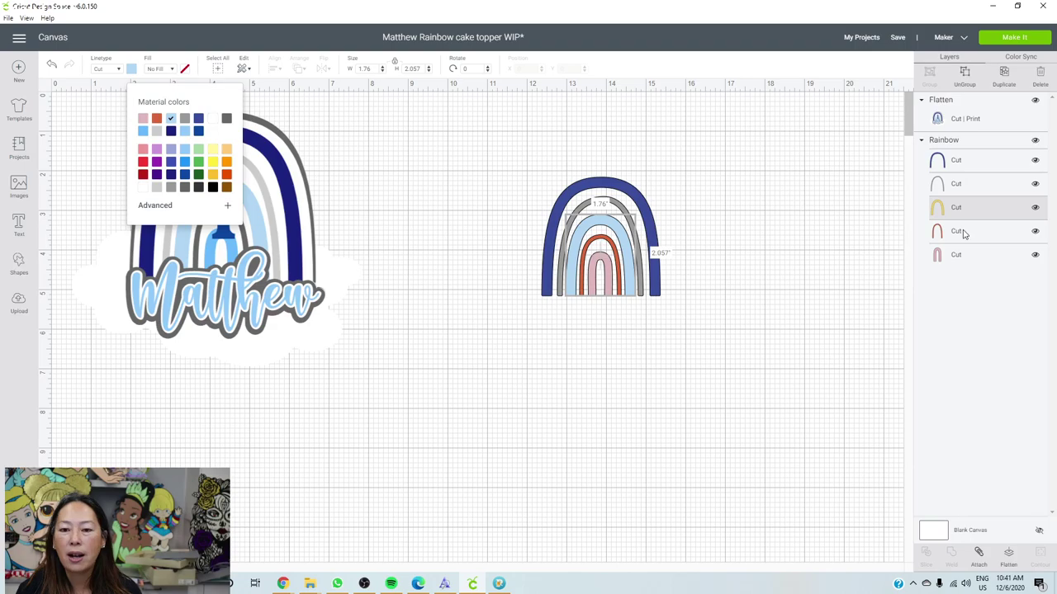
{"action": "left_click", "coordinate": [977, 235]}
{"action": "left_click", "coordinate": [198, 131]}
{"action": "left_click", "coordinate": [991, 258]}
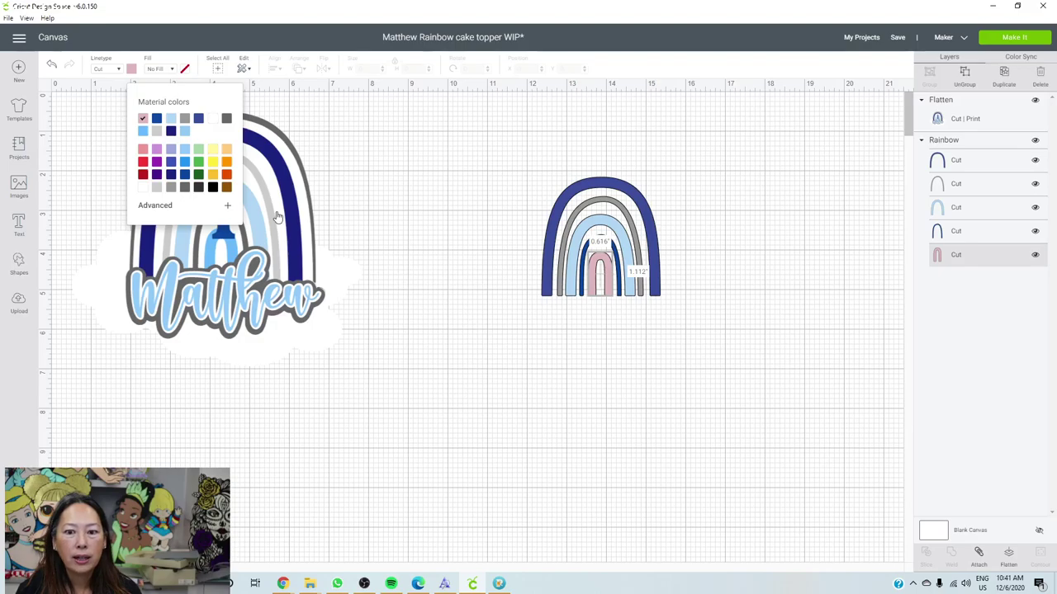
{"action": "left_click", "coordinate": [184, 187]}
{"action": "left_click", "coordinate": [625, 339]}
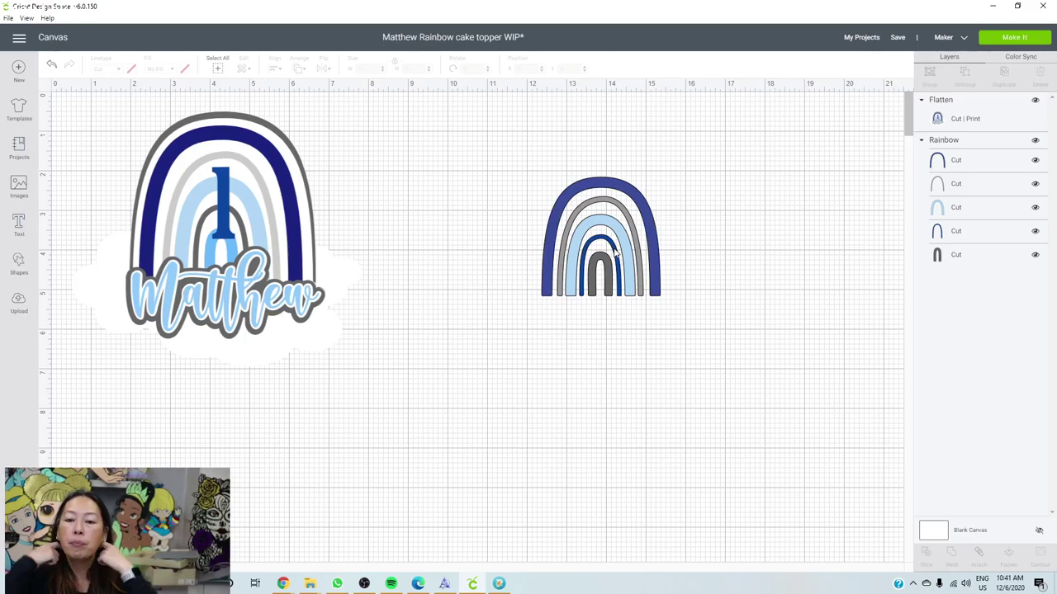
Duplicate the outermost blue arch, align the copy over the rainbow and enlarge it unproportionally to about 3.27 by 3.21 inches
{"action": "left_click", "coordinate": [954, 165]}
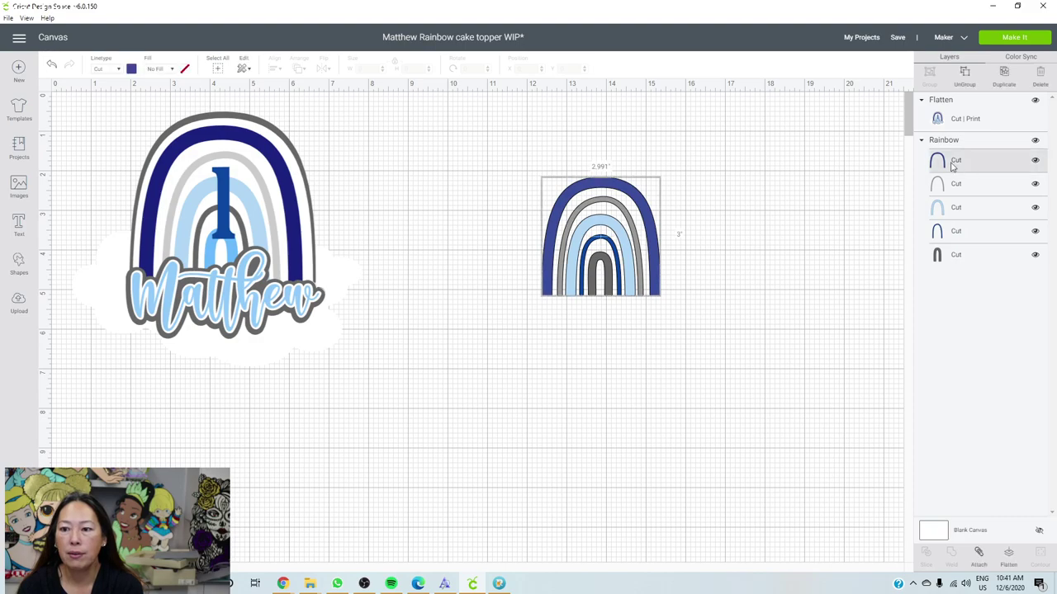
{"action": "left_click", "coordinate": [1004, 76]}
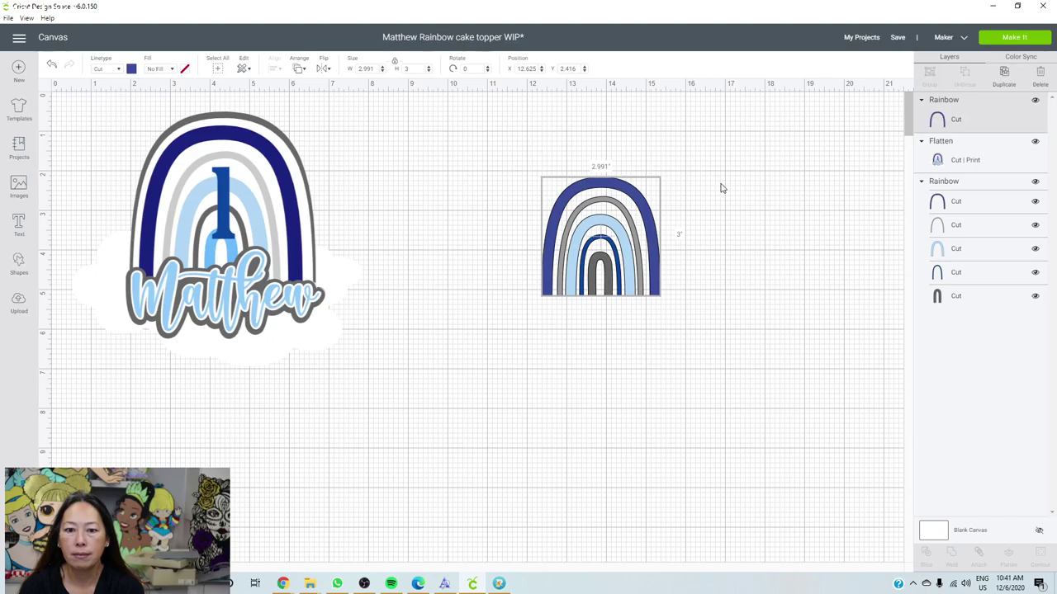
{"action": "mouse_move", "coordinate": [660, 240]}
{"action": "left_mouse_down"}
{"action": "mouse_move", "coordinate": [665, 226]}
{"action": "mouse_move", "coordinate": [648, 230]}
{"action": "left_mouse_up"}
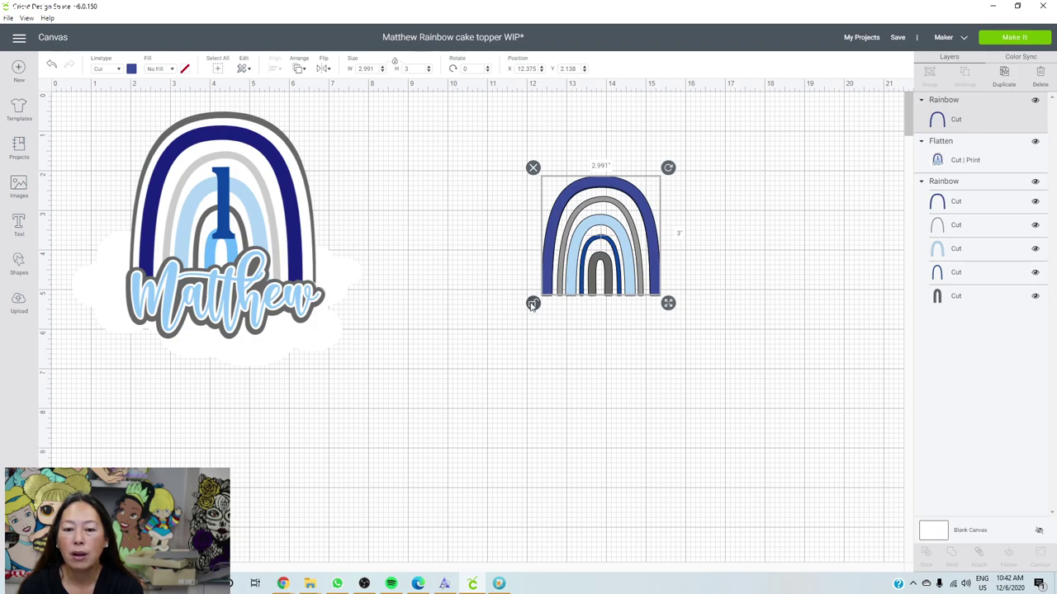
{"action": "mouse_move", "coordinate": [671, 306]}
{"action": "left_mouse_down"}
{"action": "mouse_move", "coordinate": [681, 314]}
{"action": "mouse_move", "coordinate": [662, 290]}
{"action": "left_mouse_up"}
Send the enlarged arch behind the rainbow and change its colour to medium grey
{"action": "left_click", "coordinate": [300, 69]}
{"action": "left_click", "coordinate": [316, 85]}
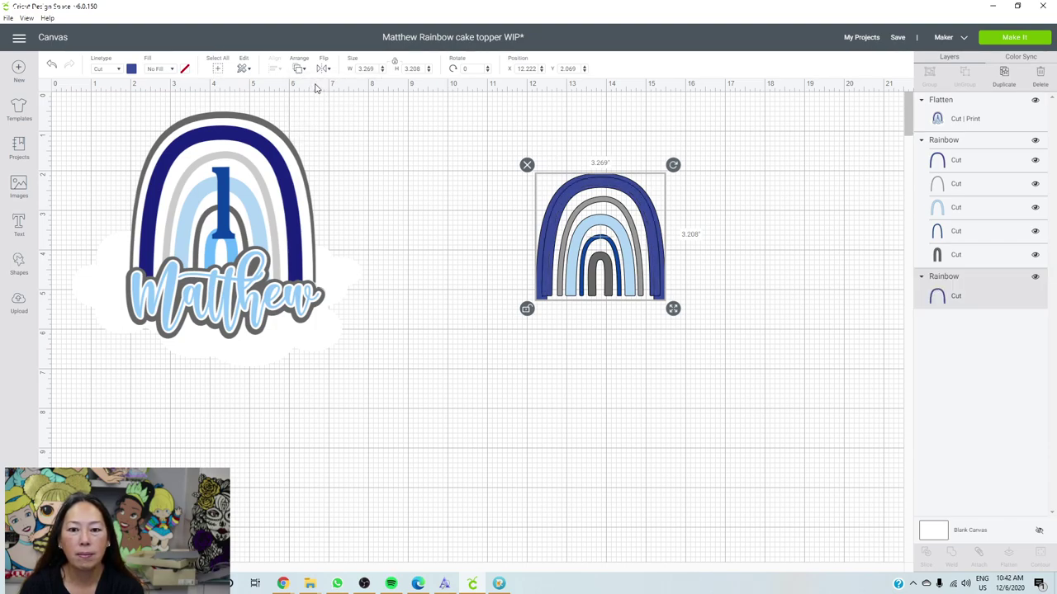
{"action": "left_click", "coordinate": [132, 70]}
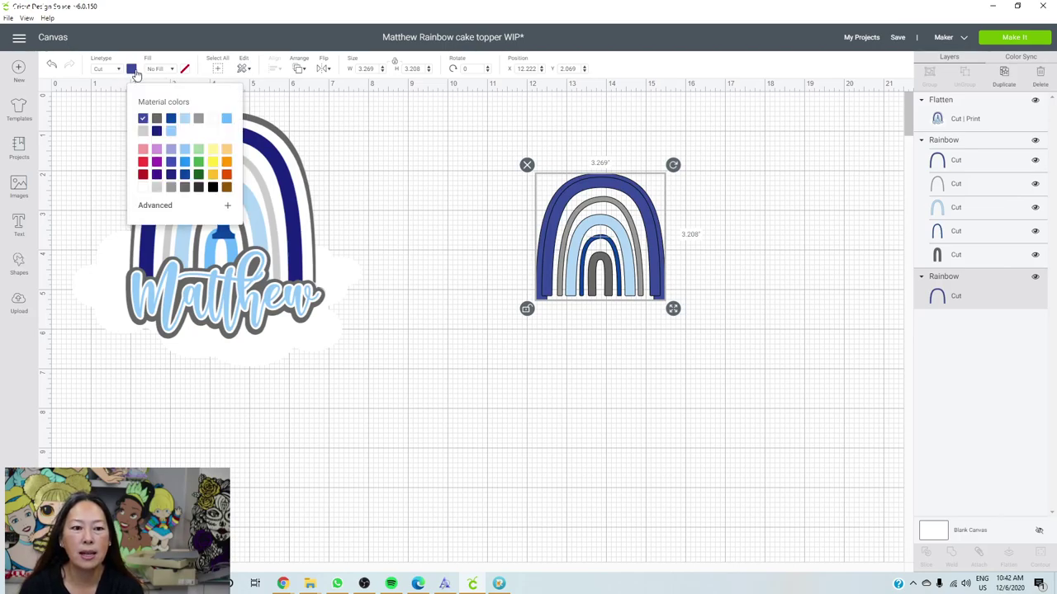
{"action": "left_click", "coordinate": [170, 189]}
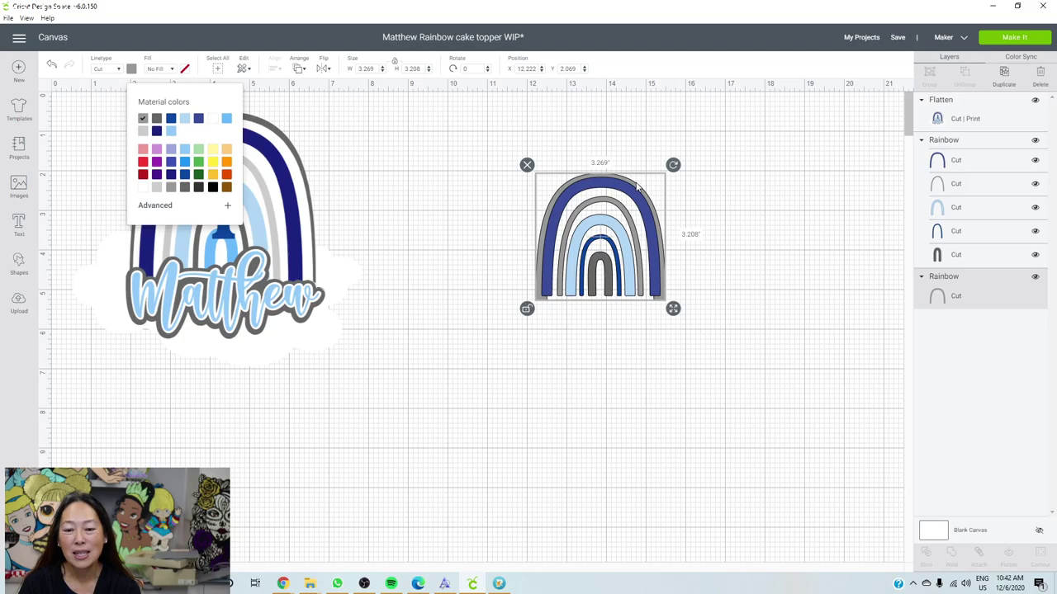
Separate the grey arch from the rainbow and cover its lower opening with a circle squashed to about 3 by 1.74 inches
{"action": "left_click_drag", "start_coordinate": [638, 188], "coordinate": [641, 151]}
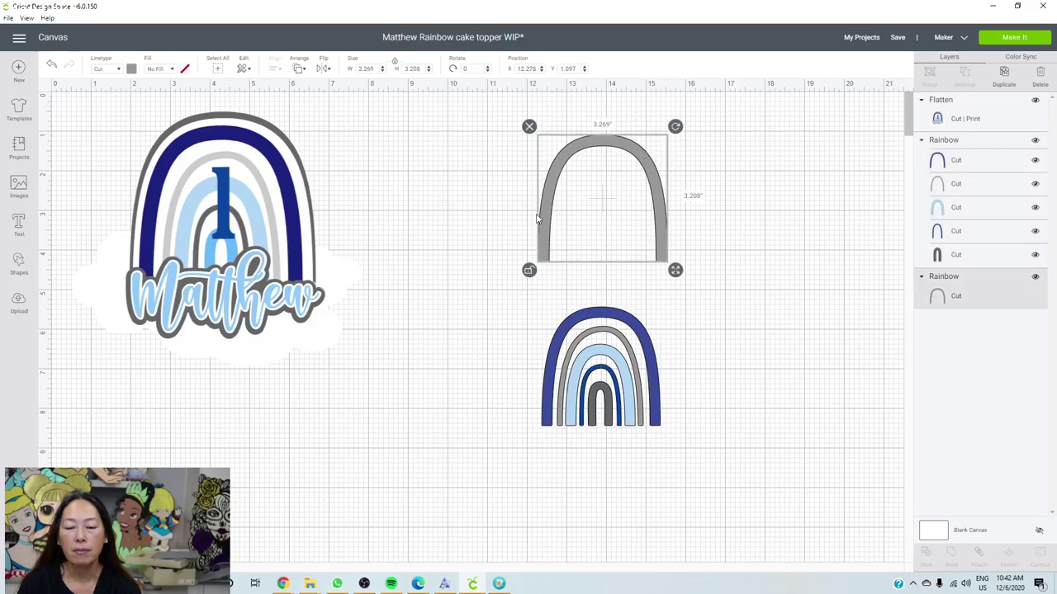
{"action": "left_click", "coordinate": [25, 267]}
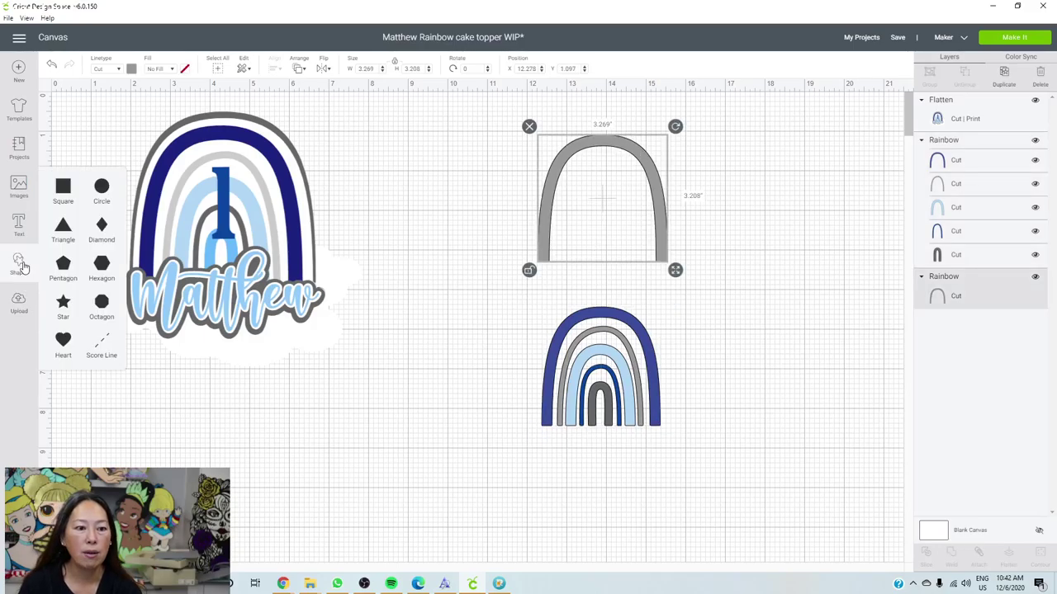
{"action": "left_click", "coordinate": [103, 190]}
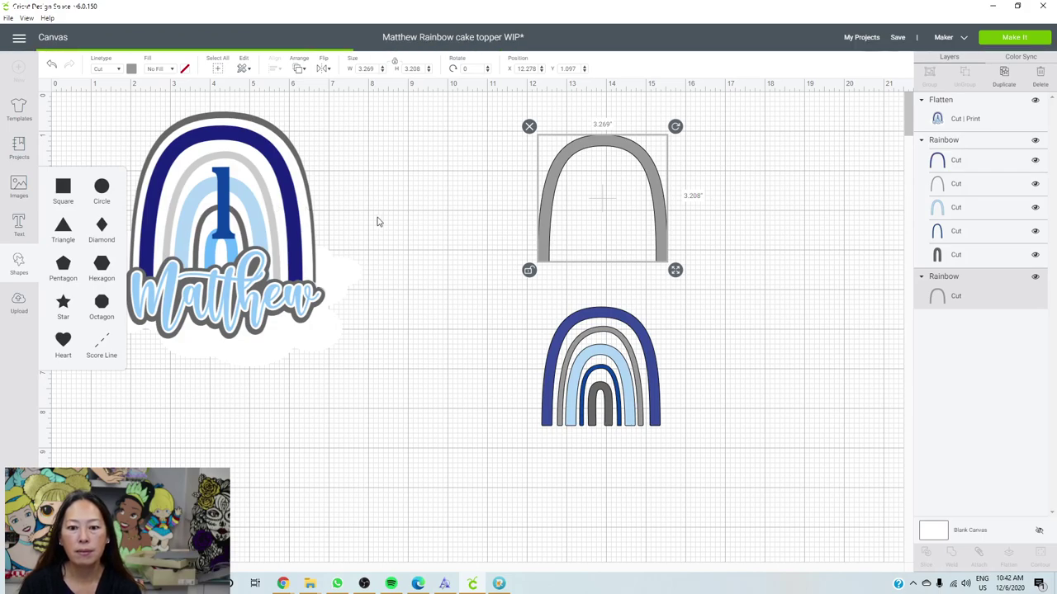
{"action": "left_click_drag", "start_coordinate": [206, 213], "coordinate": [631, 220]}
{"action": "left_click_drag", "start_coordinate": [642, 275], "coordinate": [662, 236]}
{"action": "left_click_drag", "start_coordinate": [635, 222], "coordinate": [642, 250]}
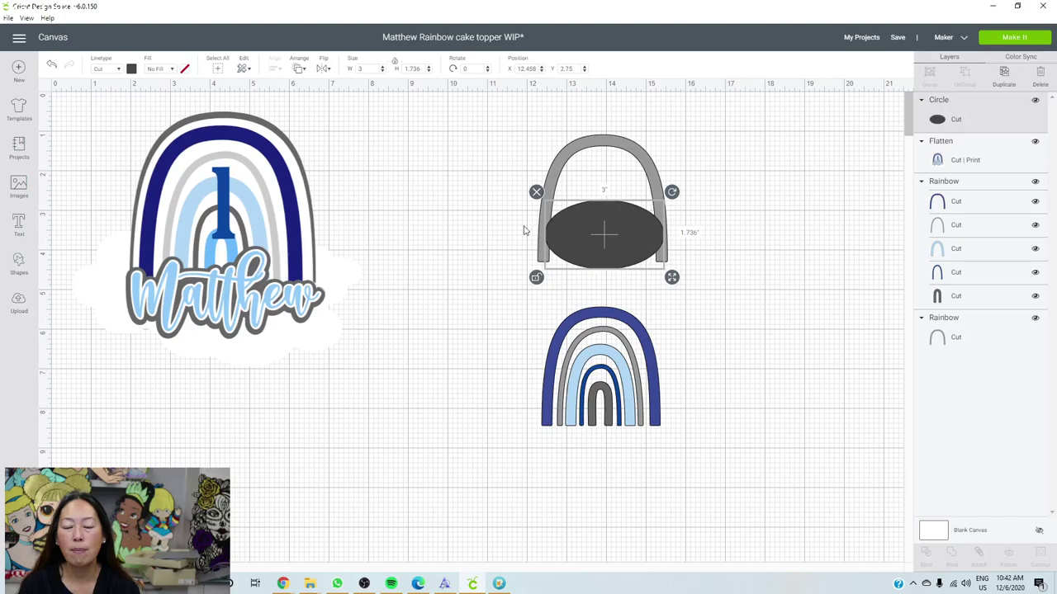
Weld the oval and the large grey arch into one shape
{"action": "left_click", "coordinate": [448, 193]}
{"action": "left_click_drag", "start_coordinate": [449, 184], "coordinate": [652, 236]}
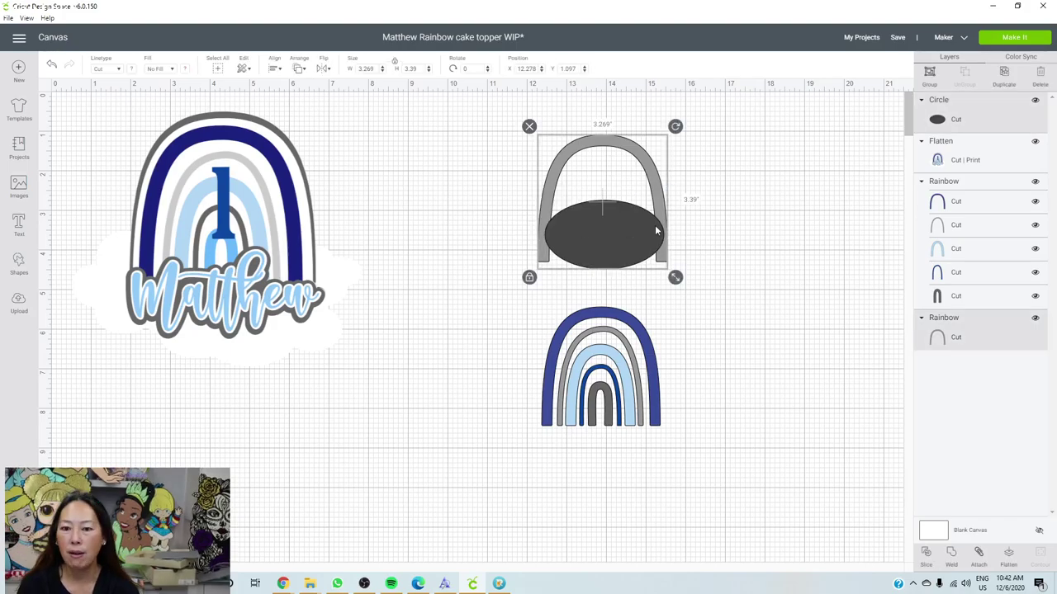
{"action": "left_click", "coordinate": [951, 559]}
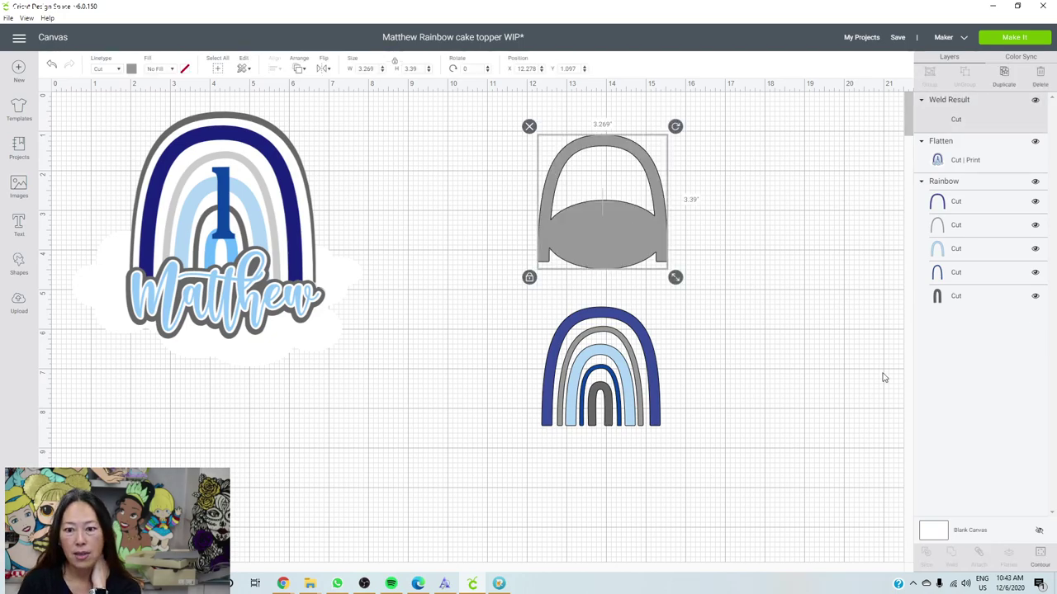
Hide all contours of the welded grey arch to make it a solid backing shape
{"action": "left_click", "coordinate": [1040, 555]}
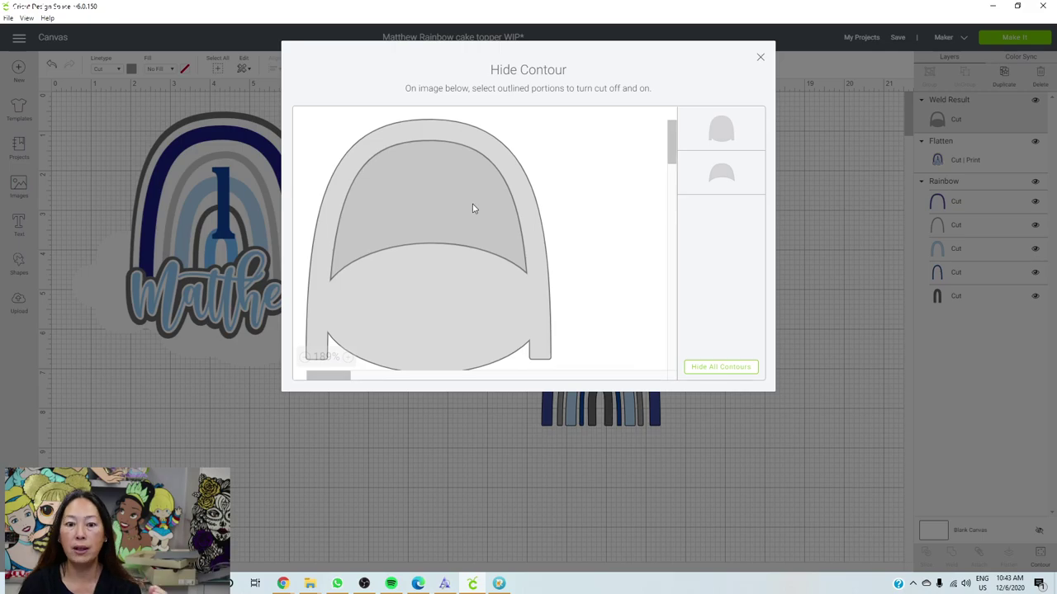
{"action": "left_click", "coordinate": [713, 368]}
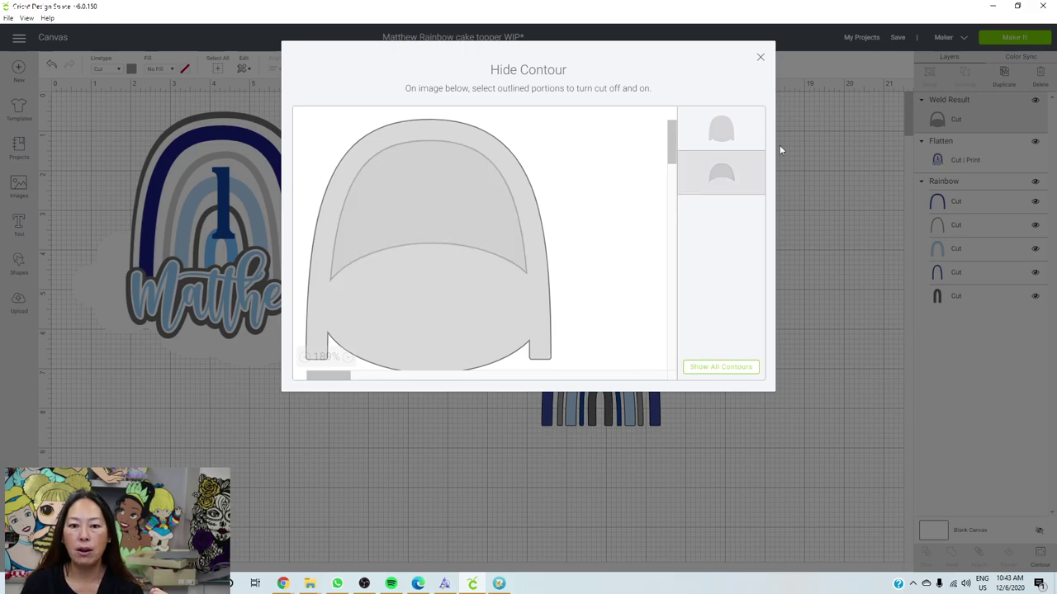
{"action": "left_click", "coordinate": [761, 57]}
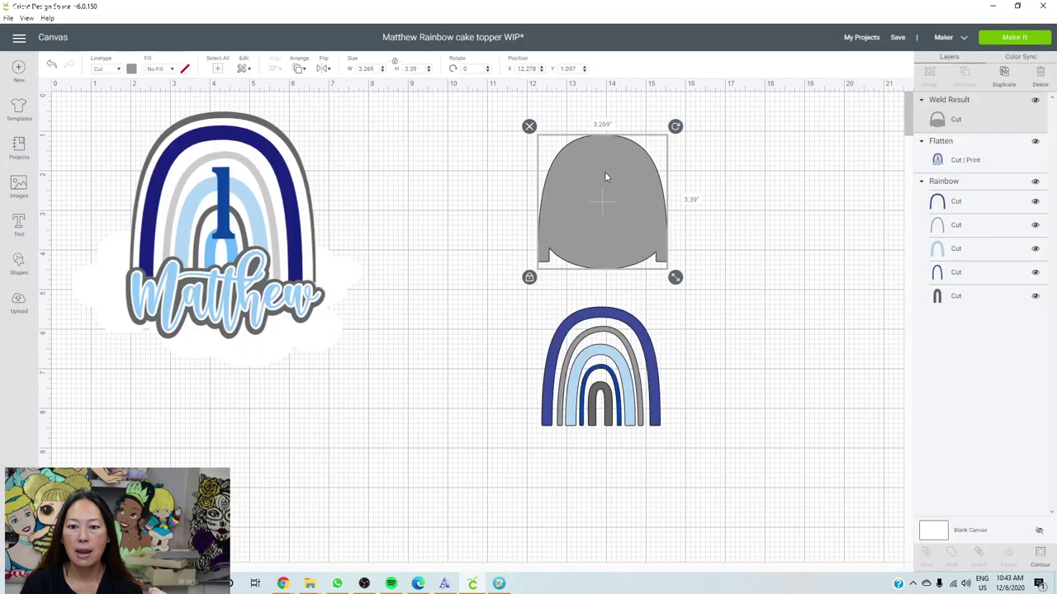
Move the solid grey backing over the rainbow and send it to the back
{"action": "left_click_drag", "start_coordinate": [611, 250], "coordinate": [610, 361]}
{"action": "left_click", "coordinate": [299, 68]}
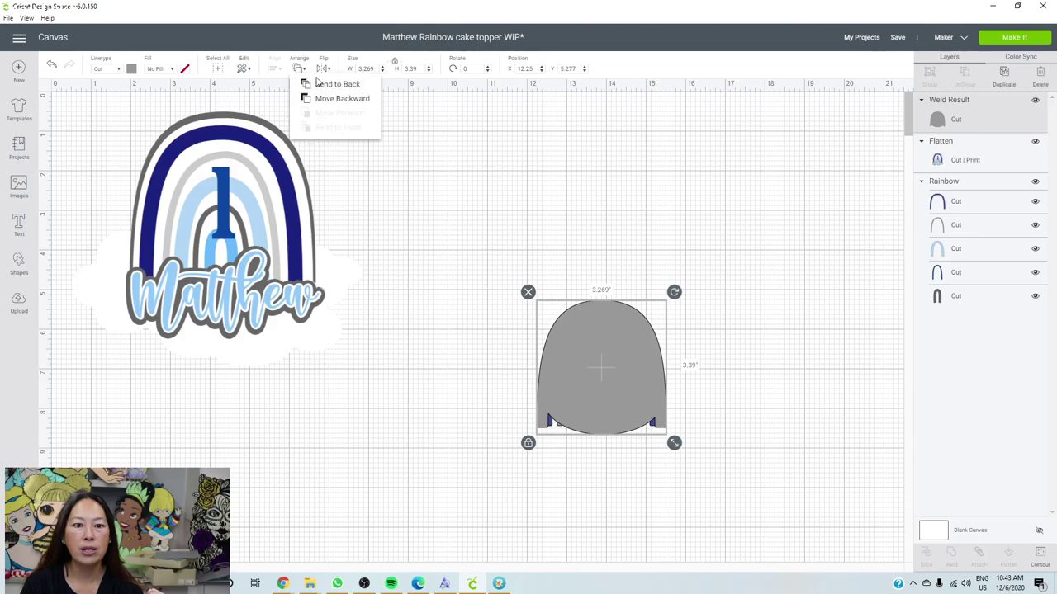
{"action": "left_click", "coordinate": [330, 87]}
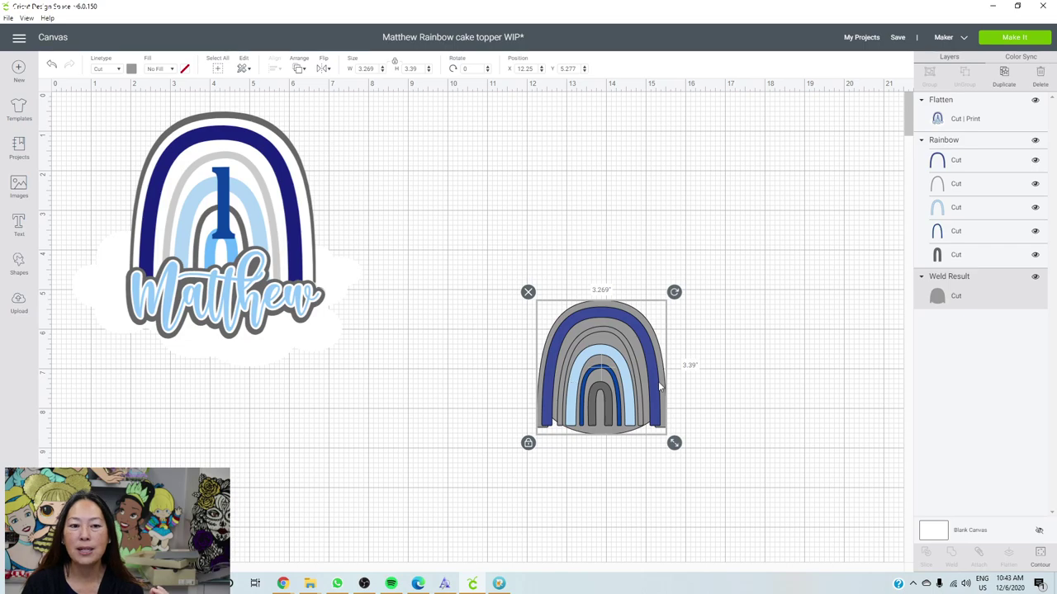
Change the colour of the rainbow's solid backing shape to white
{"action": "left_click", "coordinate": [132, 71]}
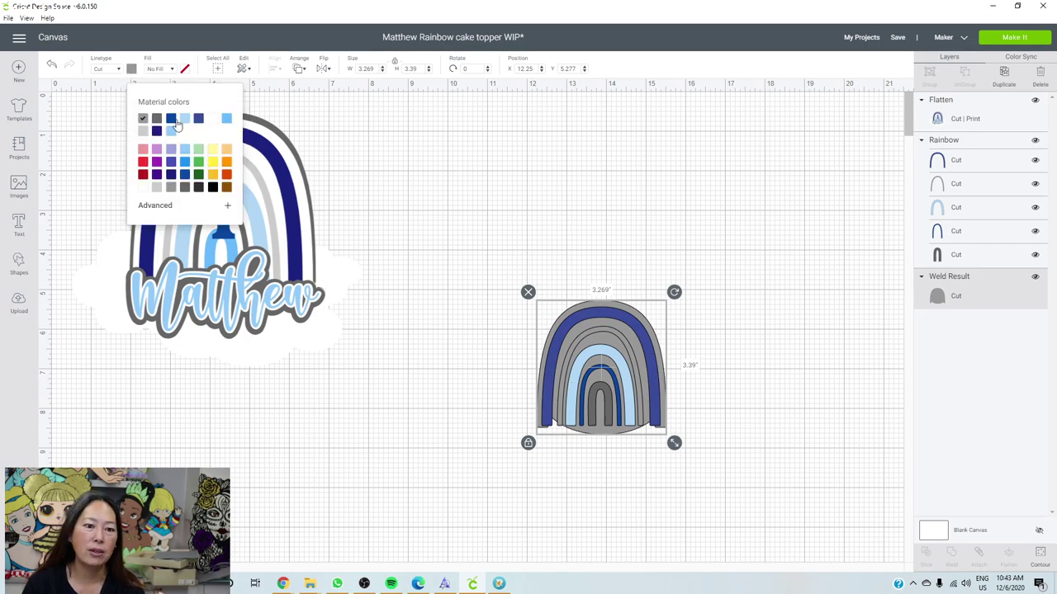
{"action": "left_click", "coordinate": [143, 189]}
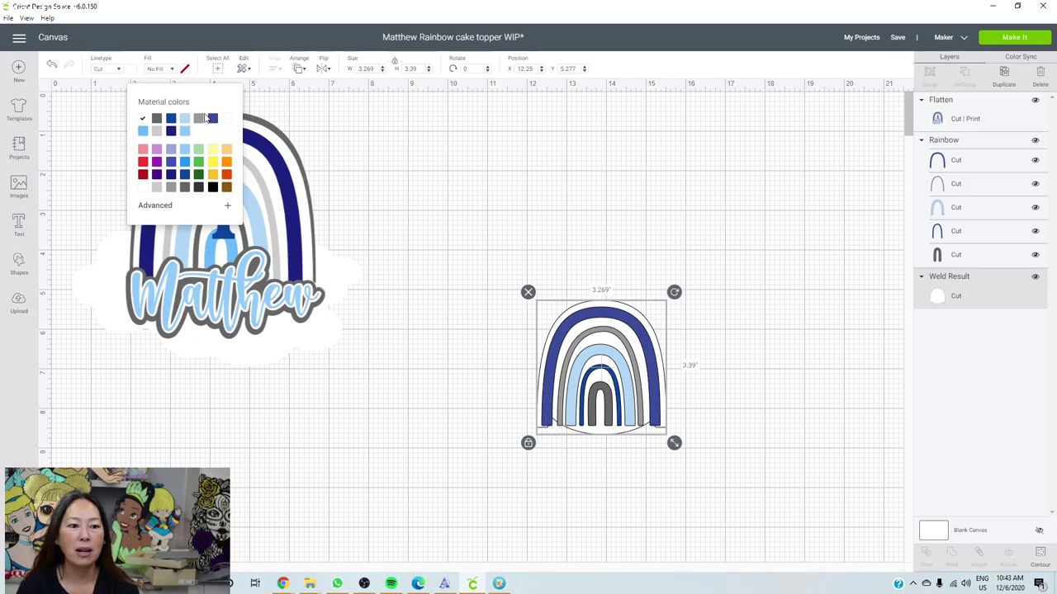
{"action": "left_click", "coordinate": [446, 288]}
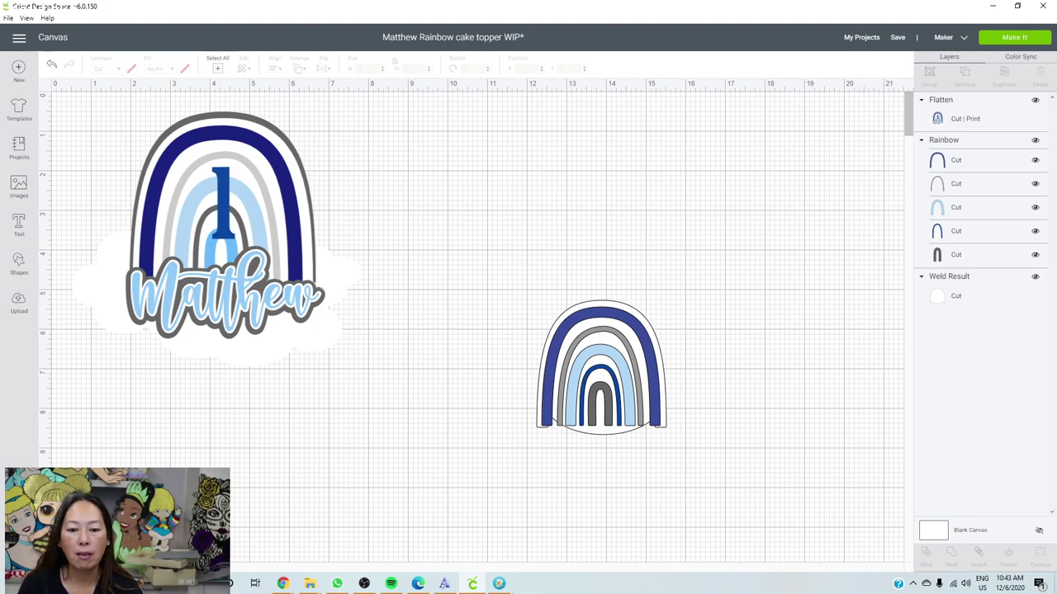
Switch to FontLab Pad, load the recent font Southmore.otf and replace the text with the child's first name
{"action": "left_click", "coordinate": [499, 583]}
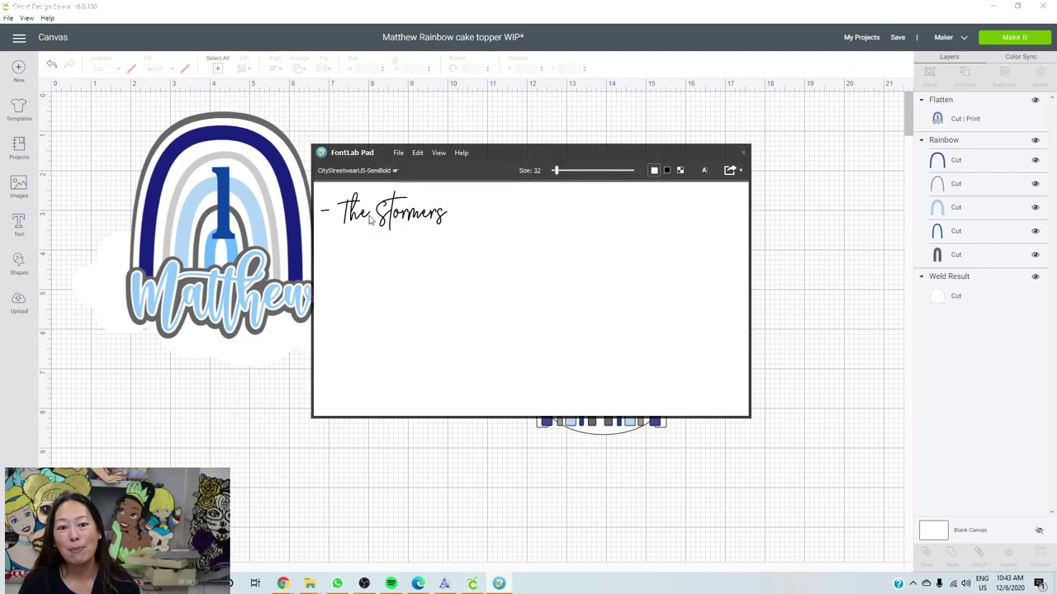
{"action": "left_click_drag", "start_coordinate": [481, 224], "coordinate": [407, 151]}
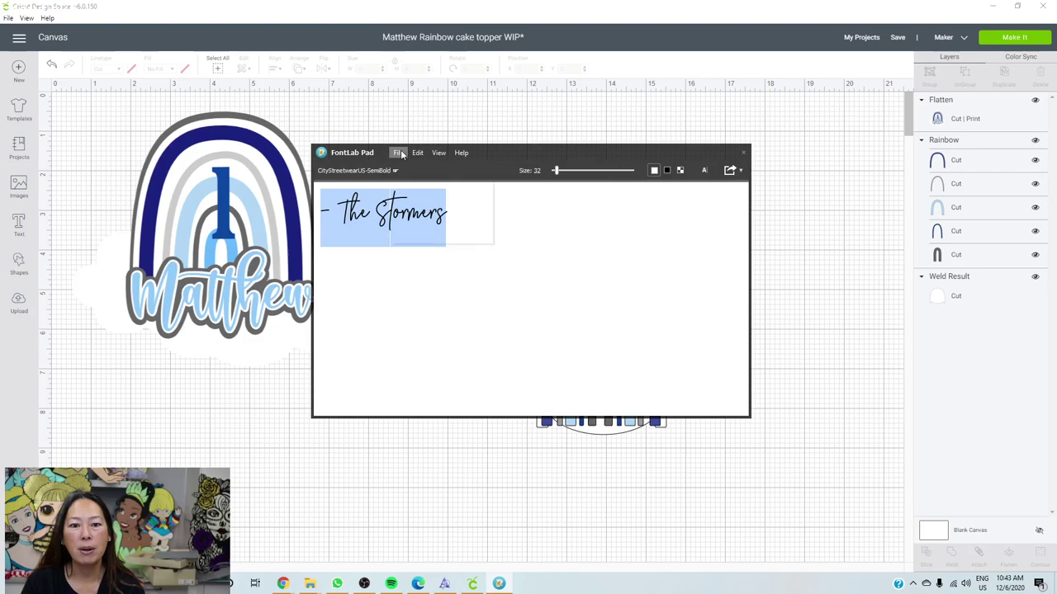
{"action": "left_click", "coordinate": [401, 153]}
{"action": "mouse_move", "coordinate": [407, 194]}
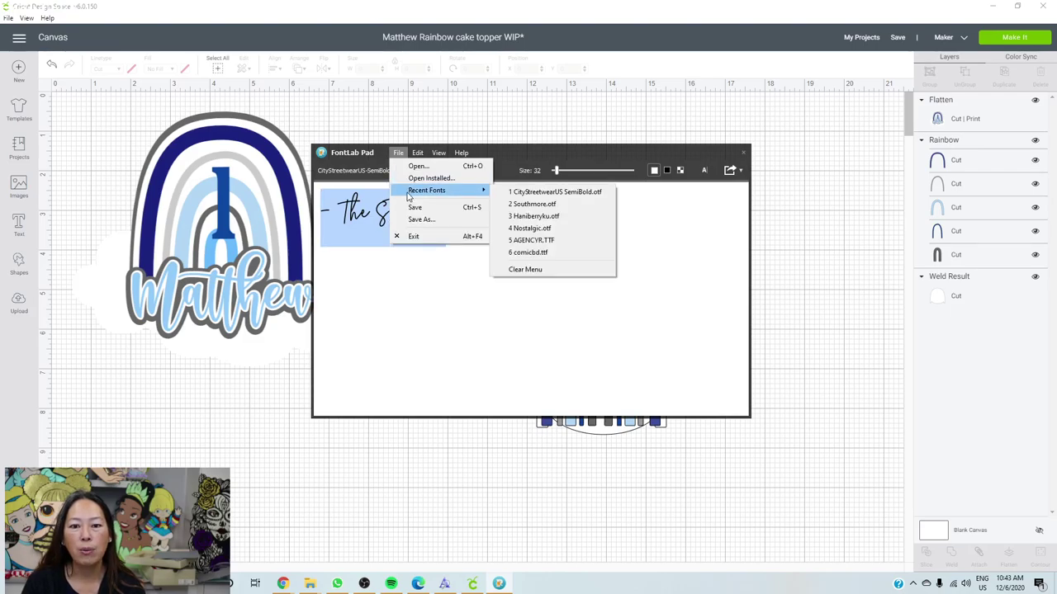
{"action": "left_click", "coordinate": [519, 206]}
{"action": "left_click", "coordinate": [516, 238]}
{"action": "left_click_drag", "start_coordinate": [488, 237], "coordinate": [289, 224]}
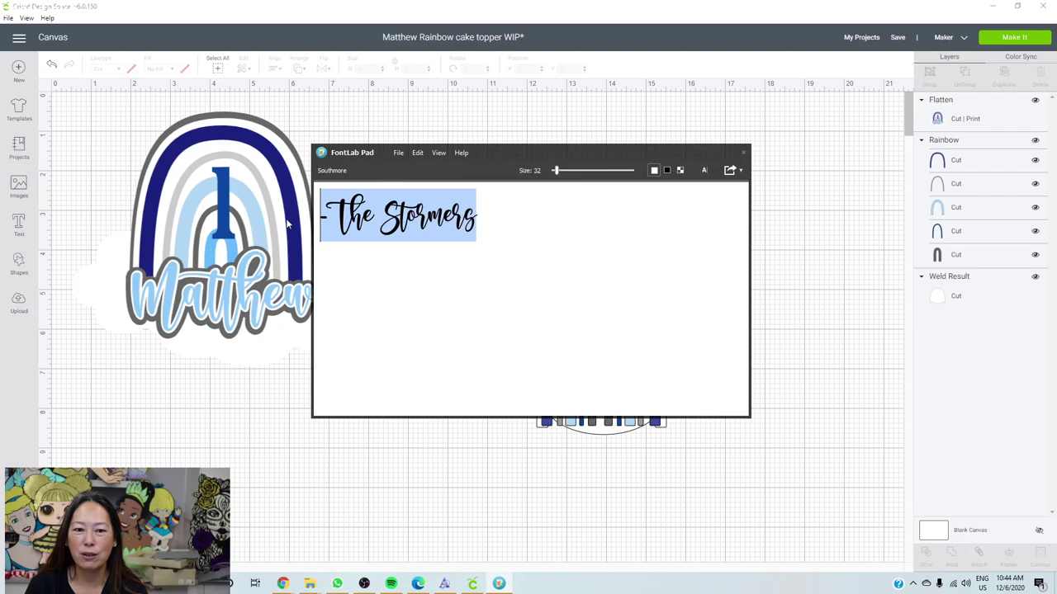
{"action": "type", "text": "Matthew"}
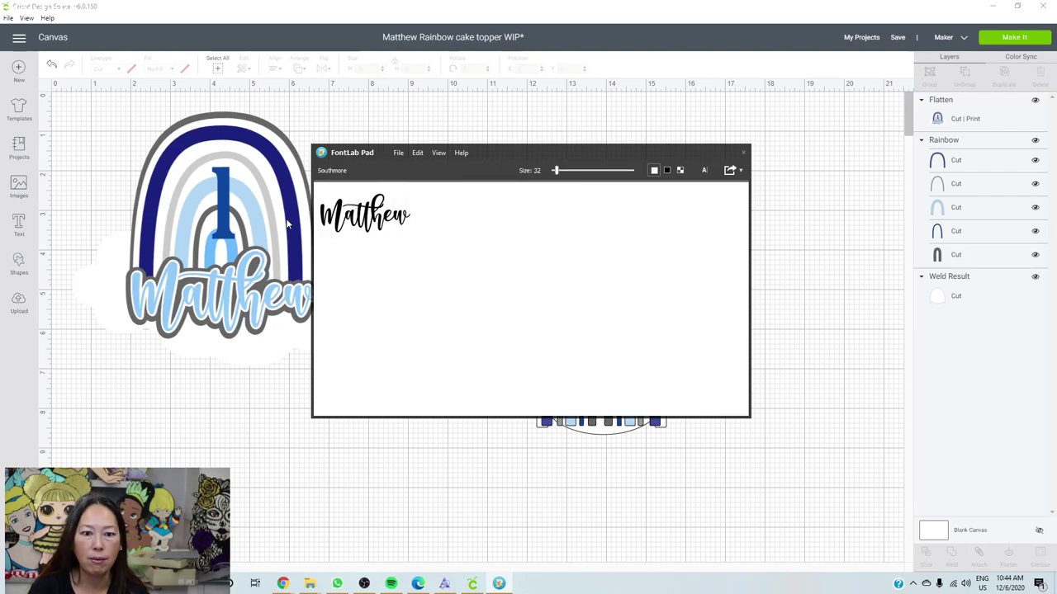
Save the lettering as an SVG file on the Desktop, named "southmore" followed by the child's first name
{"action": "left_click", "coordinate": [399, 153]}
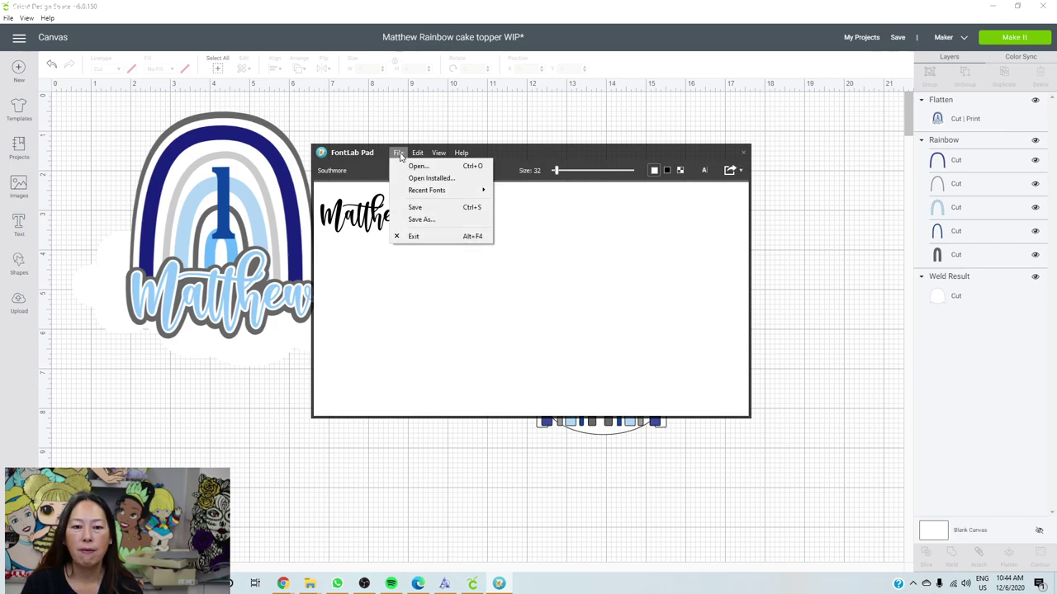
{"action": "left_click", "coordinate": [421, 219]}
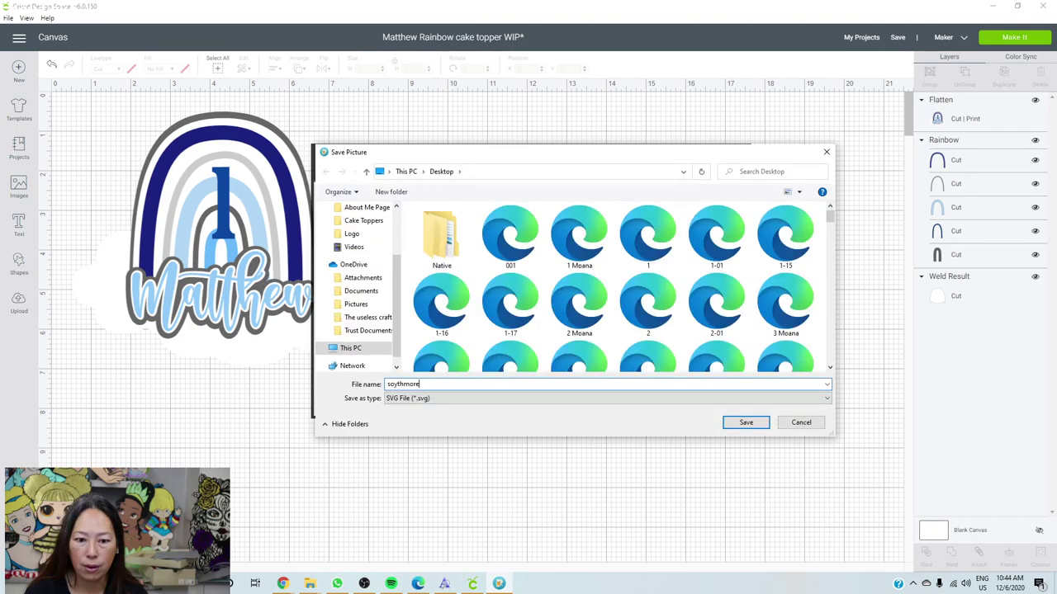
{"action": "key", "text": "ctrl+a"}
{"action": "type", "text": "south"}
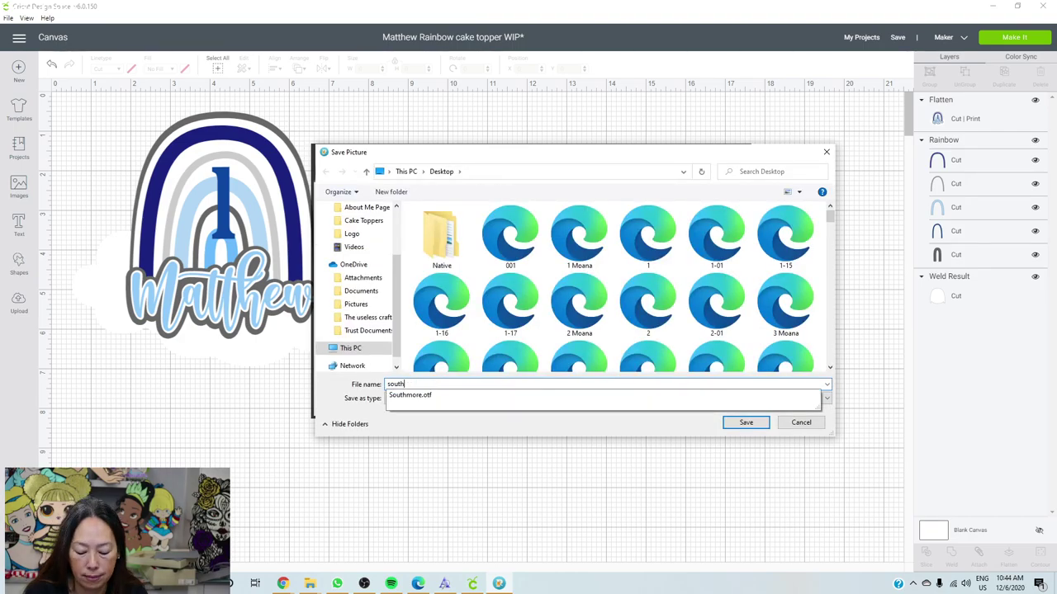
{"action": "type", "text": "more matthew"}
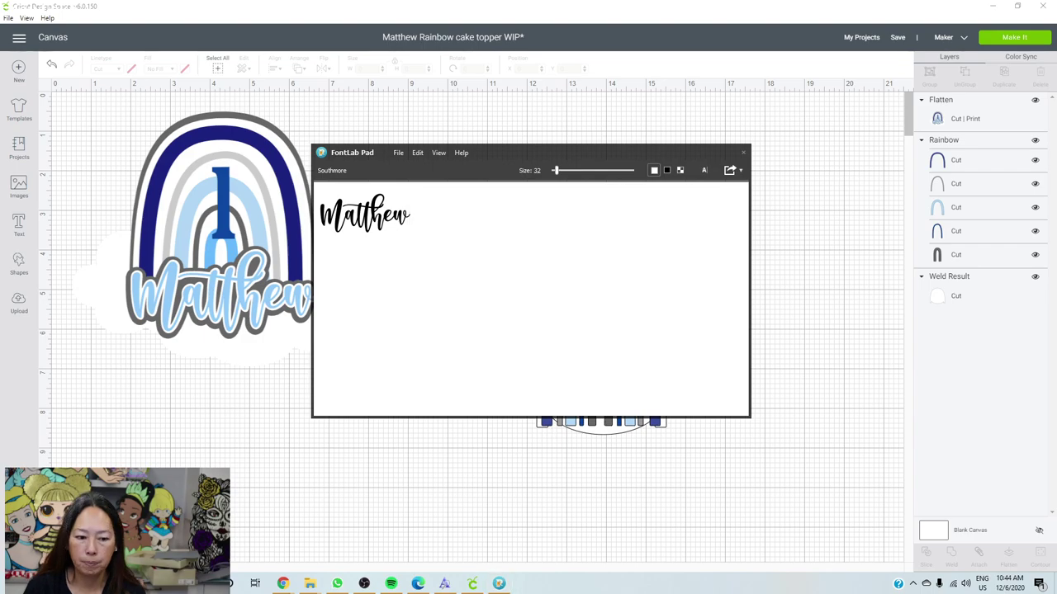
Find Inkscape through the Windows search, open it and maximize its window
{"action": "key", "text": "super+s"}
{"action": "type", "text": "innkscape"}
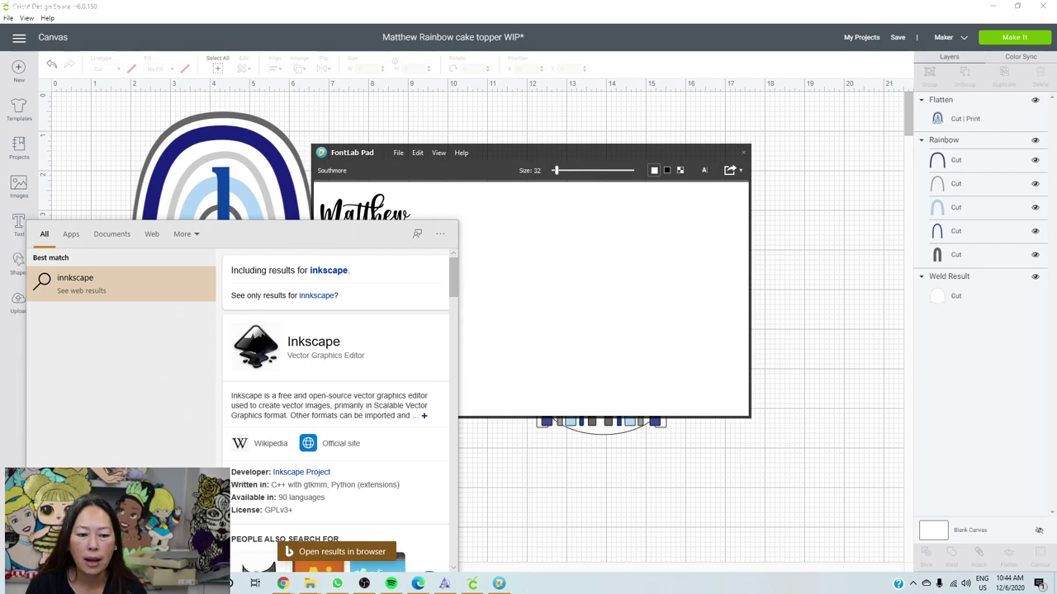
{"action": "key", "text": "BackSpace"}
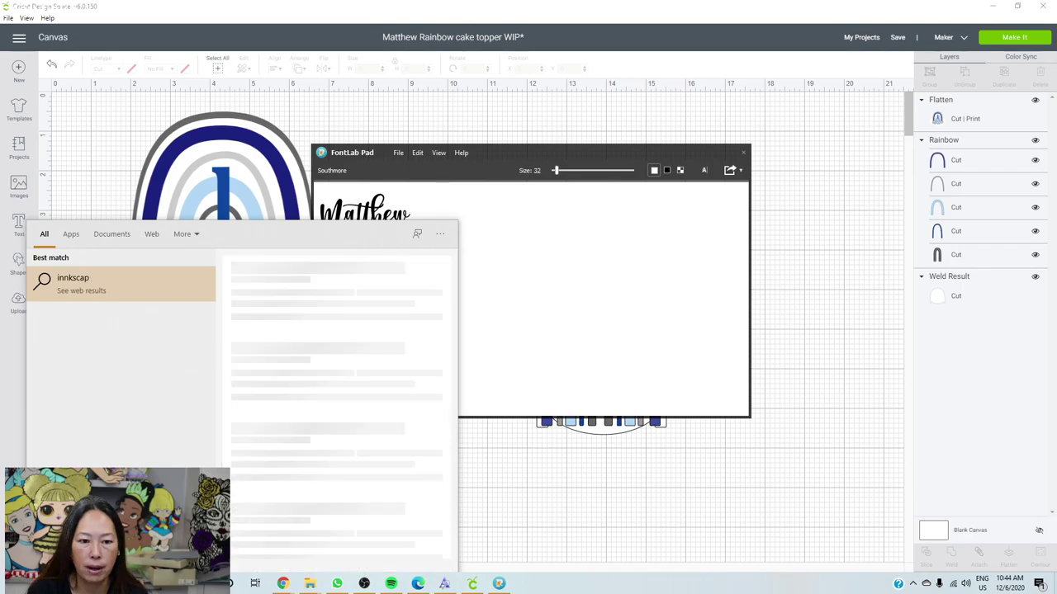
{"action": "key", "text": "BackSpace"}
{"action": "key", "text": "BackSpace"}
{"action": "key", "text": "BackSpace"}
{"action": "key", "text": "BackSpace"}
{"action": "key", "text": "BackSpace"}
{"action": "key", "text": "BackSpace"}
{"action": "key", "text": "BackSpace"}
{"action": "key", "text": "BackSpace"}
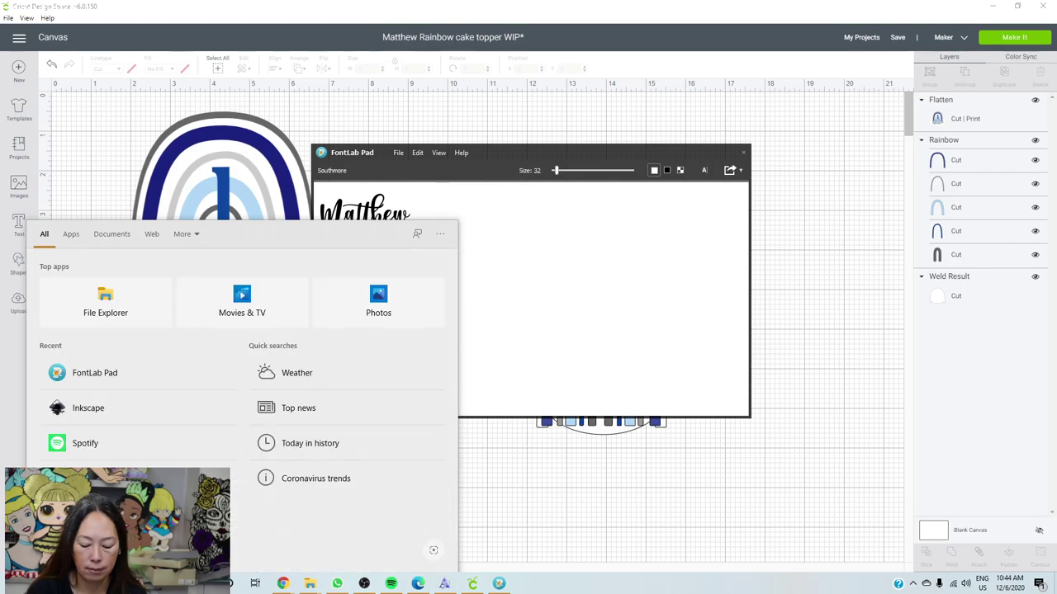
{"action": "type", "text": "inkscape"}
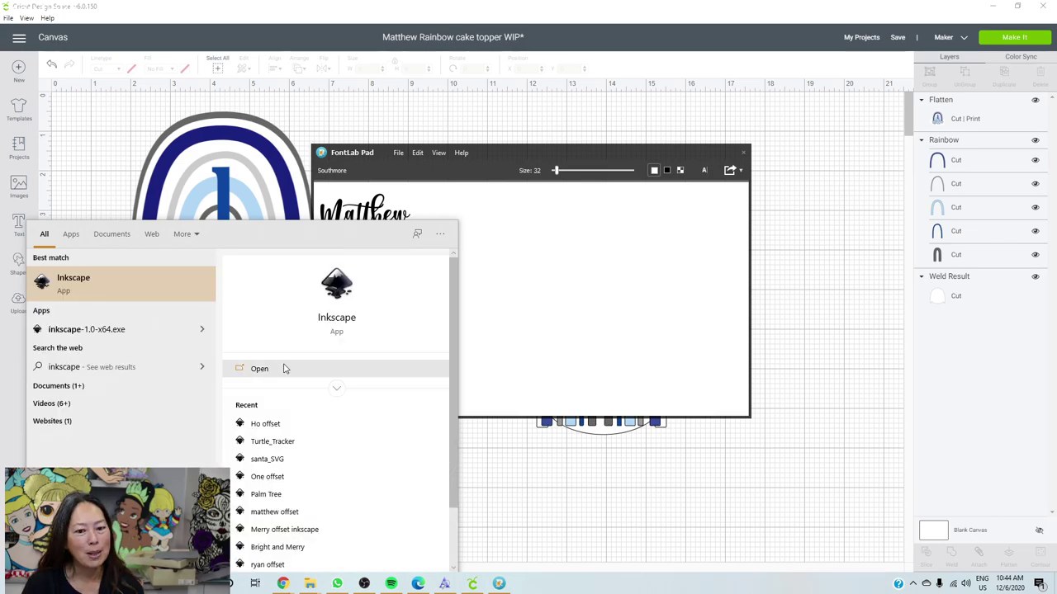
{"action": "left_click", "coordinate": [283, 368]}
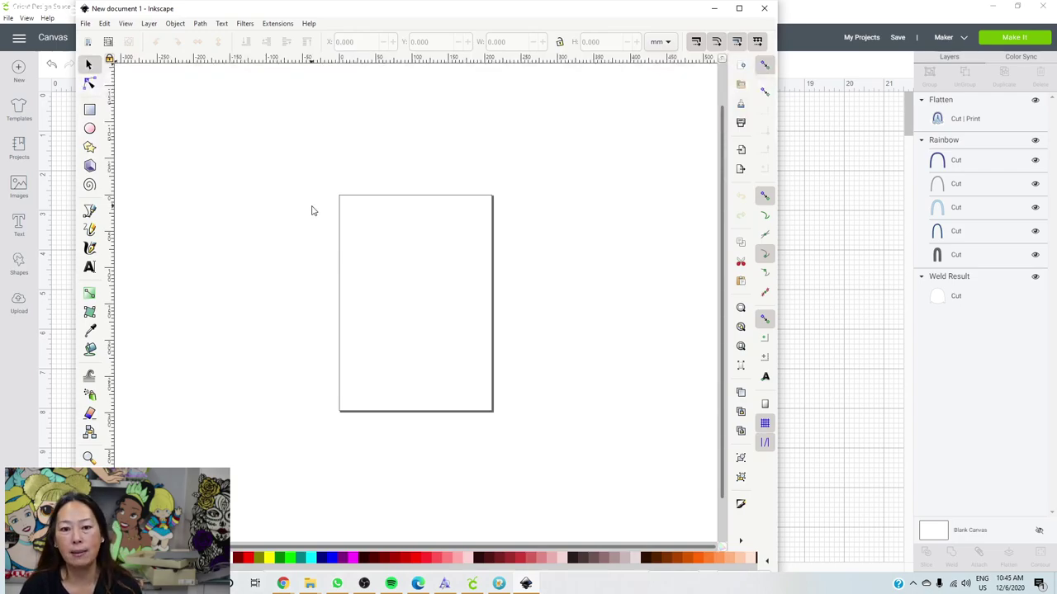
{"action": "left_click", "coordinate": [740, 10]}
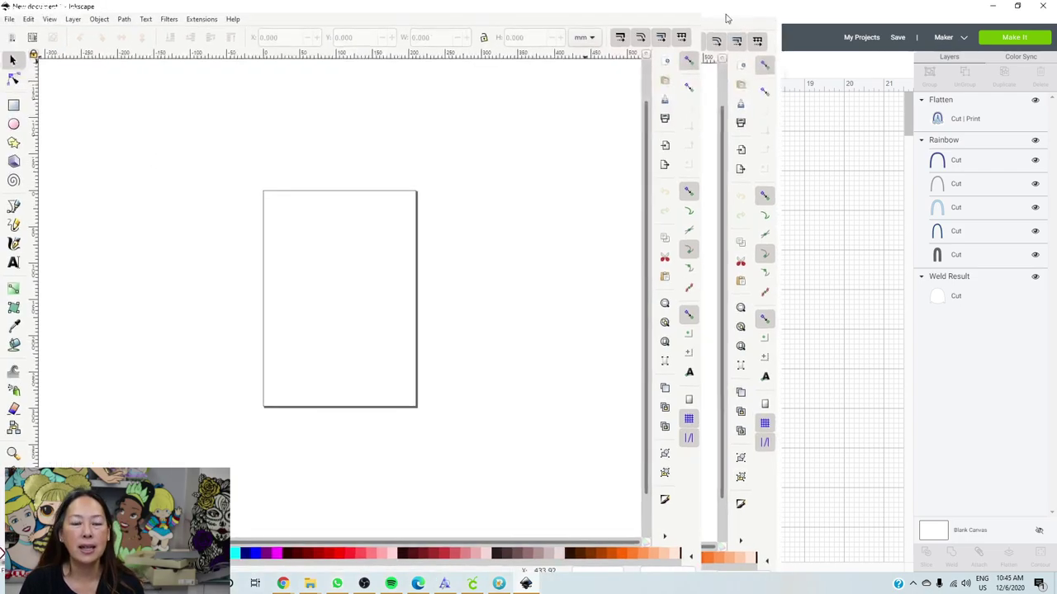
Import the Southmore name SVG from the Desktop into the new document
{"action": "left_click", "coordinate": [8, 19]}
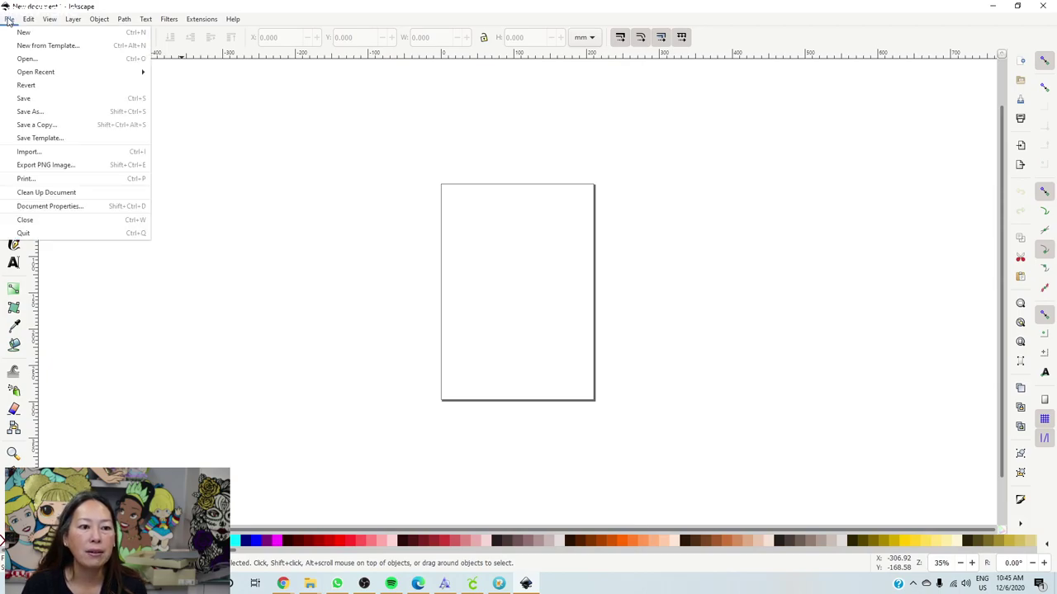
{"action": "left_click", "coordinate": [32, 157]}
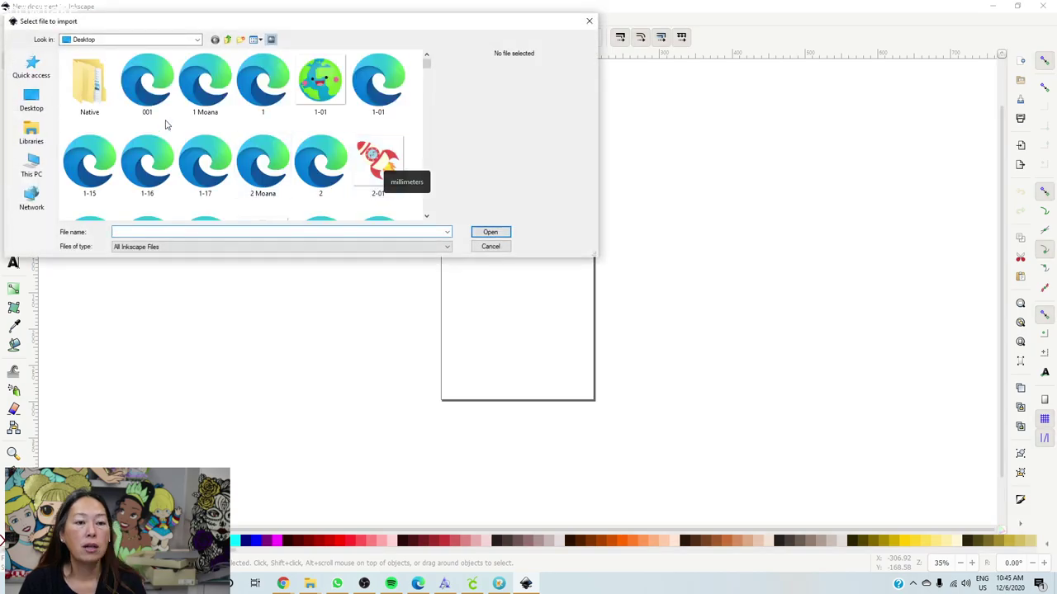
{"action": "left_click_drag", "start_coordinate": [429, 68], "coordinate": [431, 190]}
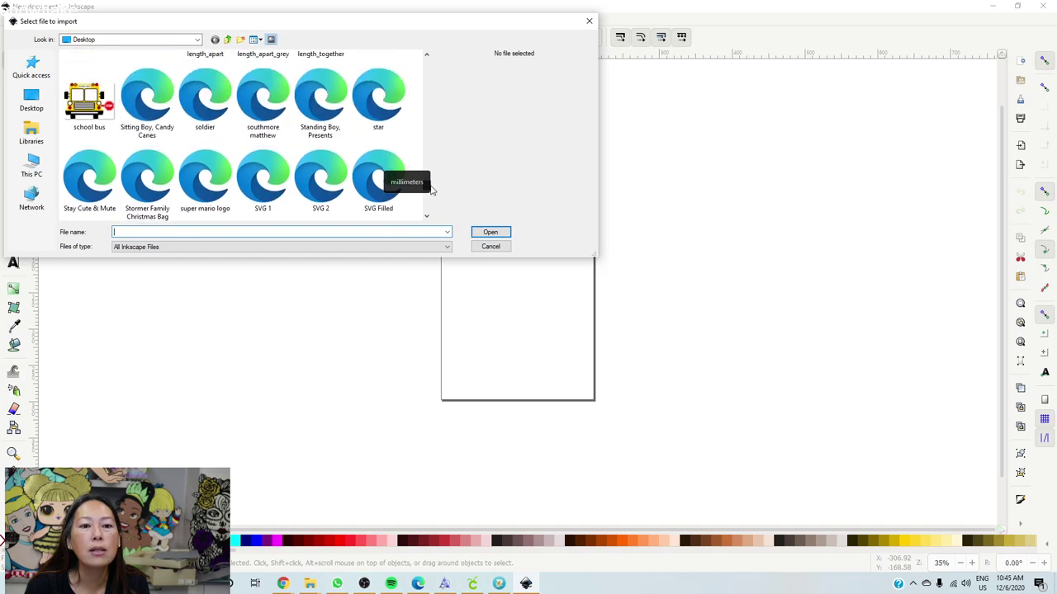
{"action": "left_click", "coordinate": [269, 101]}
{"action": "left_click", "coordinate": [500, 233]}
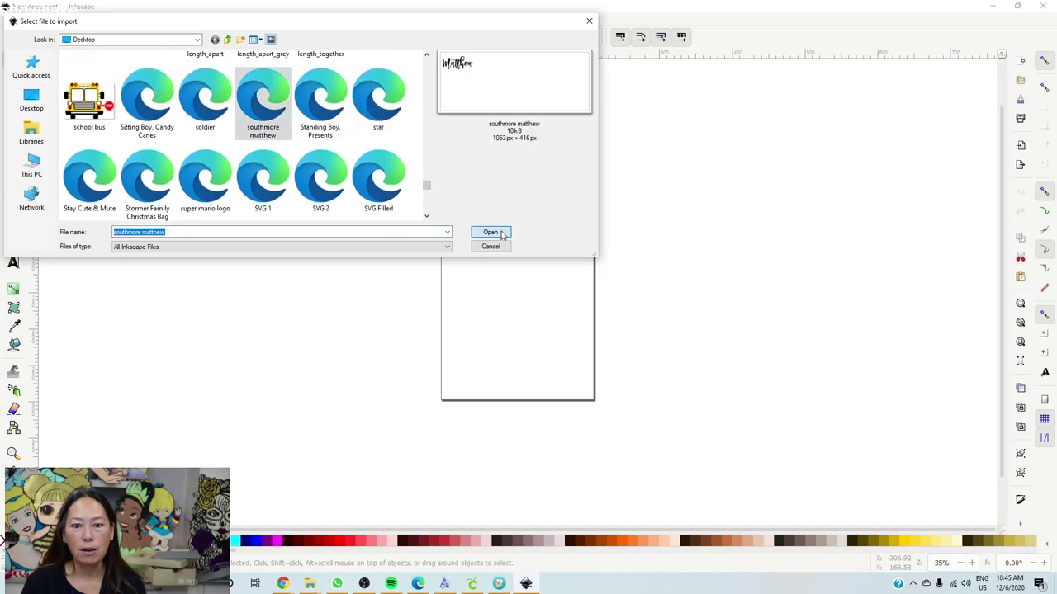
{"action": "left_click", "coordinate": [650, 357]}
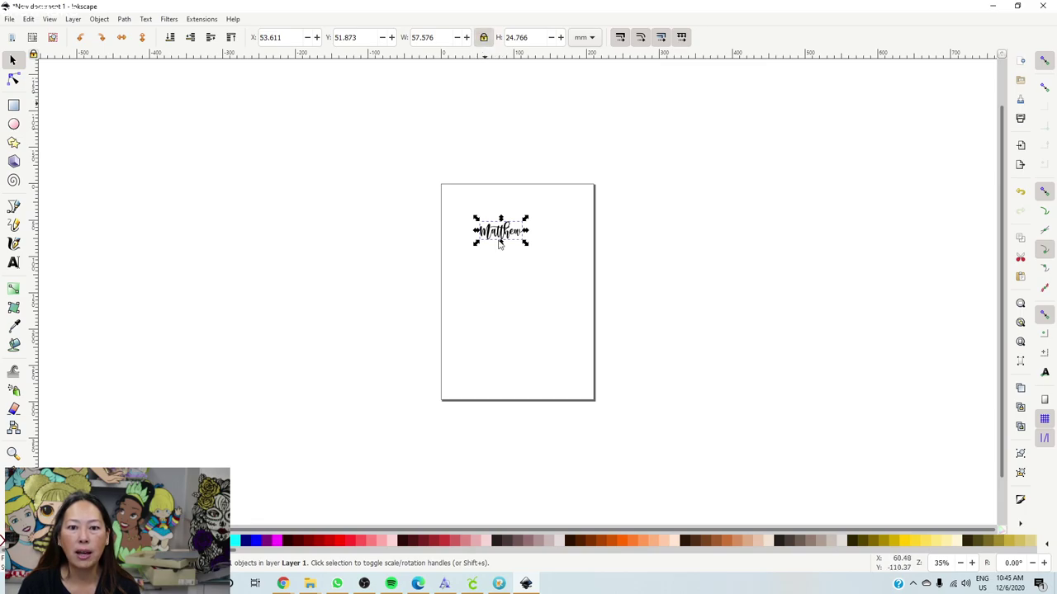
Enlarge the imported name lettering proportionally to about 730 by 314 mm and deselect it
{"action": "left_click_drag", "start_coordinate": [526, 243], "coordinate": [707, 373]}
{"action": "left_click_drag", "start_coordinate": [652, 302], "coordinate": [783, 424]}
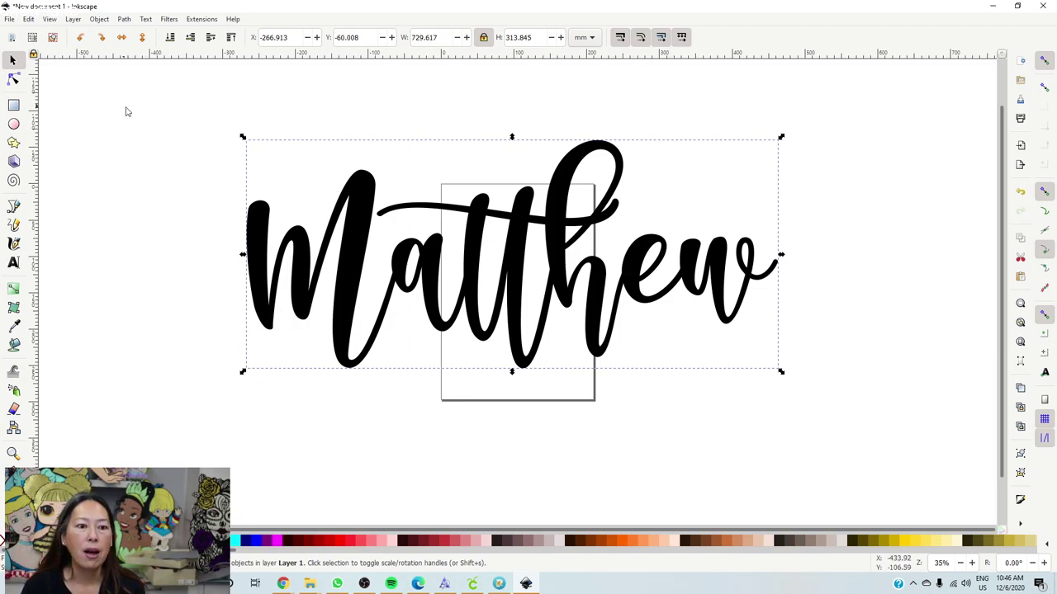
{"action": "left_click", "coordinate": [101, 122]}
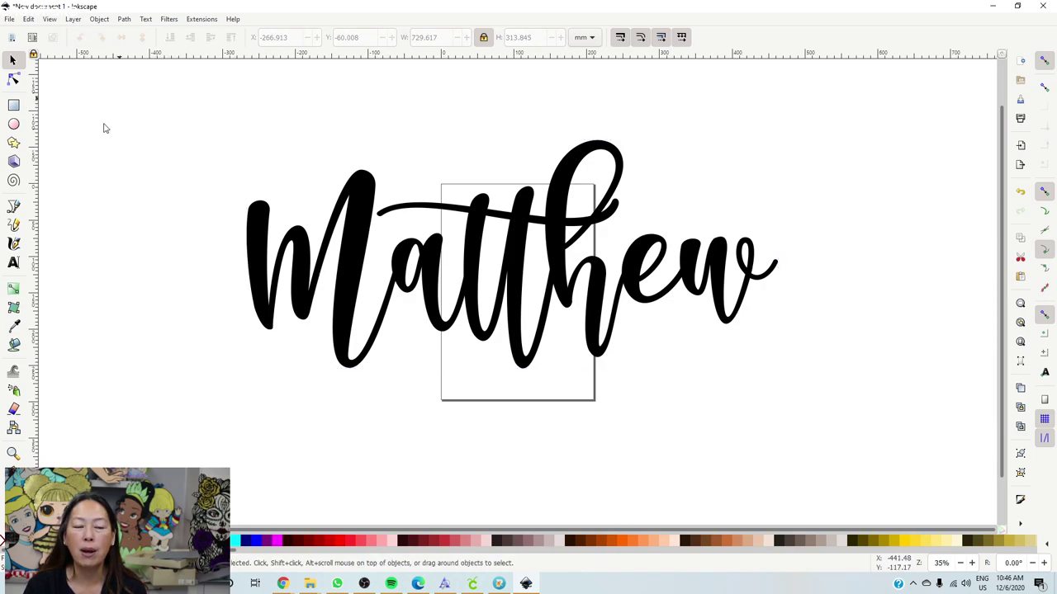
Create a cyan offset of the name lettering with the Paint Bucket, using a grow amount of 20 mm
{"action": "left_click", "coordinate": [14, 345]}
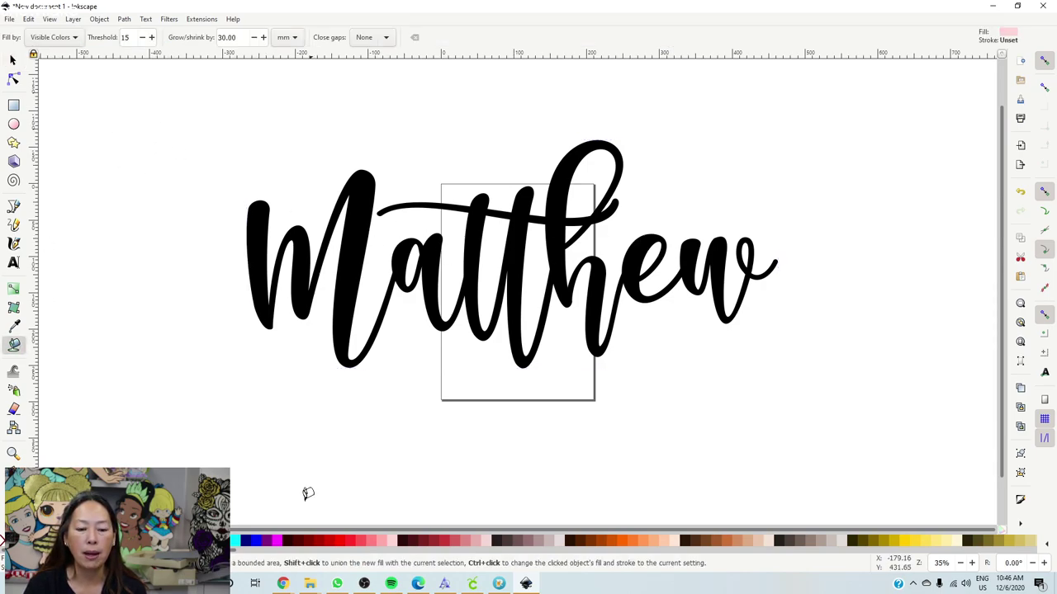
{"action": "left_click", "coordinate": [238, 541]}
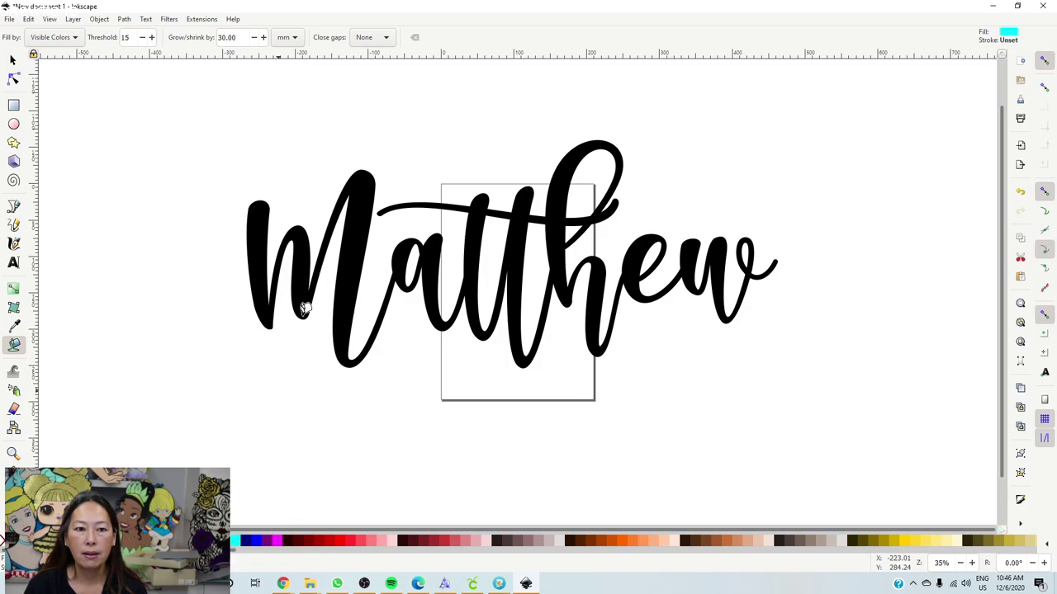
{"action": "triple_click", "coordinate": [247, 39]}
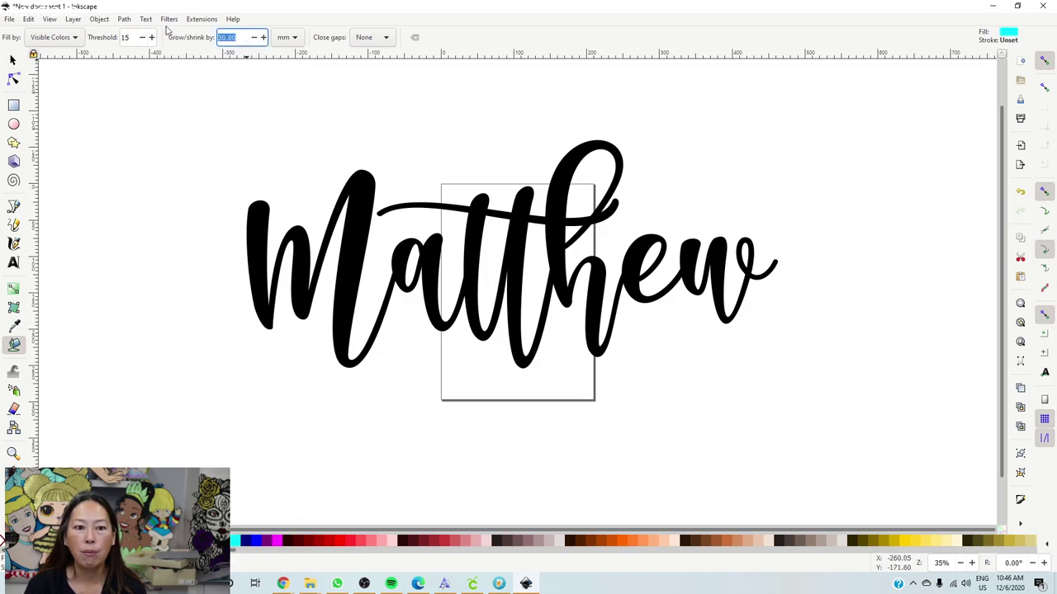
{"action": "key", "text": "Return"}
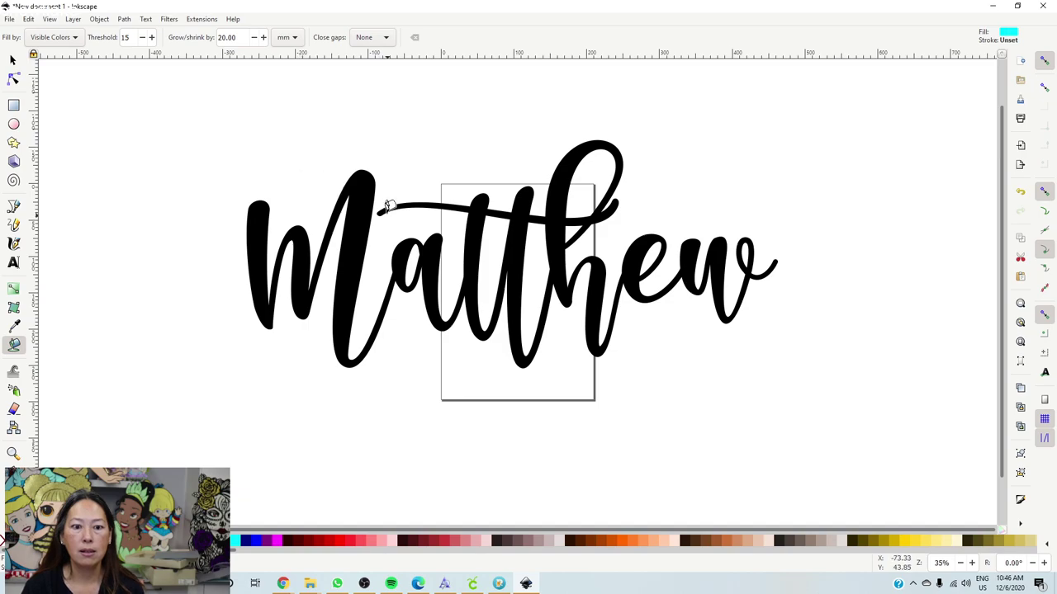
{"action": "left_click", "coordinate": [435, 245]}
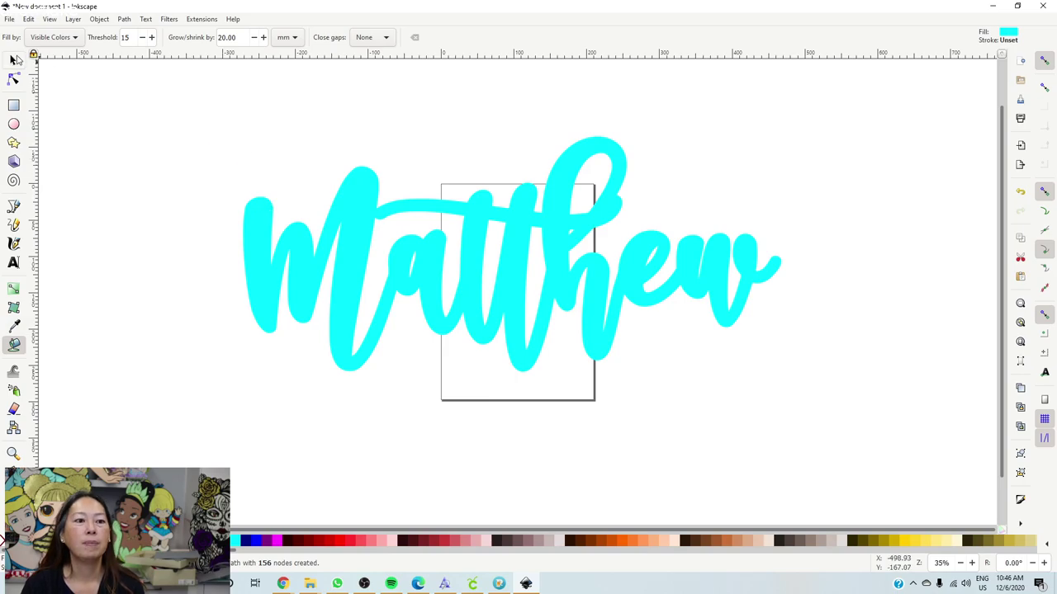
Create a blue offset around the cyan name lettering with the Paint Bucket, using a grow amount of 40 mm
{"action": "left_click", "coordinate": [14, 59]}
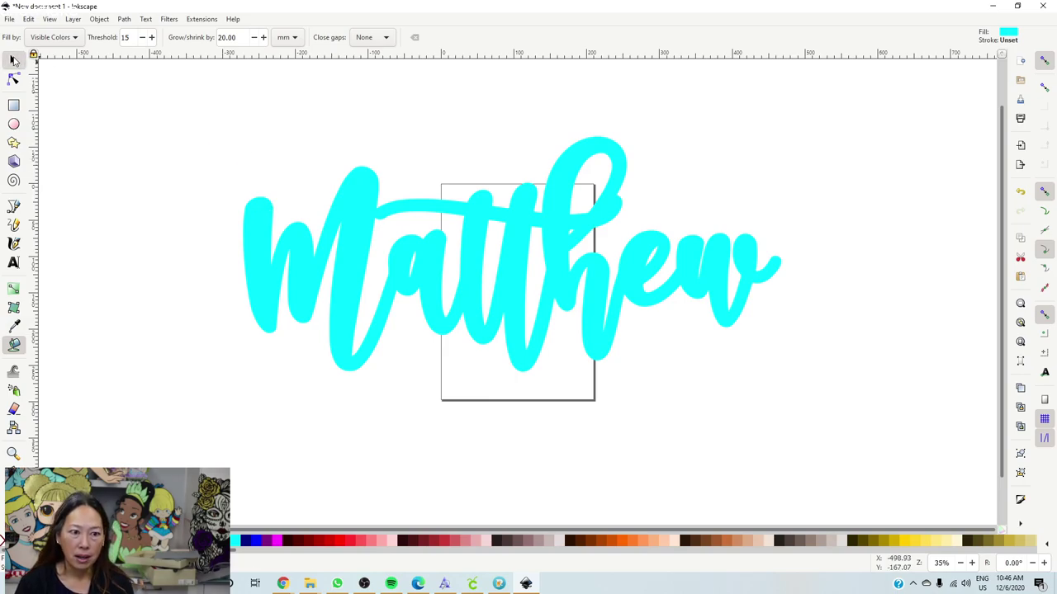
{"action": "left_click", "coordinate": [89, 124]}
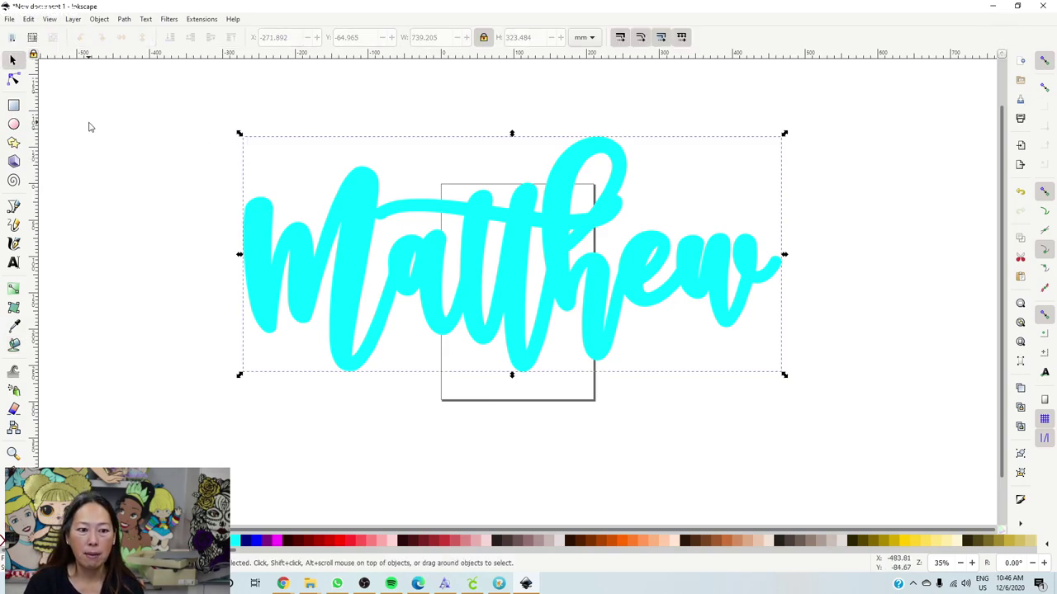
{"action": "left_click", "coordinate": [14, 347]}
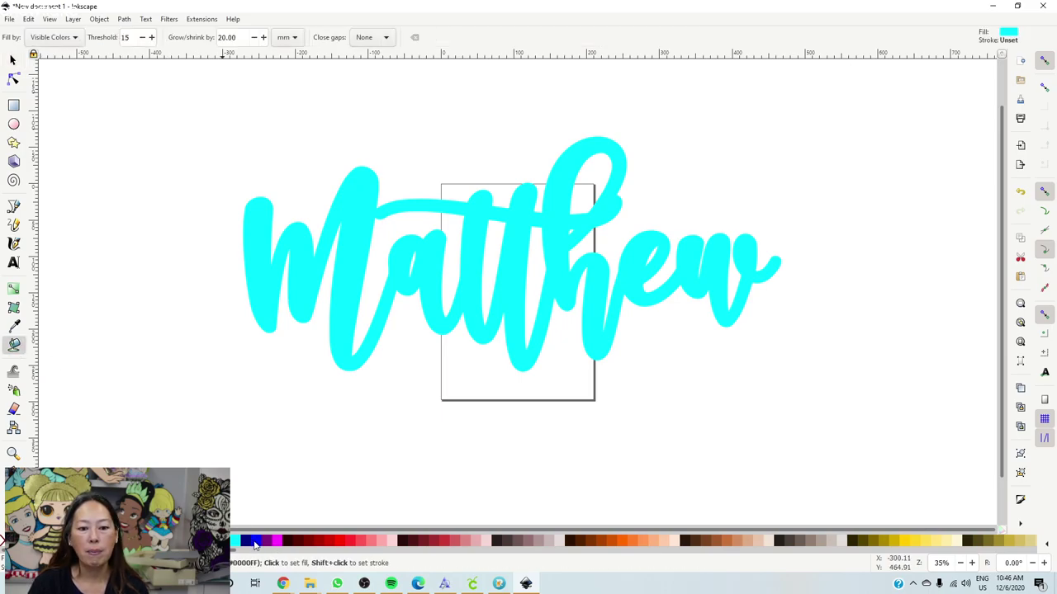
{"action": "left_click", "coordinate": [239, 37]}
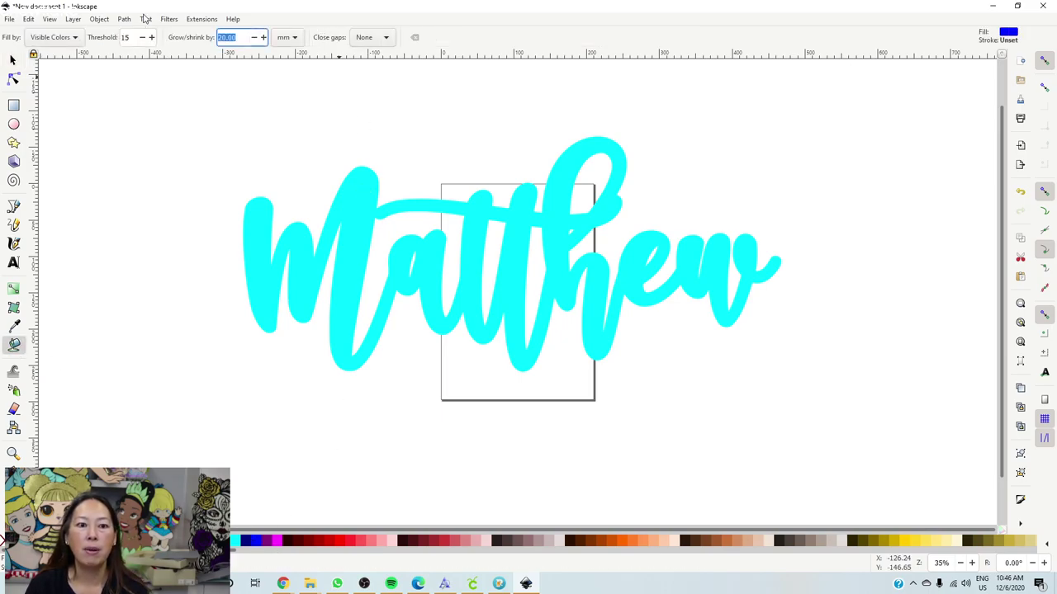
{"action": "key", "text": "Return"}
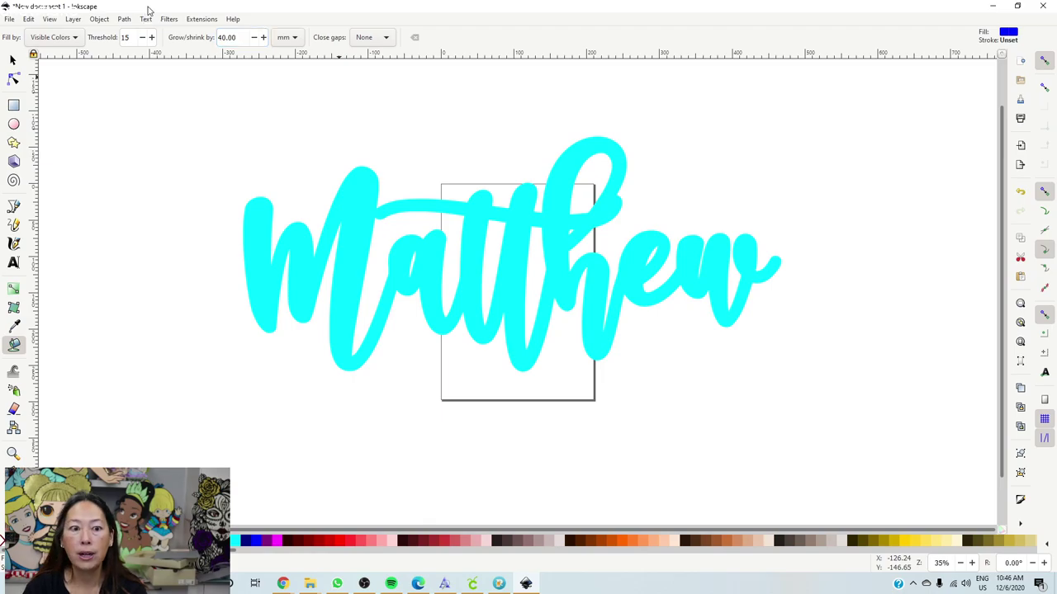
{"action": "left_click", "coordinate": [355, 185]}
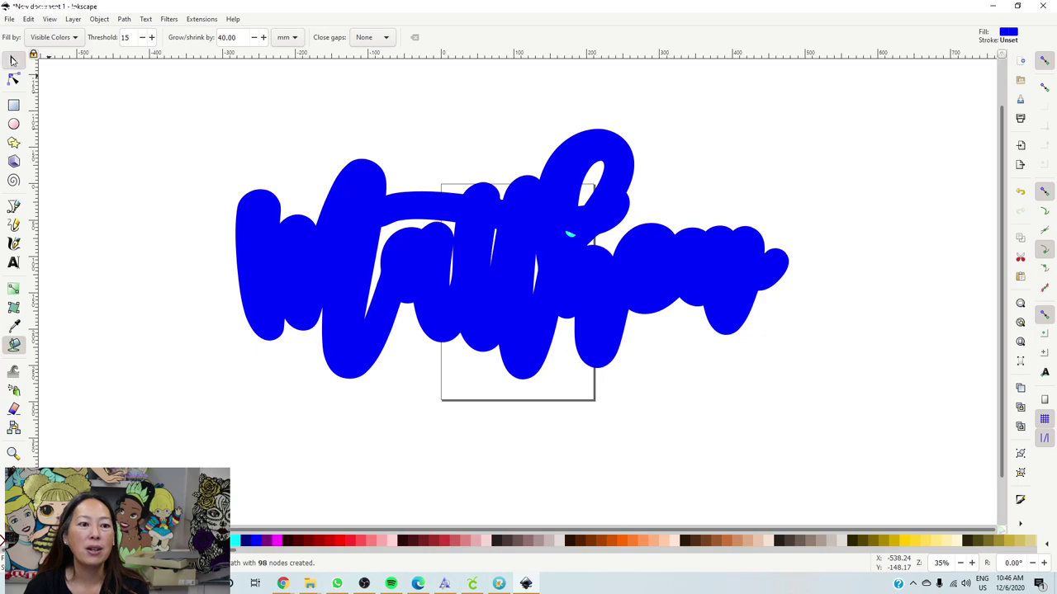
Select the name lettering together with both offset layers and convert the selected objects to paths
{"action": "left_click", "coordinate": [13, 60]}
{"action": "left_click_drag", "start_coordinate": [107, 91], "coordinate": [842, 398]}
{"action": "left_click", "coordinate": [124, 19]}
{"action": "left_click", "coordinate": [136, 31]}
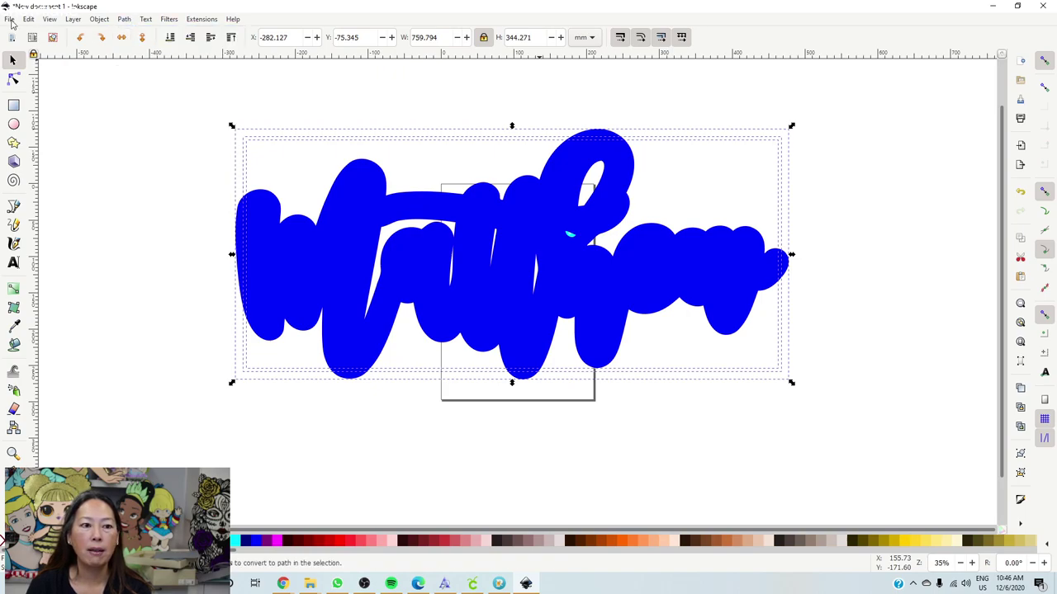
Save the drawing to the Desktop as an Inkscape SVG, named with the topper's first name followed by "offset southmore"
{"action": "left_click", "coordinate": [12, 21]}
{"action": "left_click", "coordinate": [33, 119]}
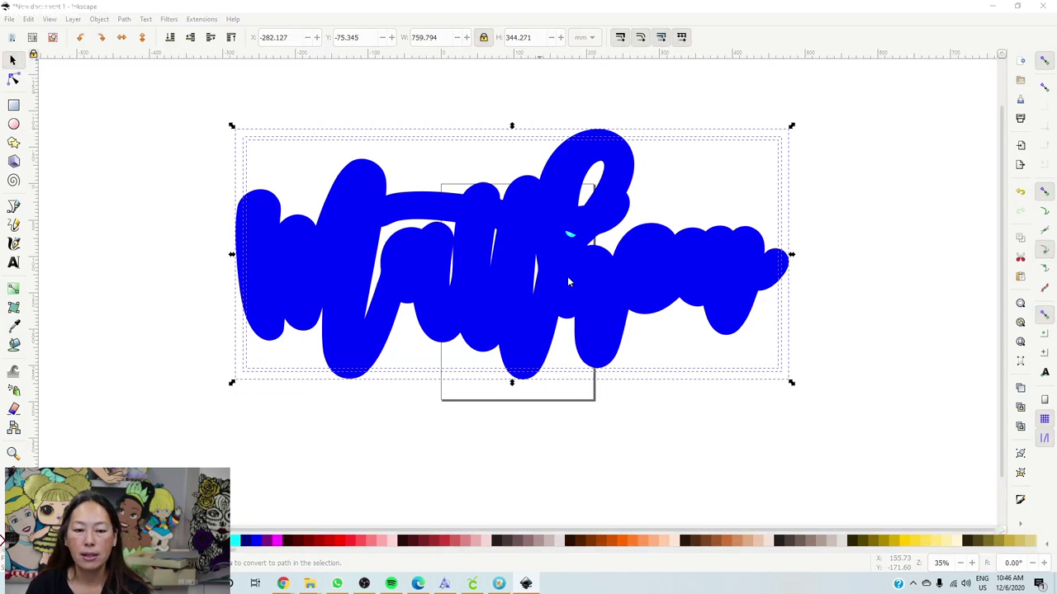
{"action": "type", "text": "Ma"}
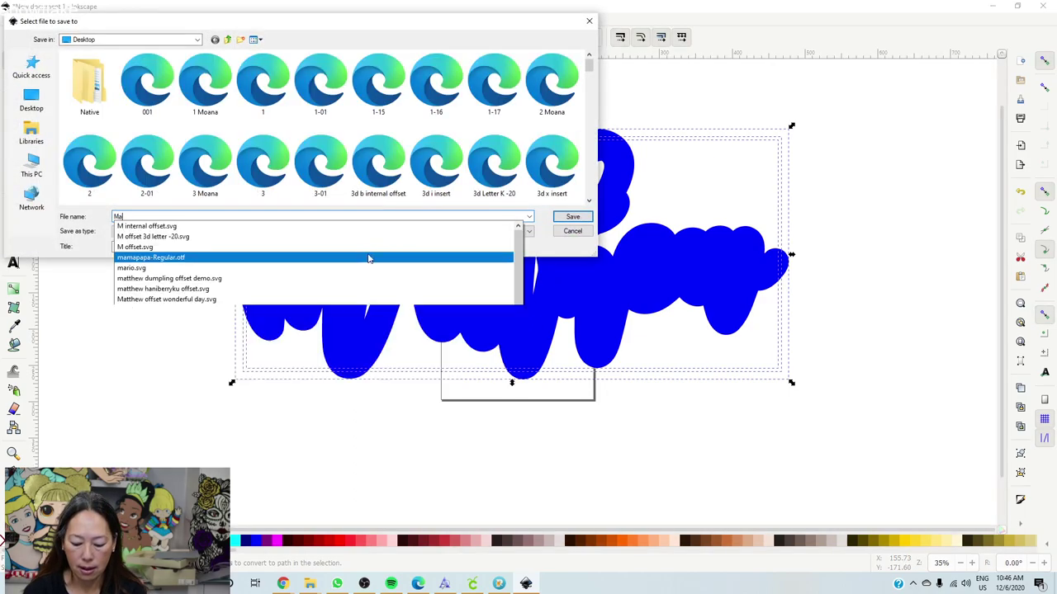
{"action": "type", "text": "tthew offset "}
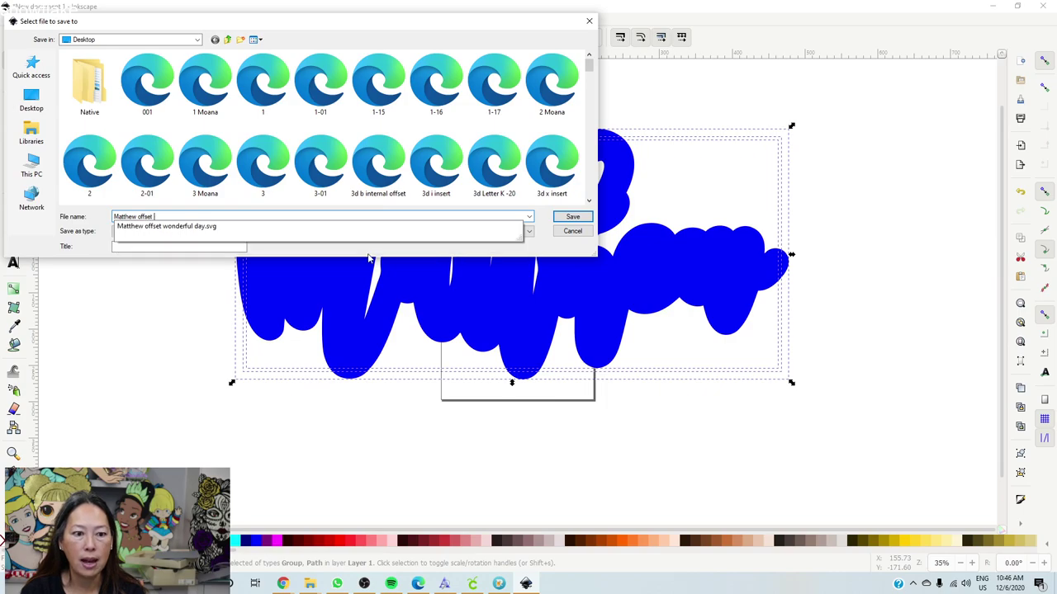
{"action": "type", "text": "southmore"}
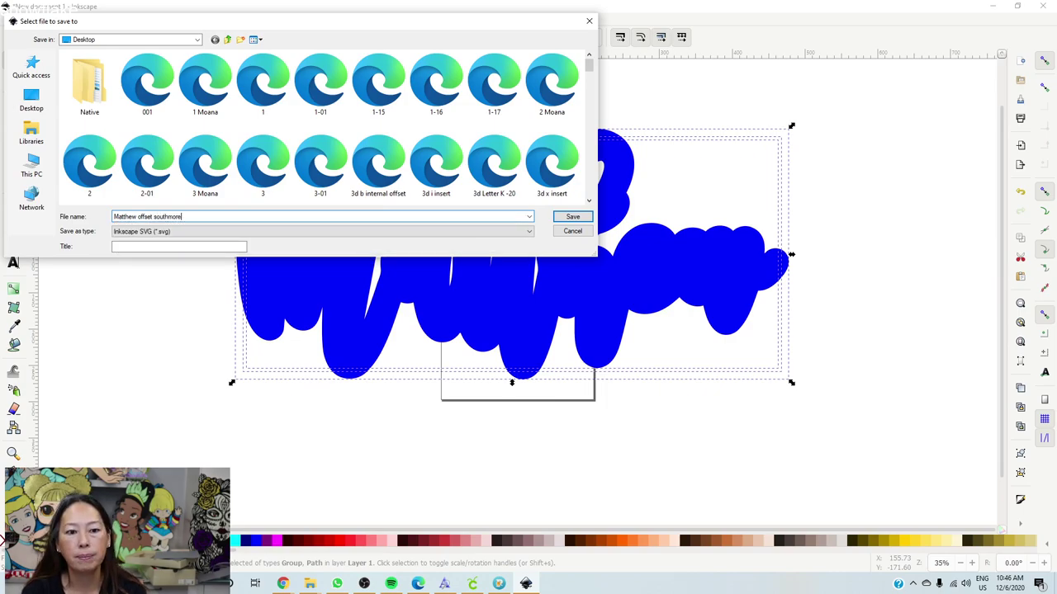
{"action": "key", "text": "Return"}
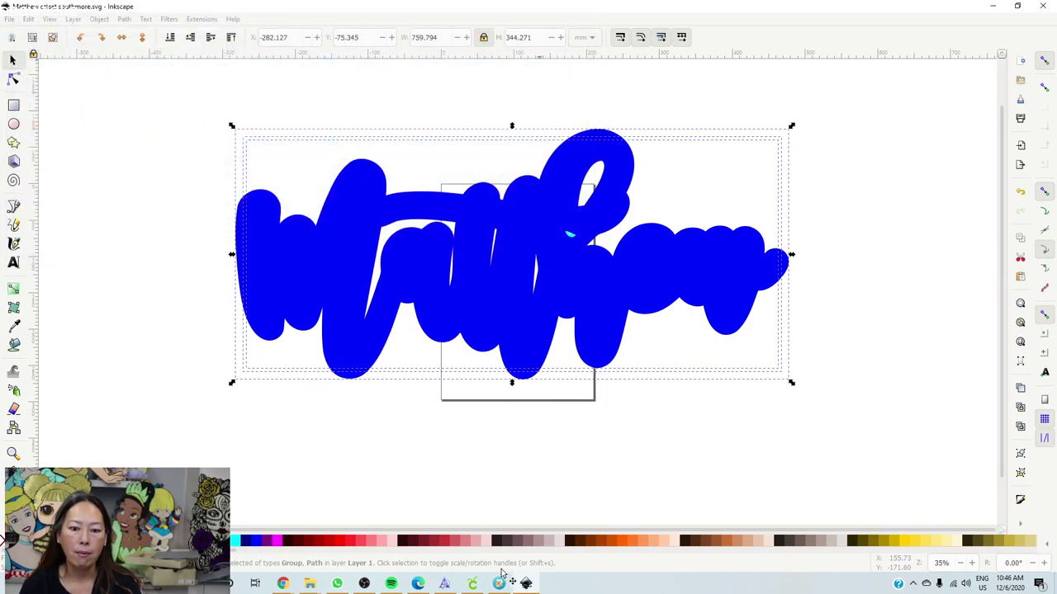
Switch to Cricut Design Space, upload the new offset southmore SVG from the Desktop and save it as an uploaded image
{"action": "left_click", "coordinate": [471, 583]}
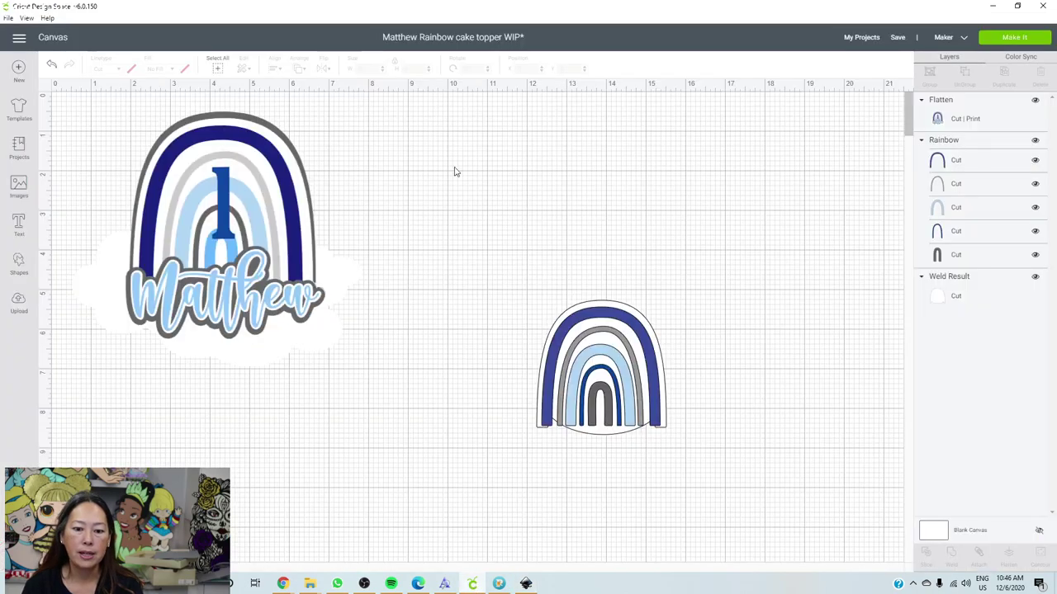
{"action": "left_click", "coordinate": [19, 303]}
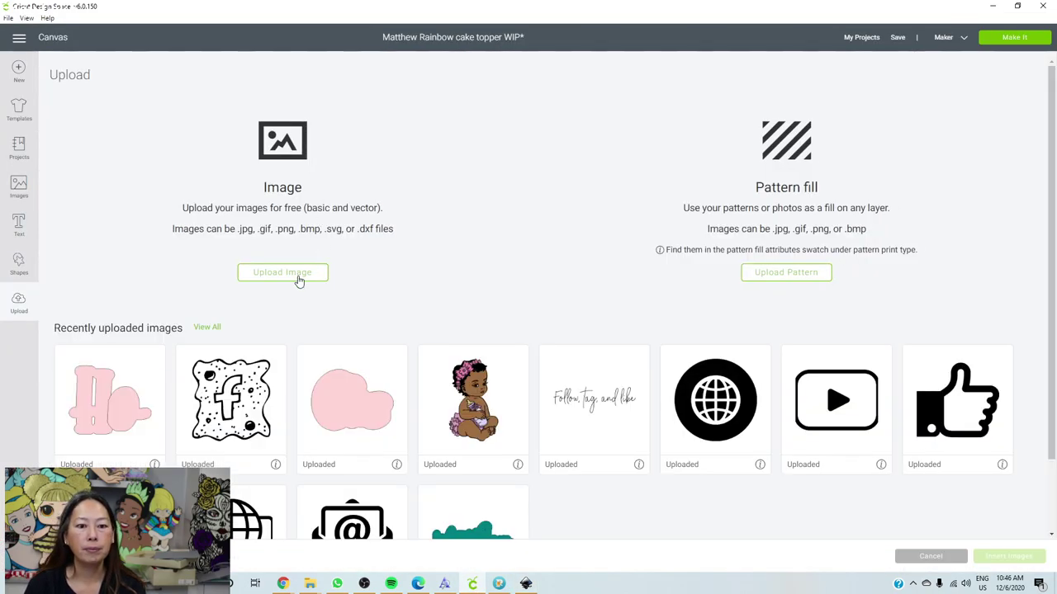
{"action": "left_click", "coordinate": [298, 277]}
{"action": "left_click", "coordinate": [546, 295]}
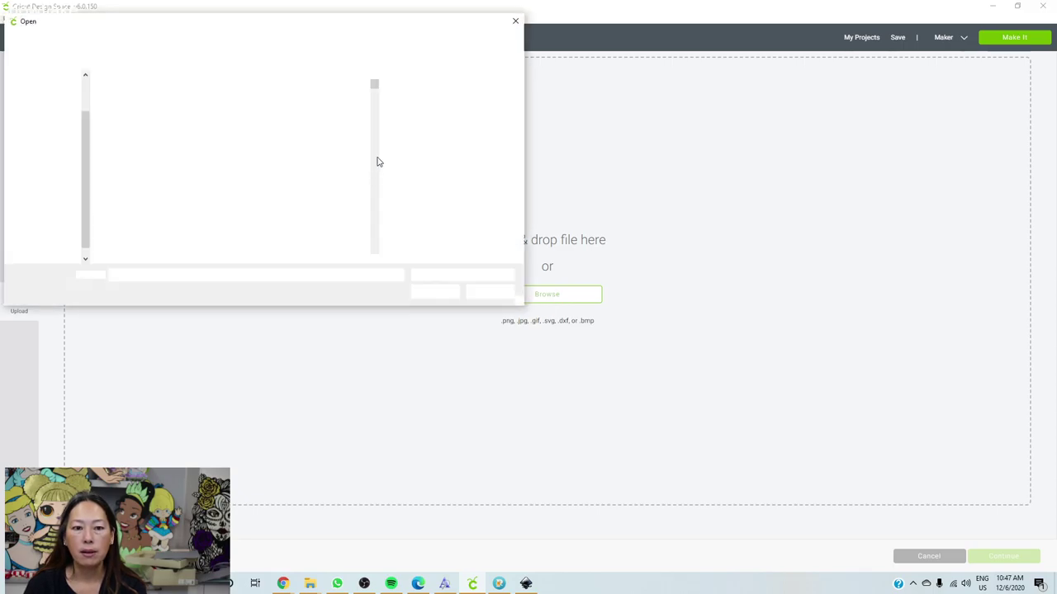
{"action": "left_click_drag", "start_coordinate": [377, 105], "coordinate": [384, 192]}
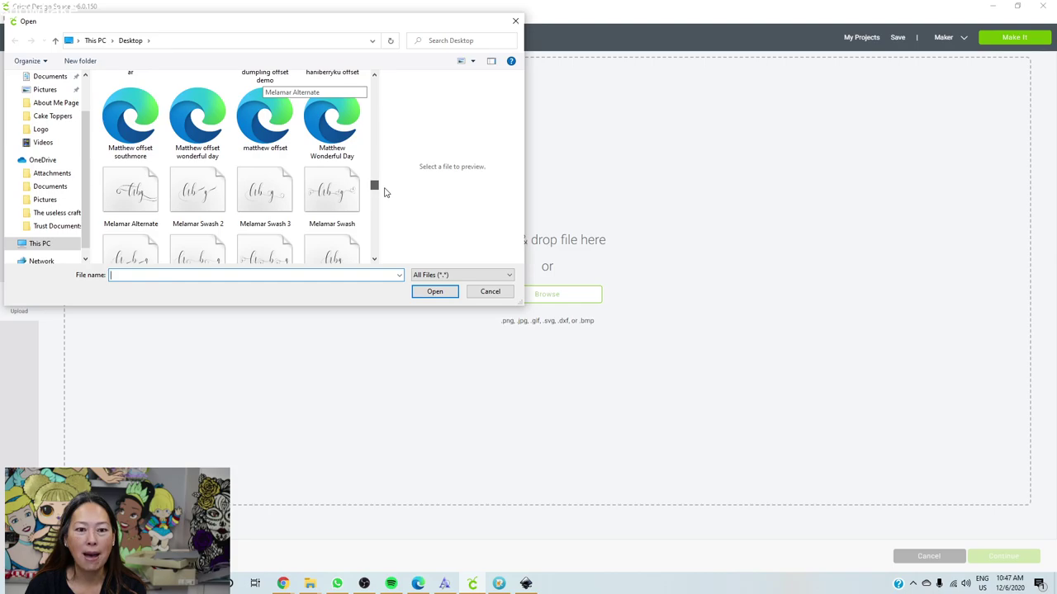
{"action": "double_click", "coordinate": [130, 119]}
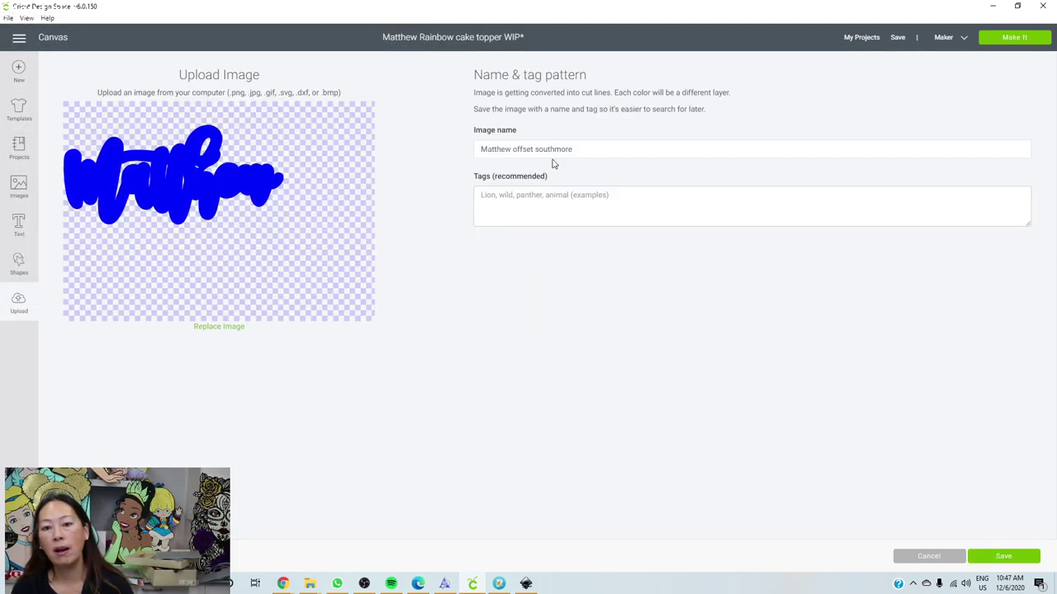
{"action": "left_click", "coordinate": [1006, 561]}
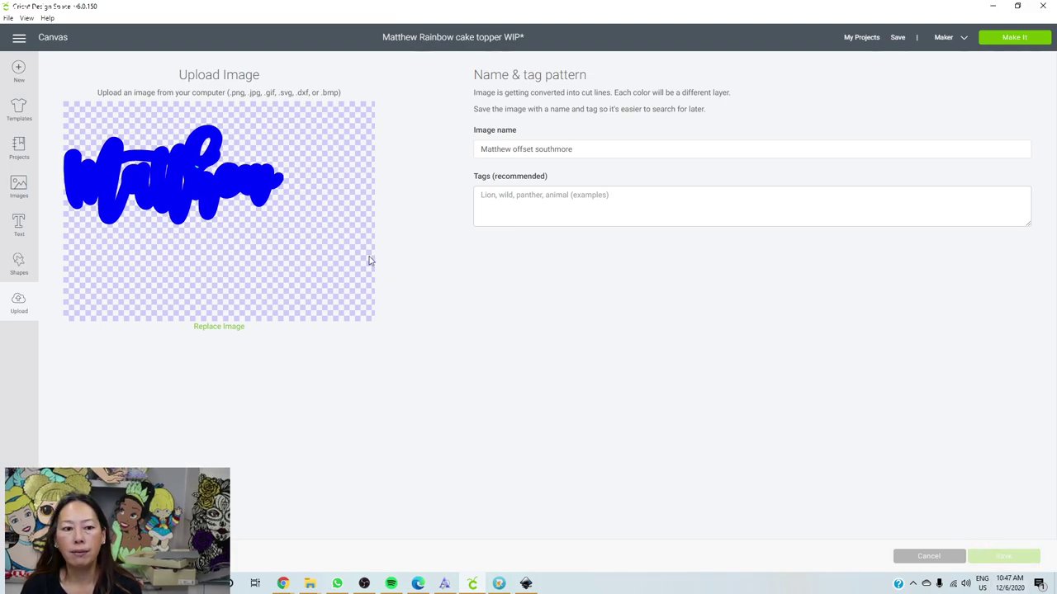
Insert the uploaded name offset image onto the canvas and move it beside the reference topper, above the small rainbow
{"action": "left_click", "coordinate": [121, 409]}
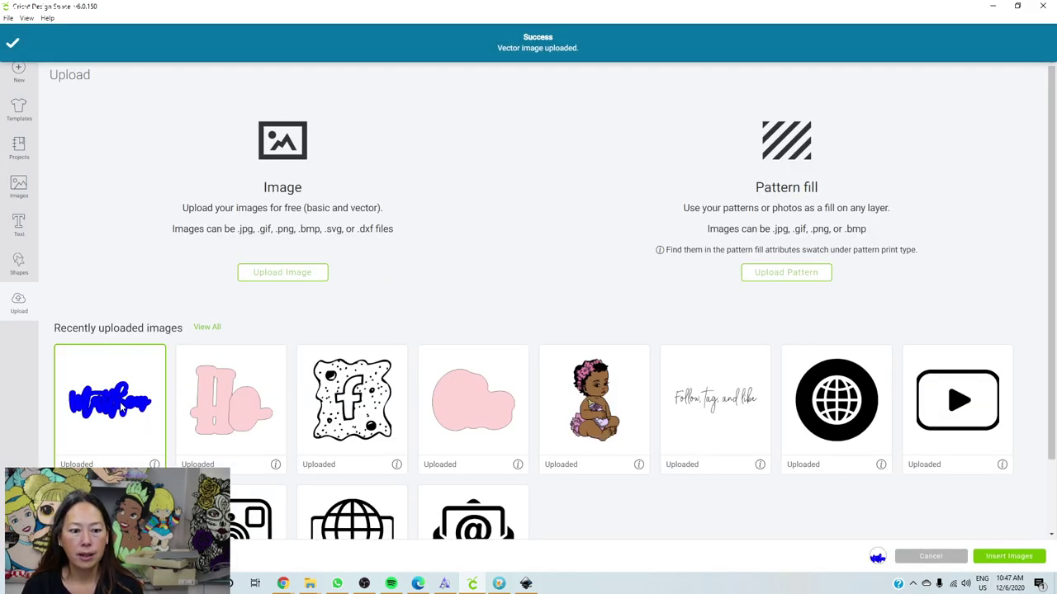
{"action": "left_click", "coordinate": [1003, 559]}
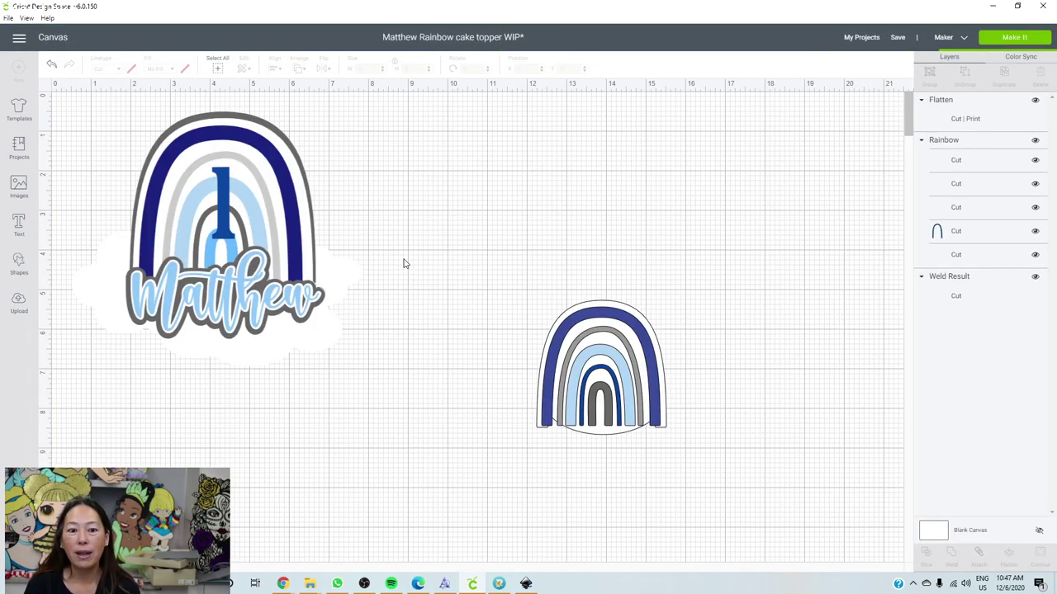
{"action": "left_click_drag", "start_coordinate": [531, 209], "coordinate": [718, 212]}
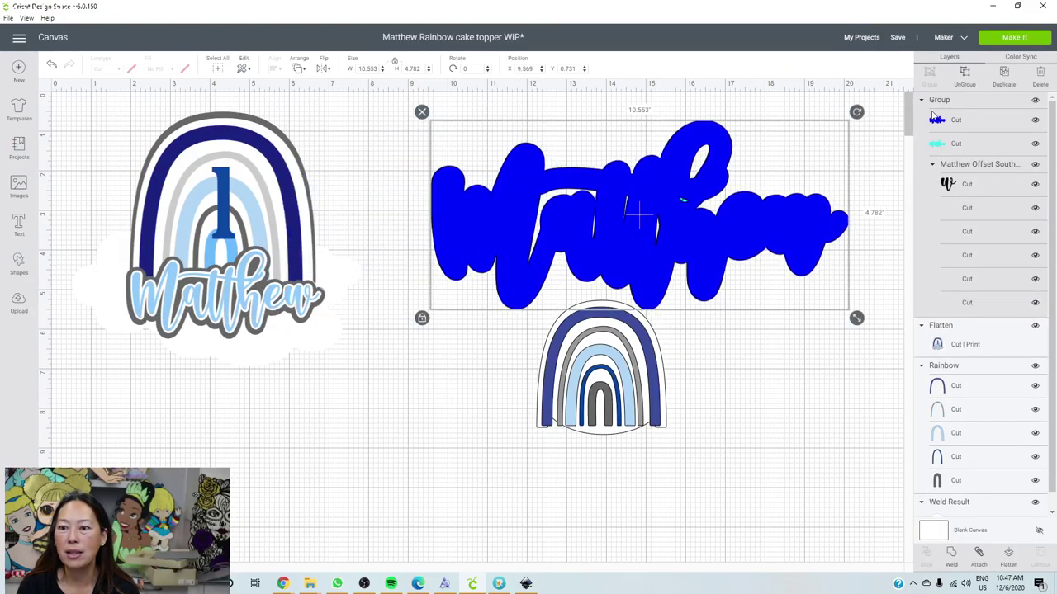
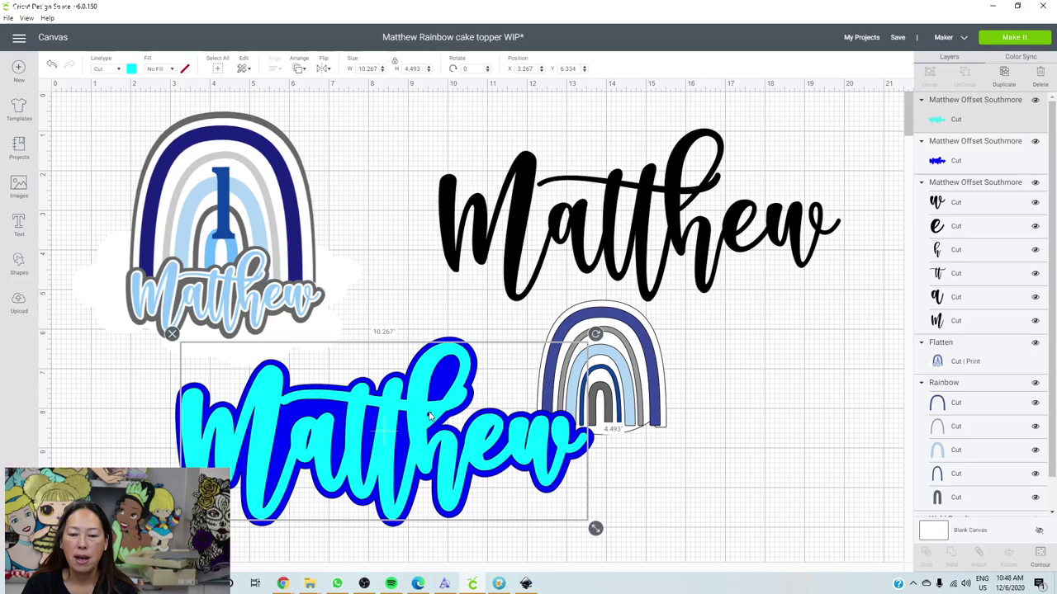
Examine the contours of the cyan offset layer and close the contour view without hiding any
{"action": "left_click", "coordinate": [1039, 555]}
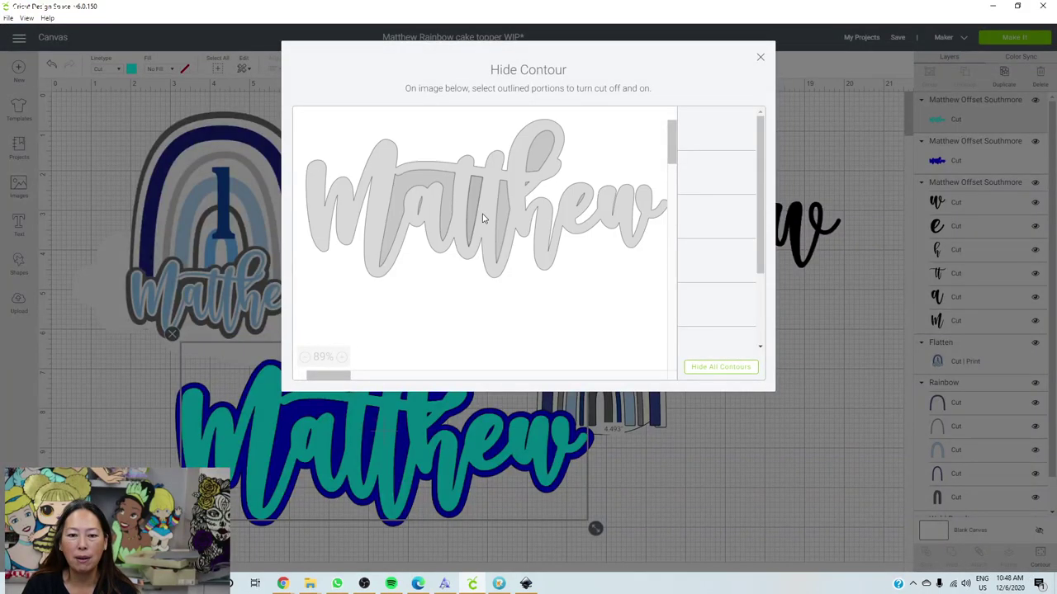
{"action": "left_click", "coordinate": [758, 58]}
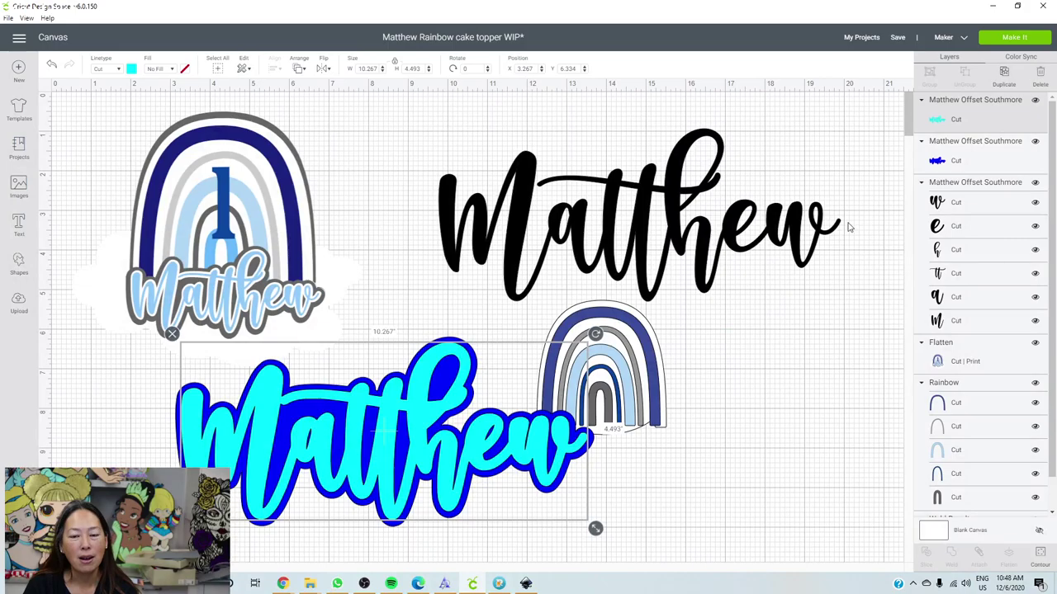
Change the material colour of the black name lettering to light purple and deselect it
{"action": "left_click", "coordinate": [539, 213]}
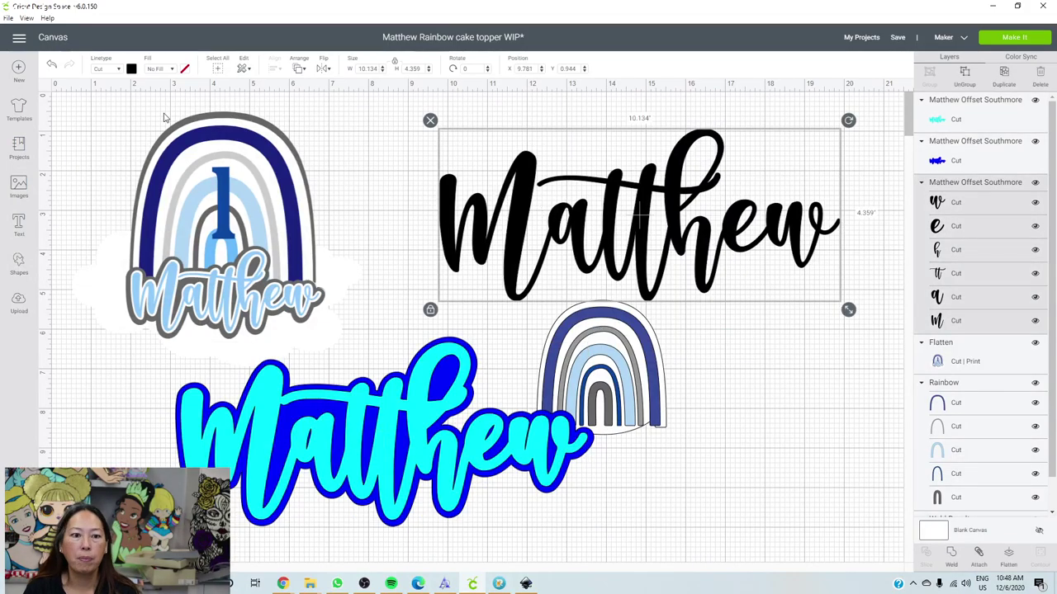
{"action": "left_click", "coordinate": [132, 70]}
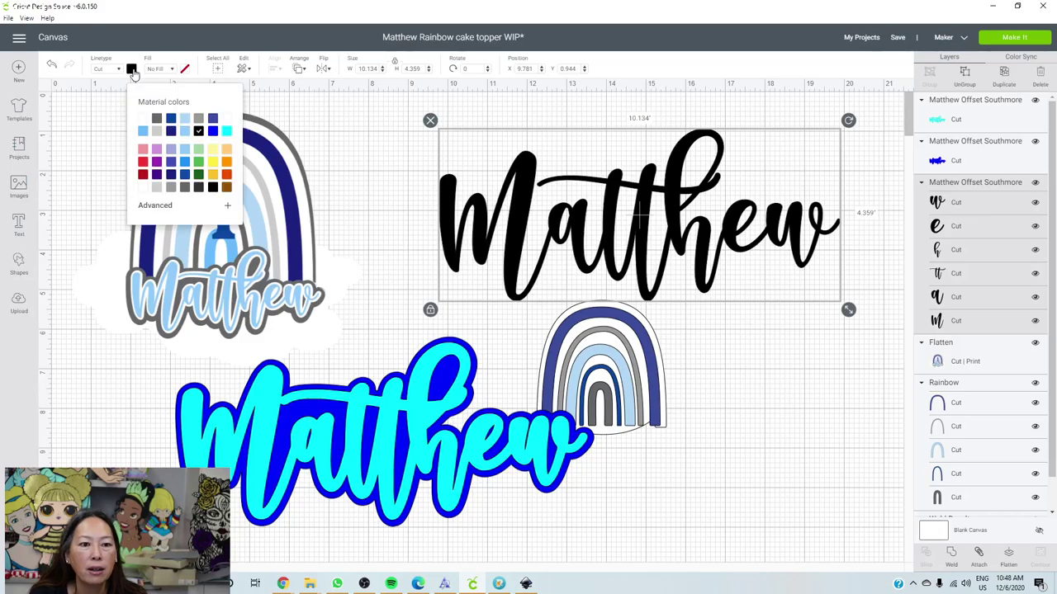
{"action": "left_click", "coordinate": [157, 149]}
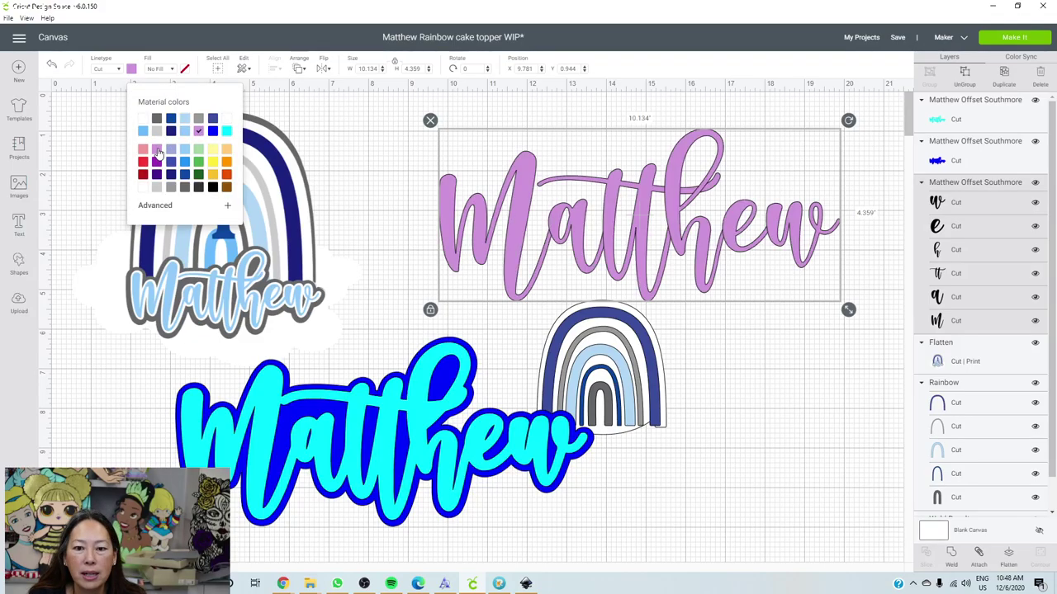
{"action": "left_click", "coordinate": [378, 189]}
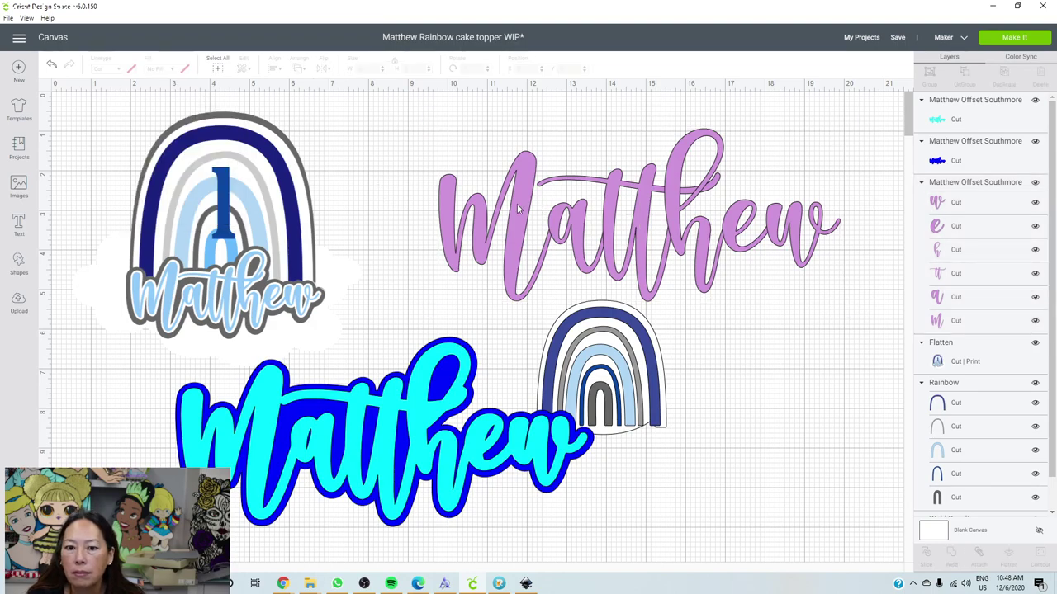
Ungroup the purple name lettering into separate letters and send the M to the front
{"action": "left_click", "coordinate": [516, 204]}
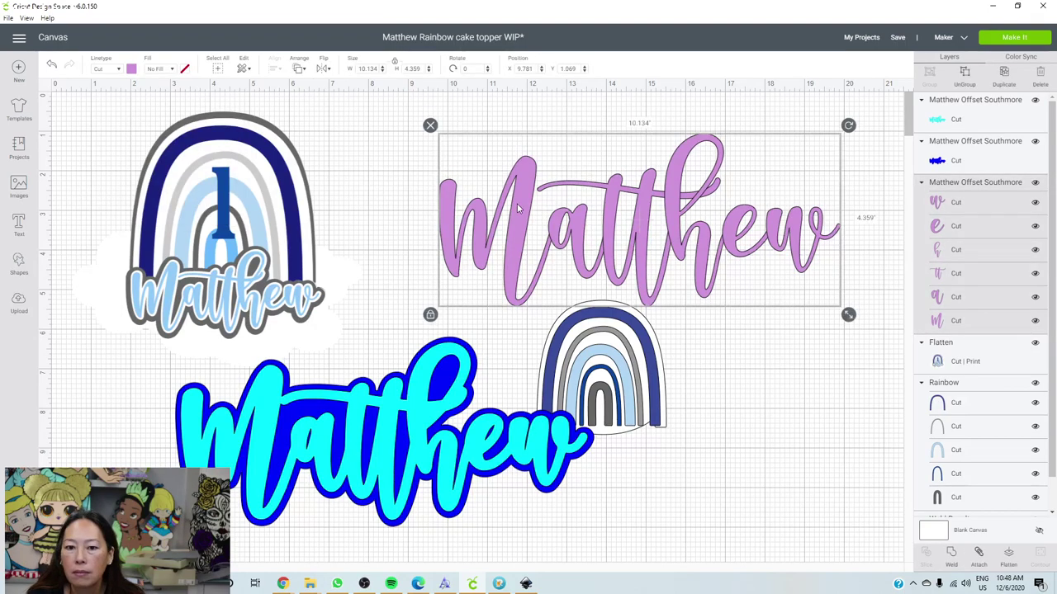
{"action": "left_click", "coordinate": [963, 75]}
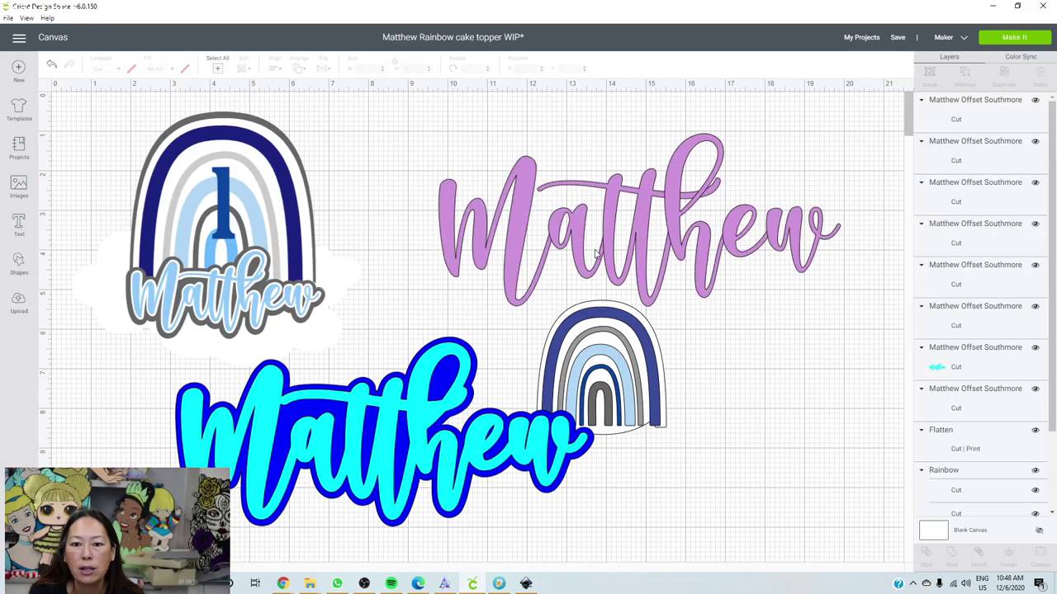
{"action": "left_click", "coordinate": [509, 247]}
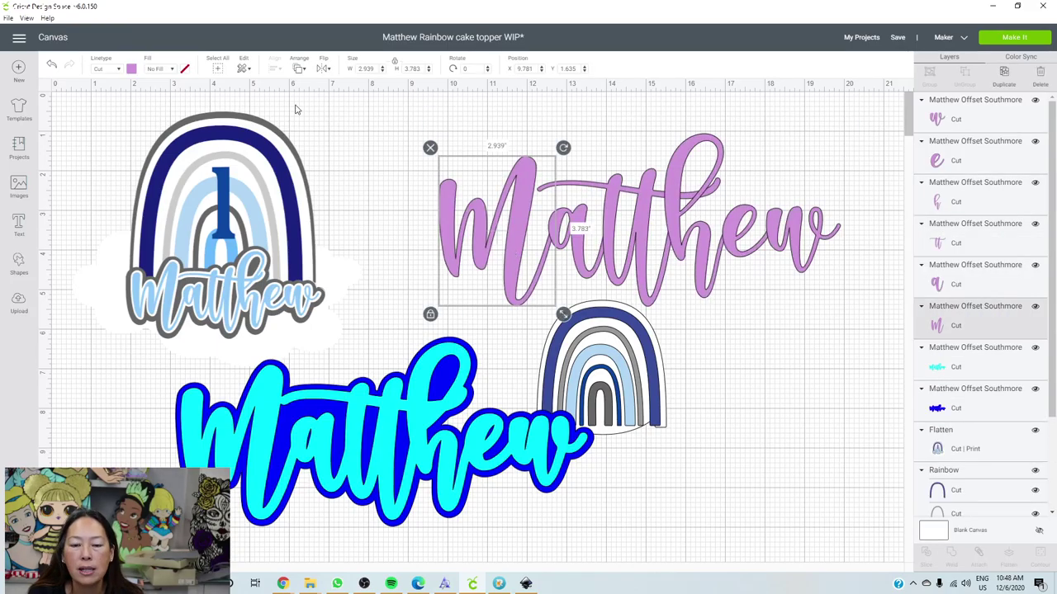
{"action": "left_click", "coordinate": [299, 68]}
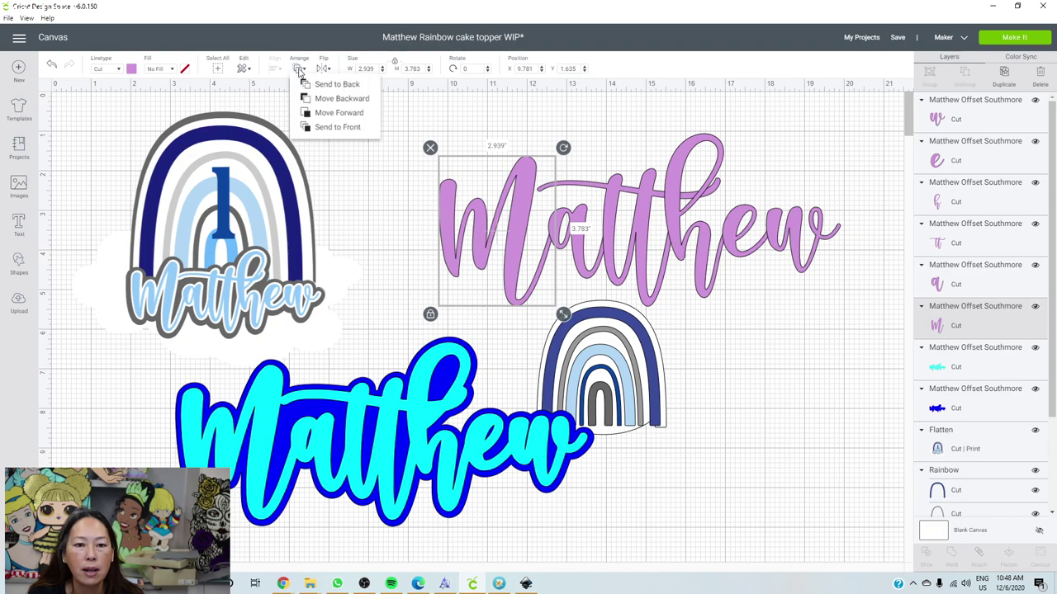
{"action": "left_click", "coordinate": [330, 136]}
{"action": "left_click", "coordinate": [877, 370]}
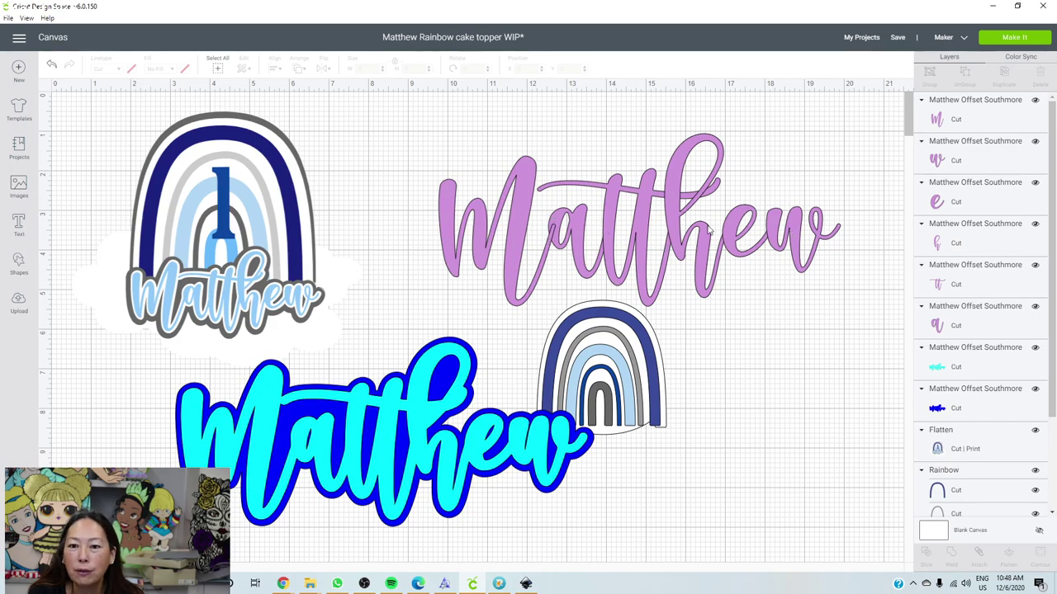
Send the joined double-t piece with its long crossbar to the front of the purple lettering
{"action": "left_click", "coordinate": [645, 201]}
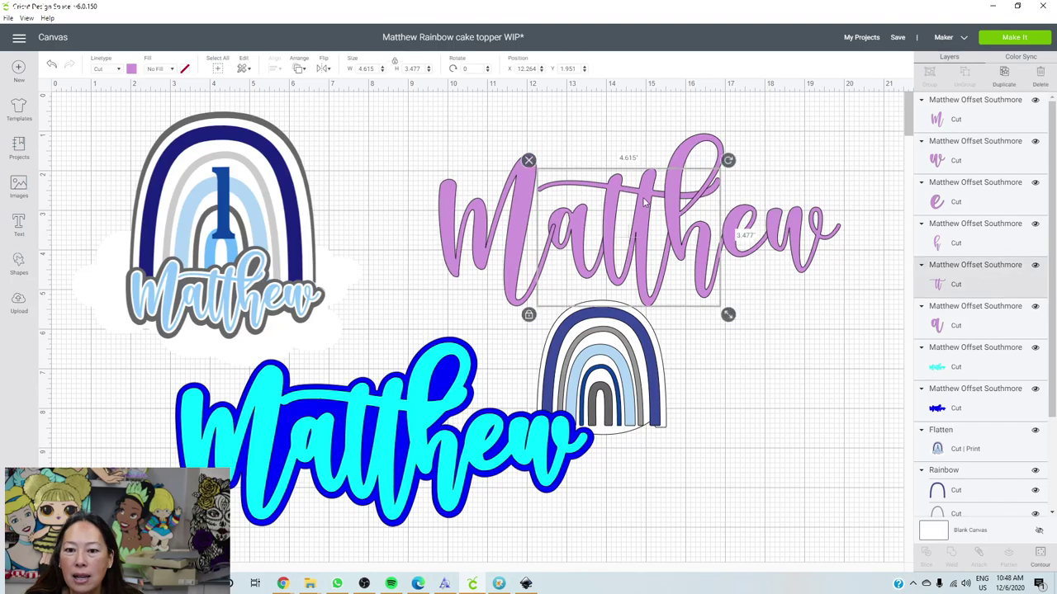
{"action": "left_click", "coordinate": [300, 69]}
{"action": "left_click", "coordinate": [326, 135]}
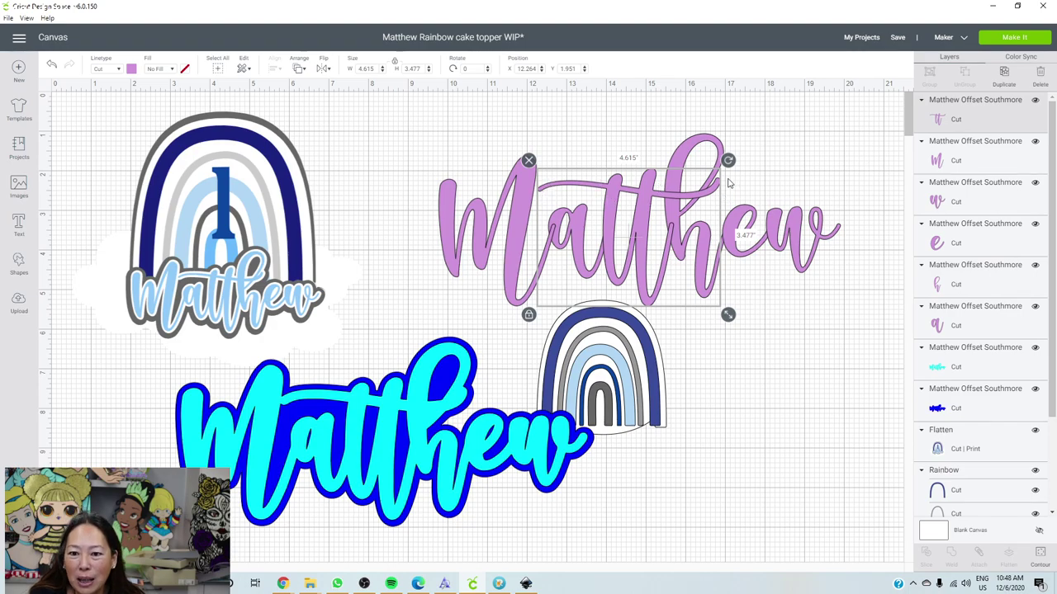
Weld all the separate purple letters of the name into one piece and deselect it
{"action": "left_click", "coordinate": [804, 313]}
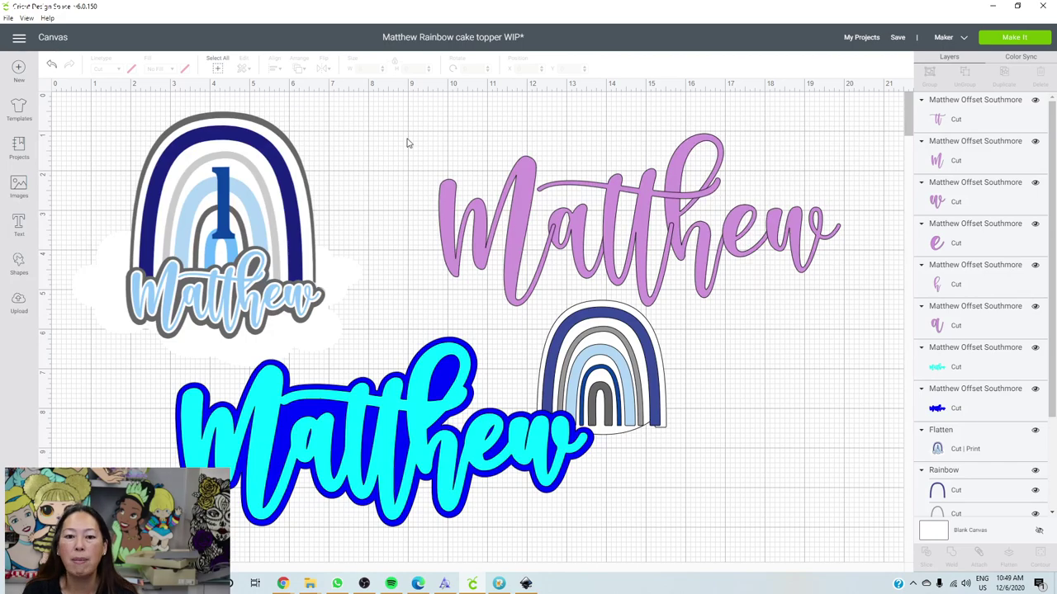
{"action": "left_click_drag", "start_coordinate": [404, 132], "coordinate": [818, 275]}
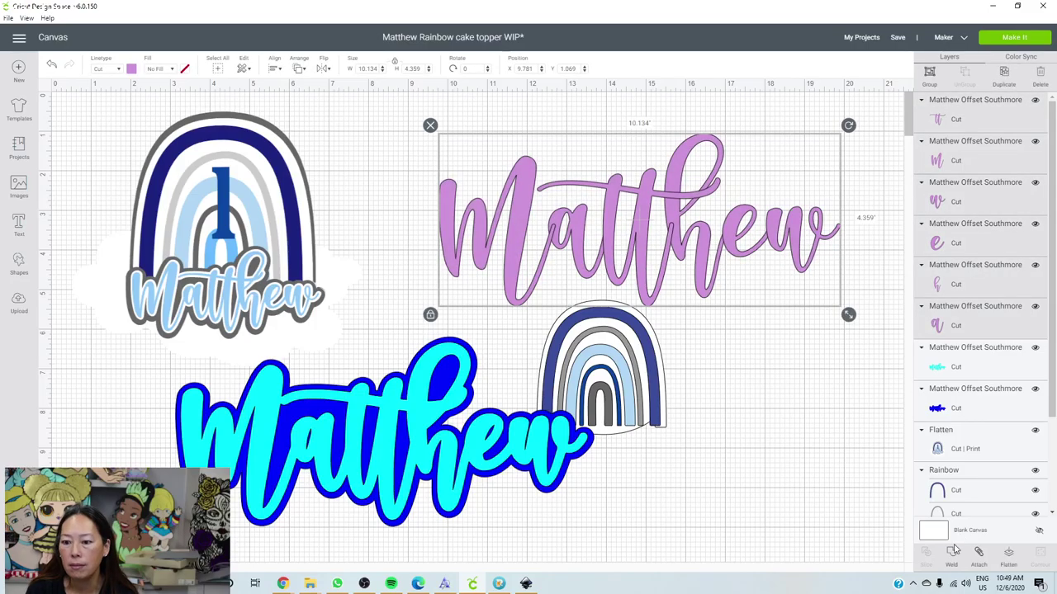
{"action": "left_click", "coordinate": [834, 324]}
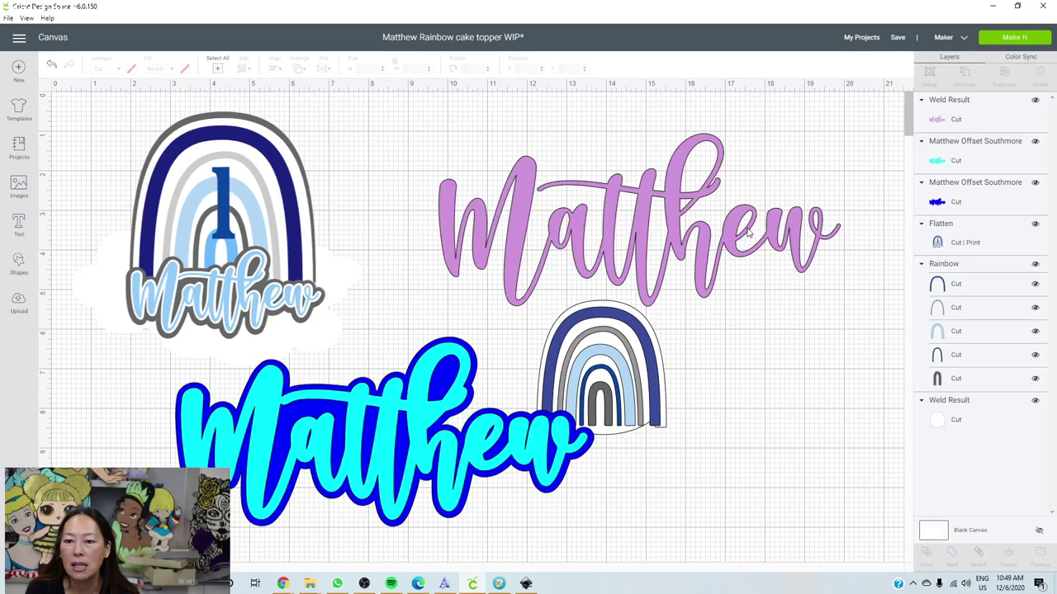
Move the welded purple name onto the offset layers and change its material colour to dark blue
{"action": "left_click_drag", "start_coordinate": [660, 235], "coordinate": [426, 455]}
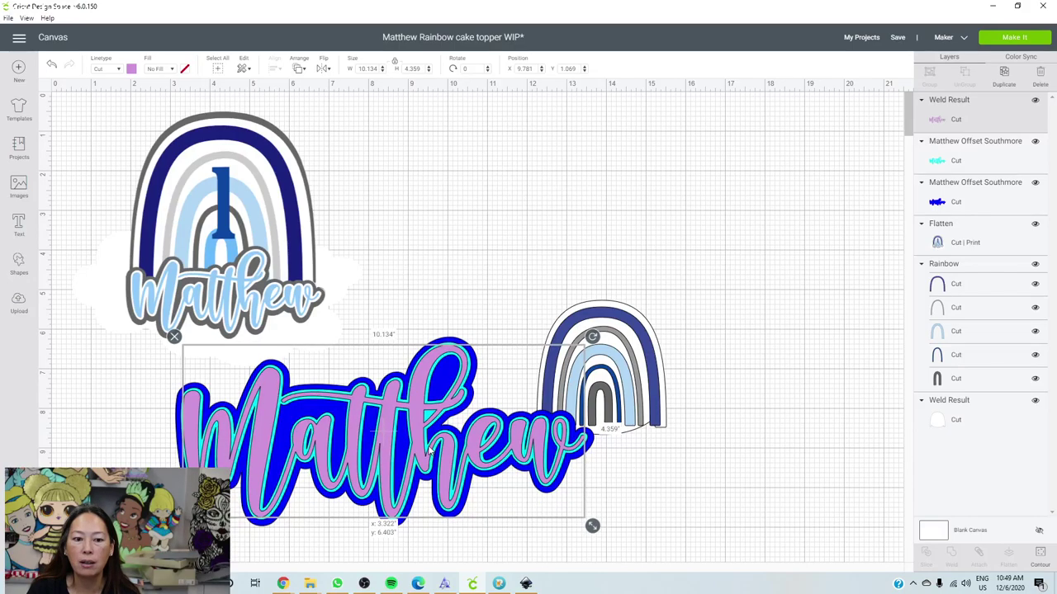
{"action": "left_click", "coordinate": [131, 69]}
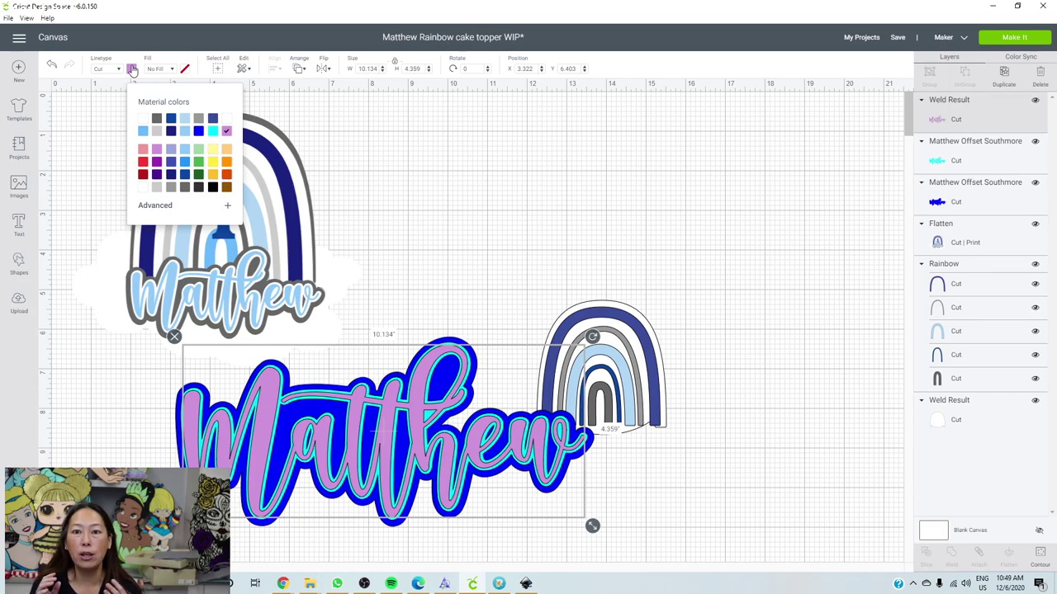
{"action": "left_click", "coordinate": [170, 120]}
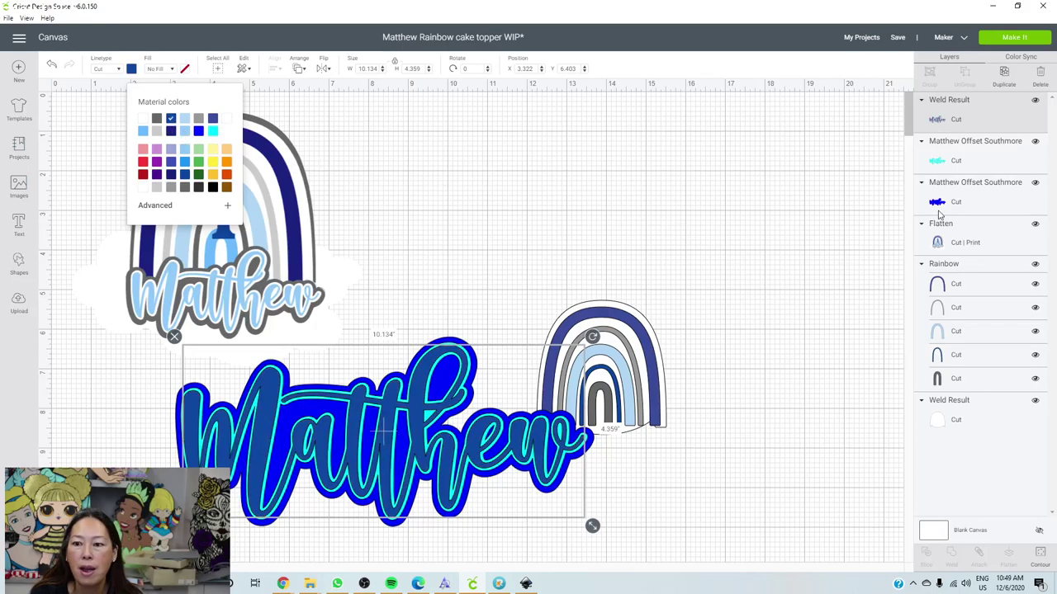
Colour the cyan inner offset layer white and the bright blue outer offset layer medium grey
{"action": "left_click", "coordinate": [951, 166]}
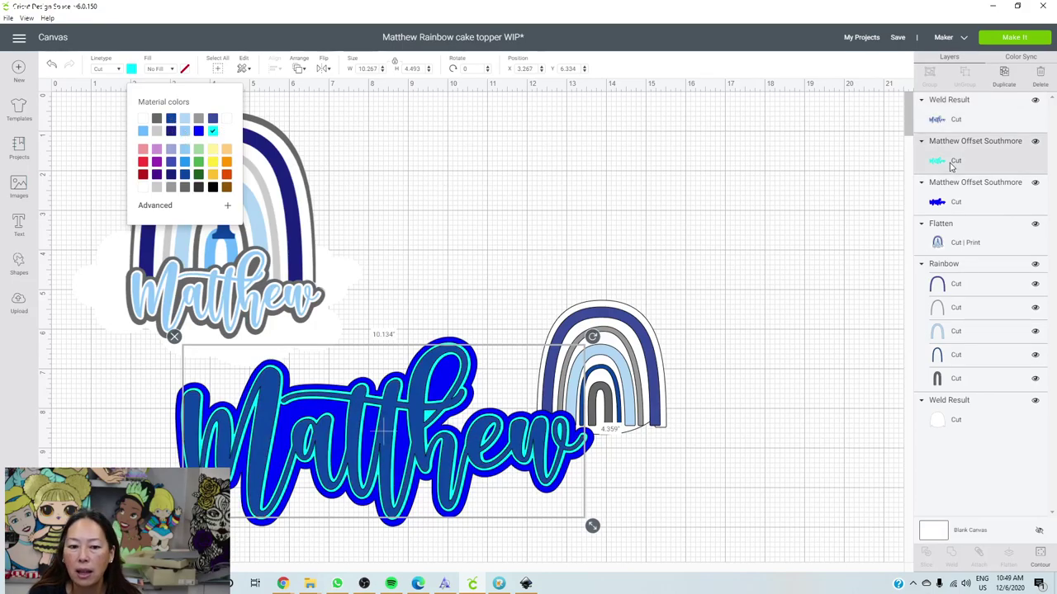
{"action": "left_click", "coordinate": [143, 118]}
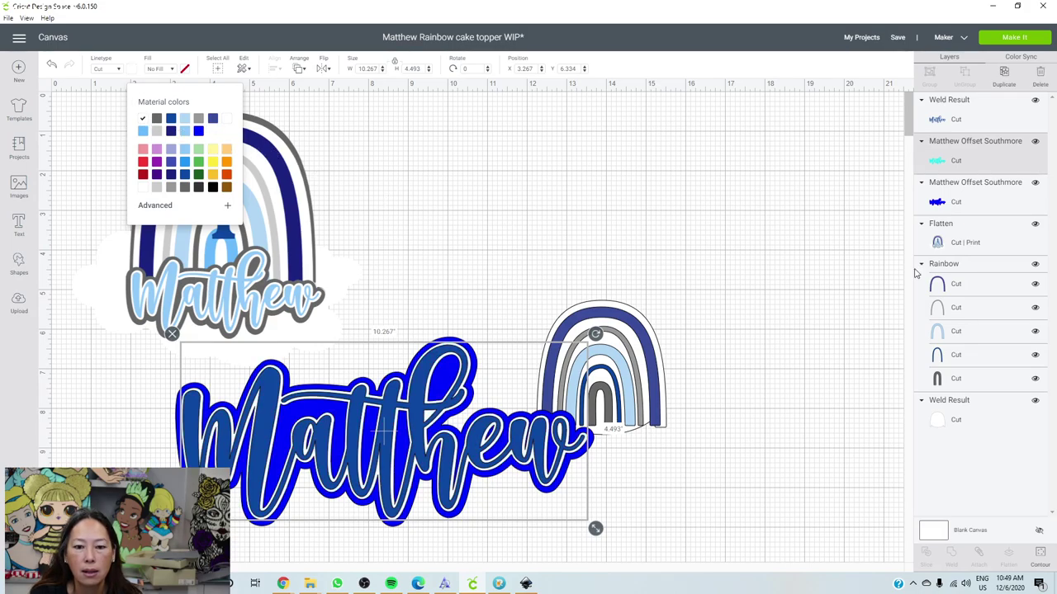
{"action": "left_click", "coordinate": [971, 191]}
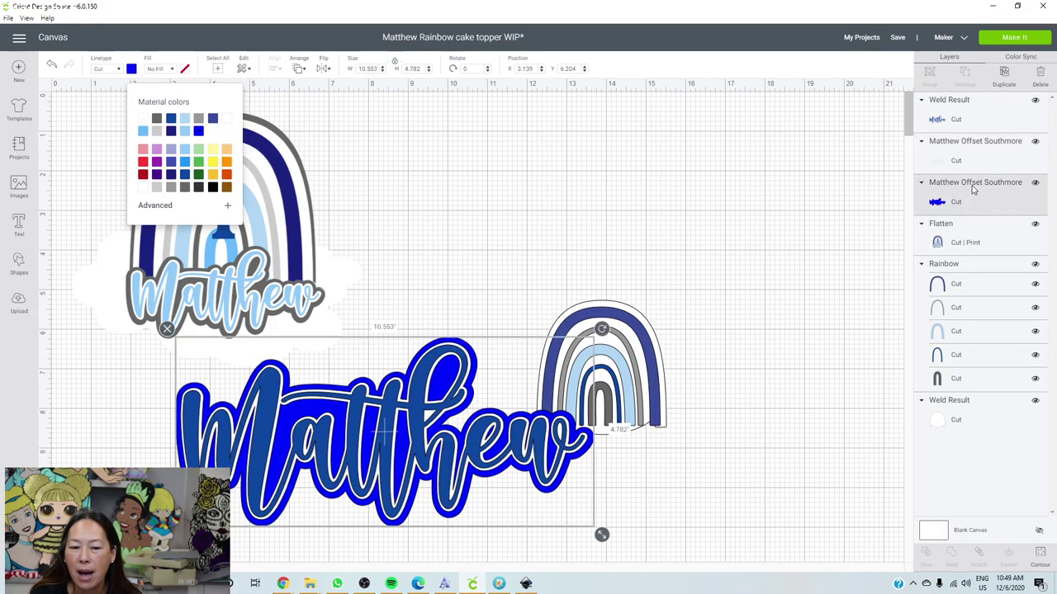
{"action": "left_click", "coordinate": [199, 120]}
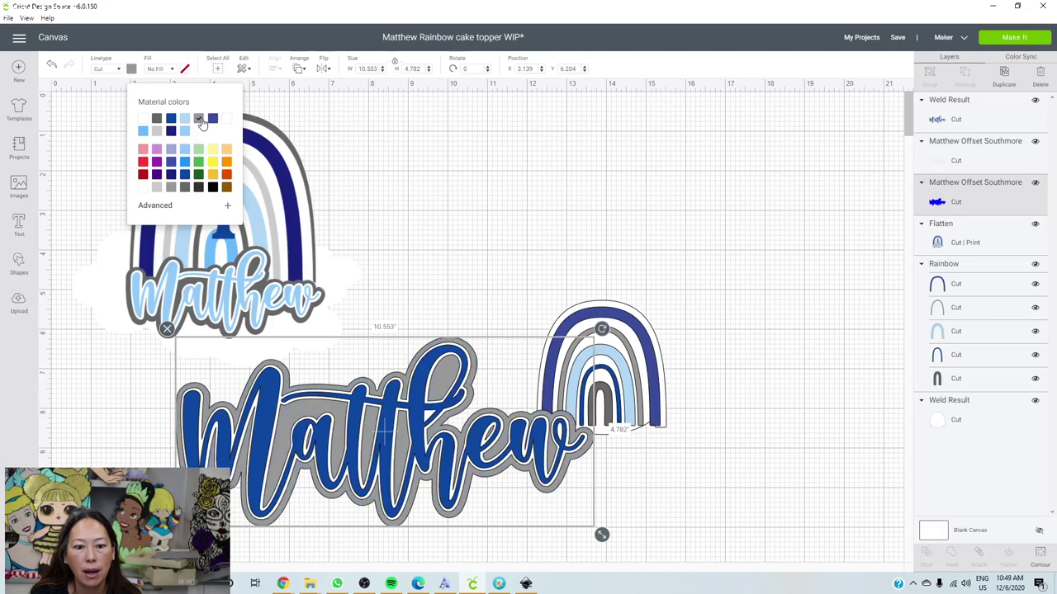
{"action": "left_click", "coordinate": [499, 142]}
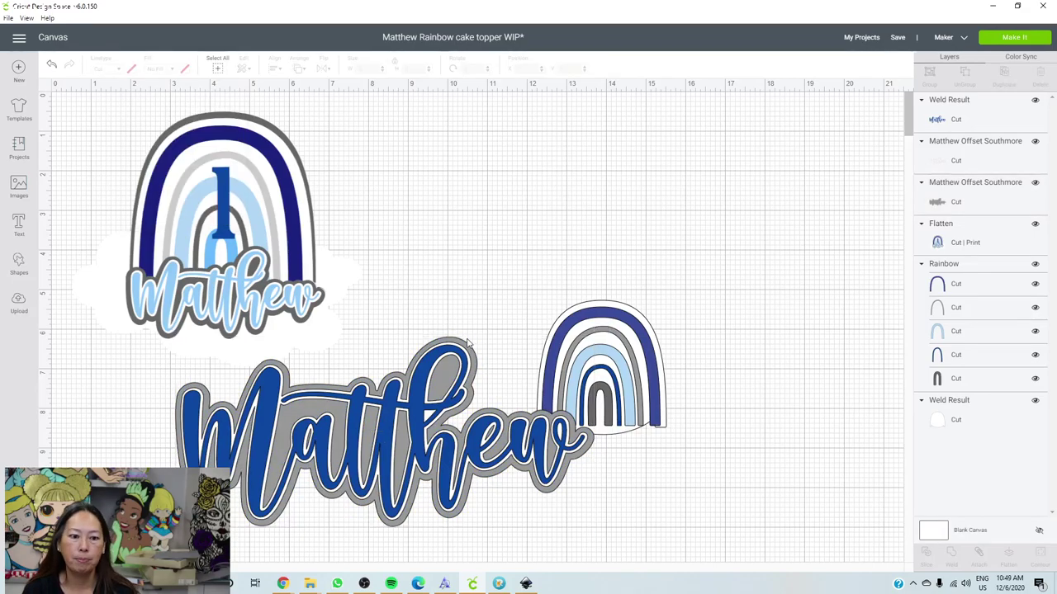
{"action": "scroll", "coordinate": [468, 343], "scroll_direction": "down", "scroll_amount": 3}
{"action": "left_click_drag", "start_coordinate": [557, 440], "coordinate": [329, 348]}
{"action": "left_click_drag", "start_coordinate": [426, 350], "coordinate": [614, 407]}
{"action": "left_click", "coordinate": [797, 491]}
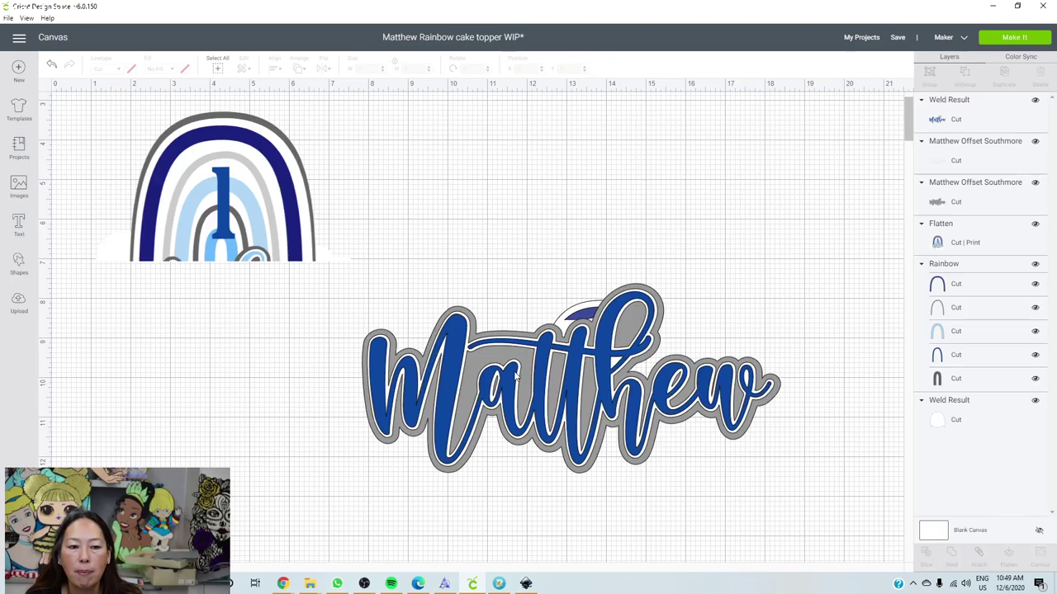
{"action": "left_click", "coordinate": [51, 66]}
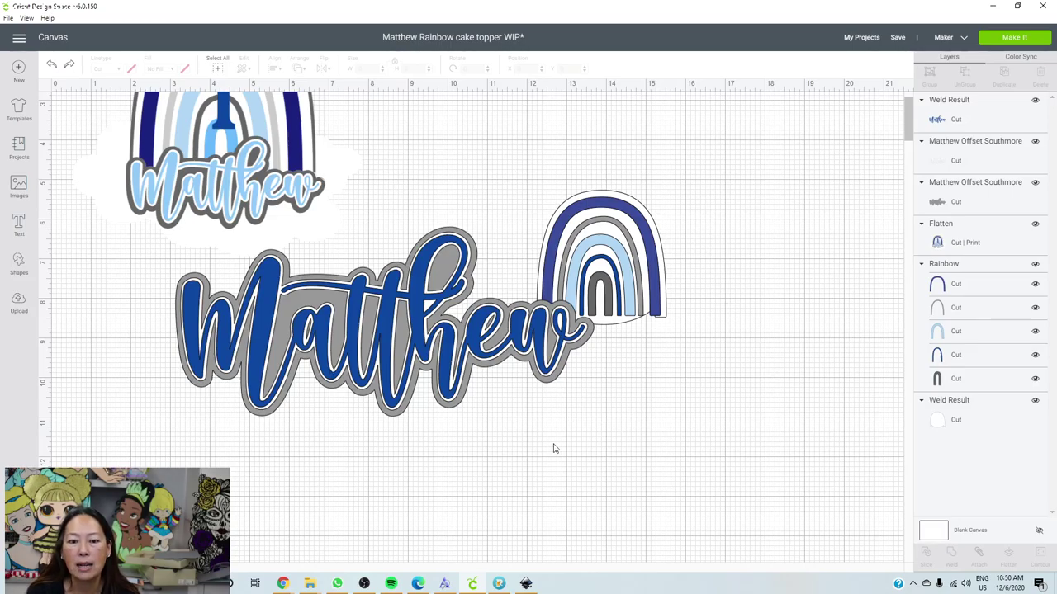
Move the name and its two offset layers together to just below the small rainbow, at about X 7.917, Y 9.092
{"action": "left_click_drag", "start_coordinate": [553, 444], "coordinate": [297, 342]}
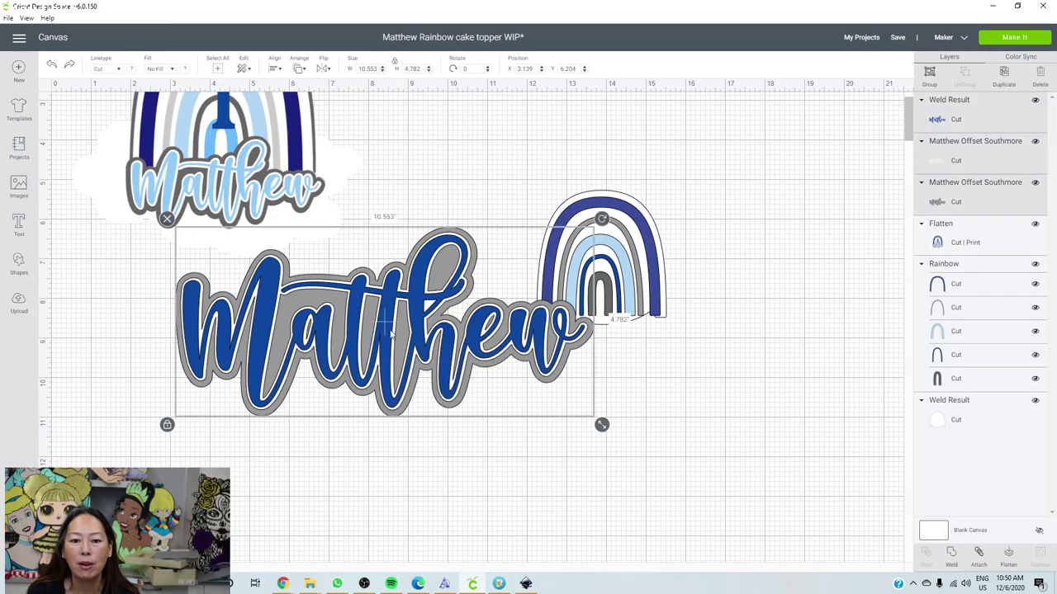
{"action": "left_click_drag", "start_coordinate": [391, 333], "coordinate": [580, 445]}
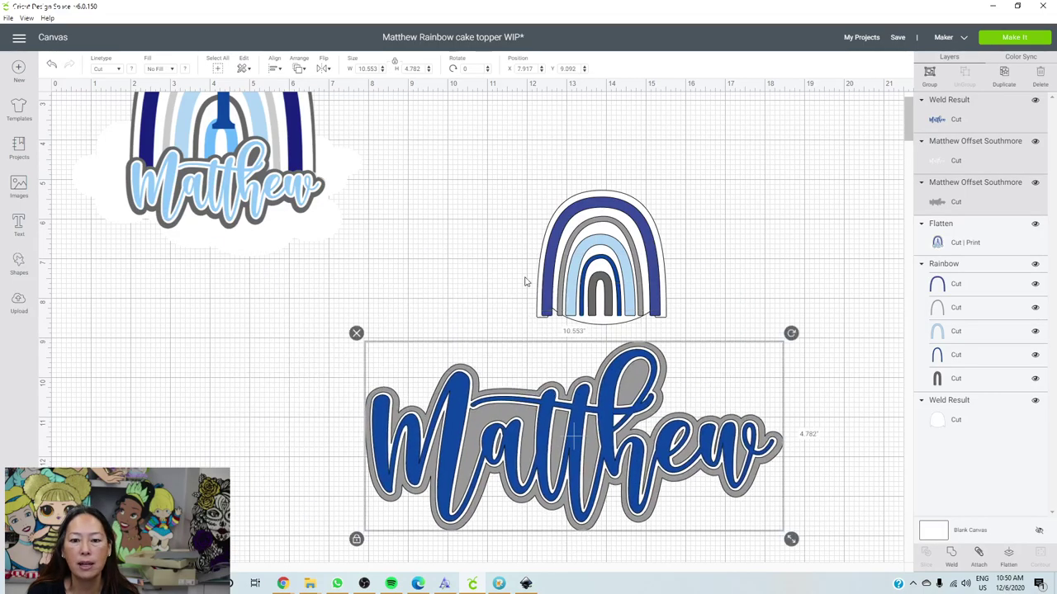
{"action": "left_click", "coordinate": [524, 282]}
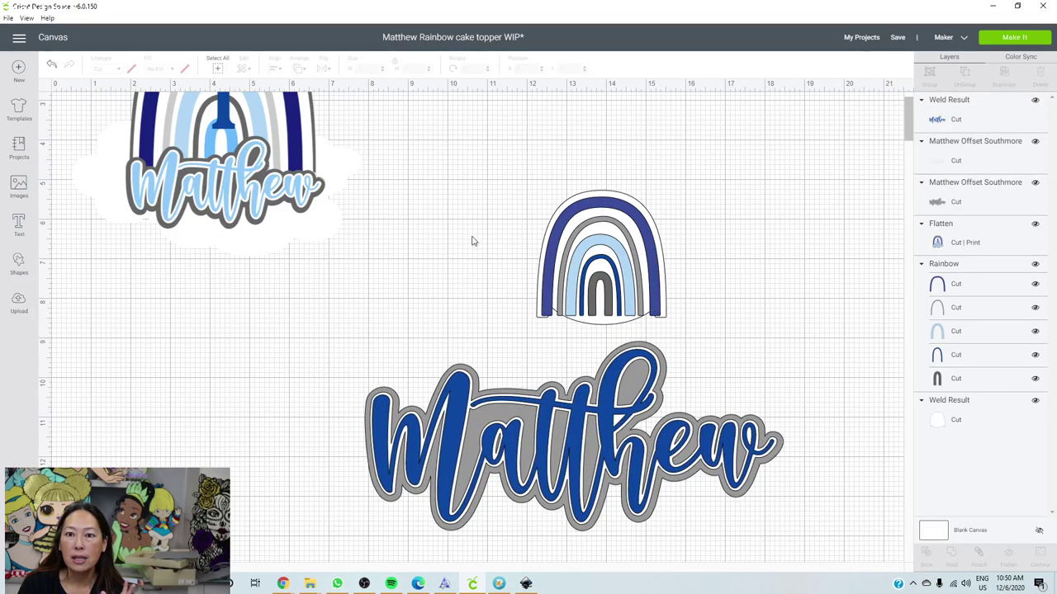
Enlarge the rainbow and its white backing together to about 9.24 in wide and place them centred behind the name
{"action": "left_click_drag", "start_coordinate": [472, 235], "coordinate": [686, 308]}
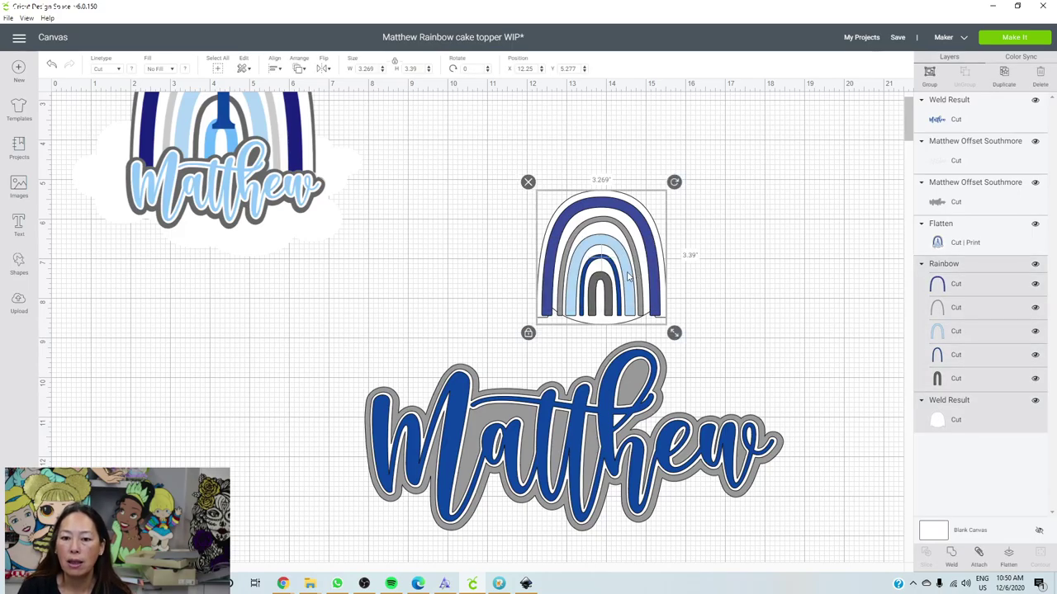
{"action": "left_click_drag", "start_coordinate": [674, 333], "coordinate": [875, 443]}
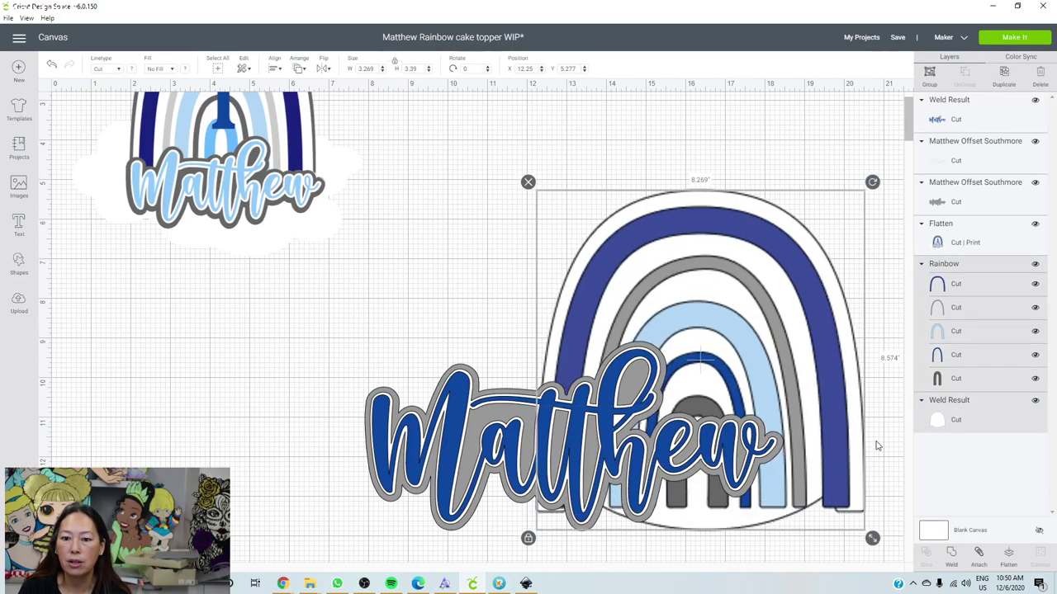
{"action": "left_click_drag", "start_coordinate": [786, 329], "coordinate": [653, 250]}
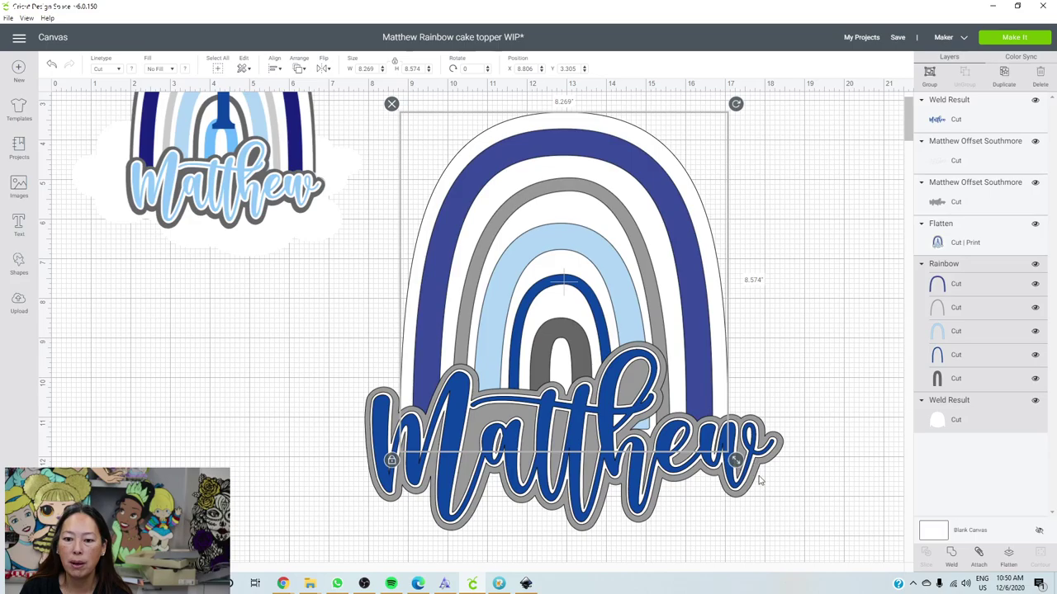
{"action": "left_click_drag", "start_coordinate": [736, 460], "coordinate": [769, 492]}
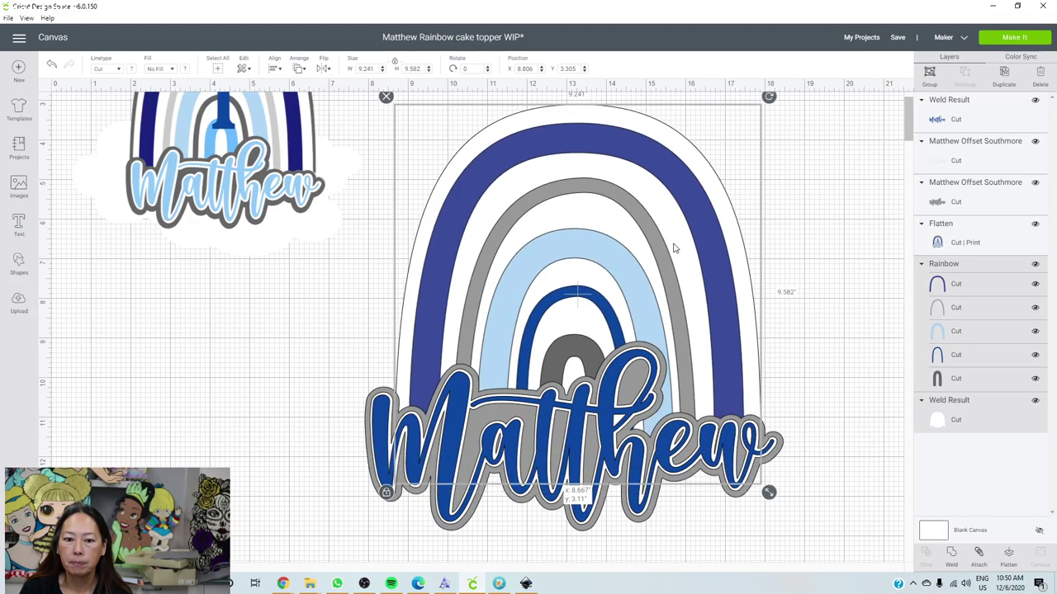
{"action": "left_click_drag", "start_coordinate": [672, 248], "coordinate": [669, 236]}
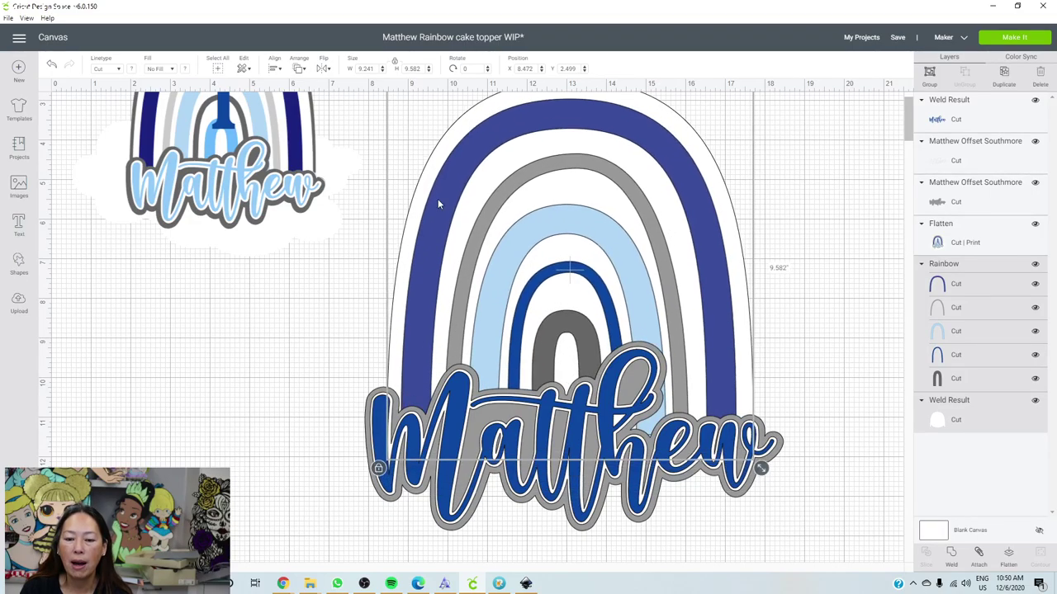
{"action": "left_click", "coordinate": [826, 384]}
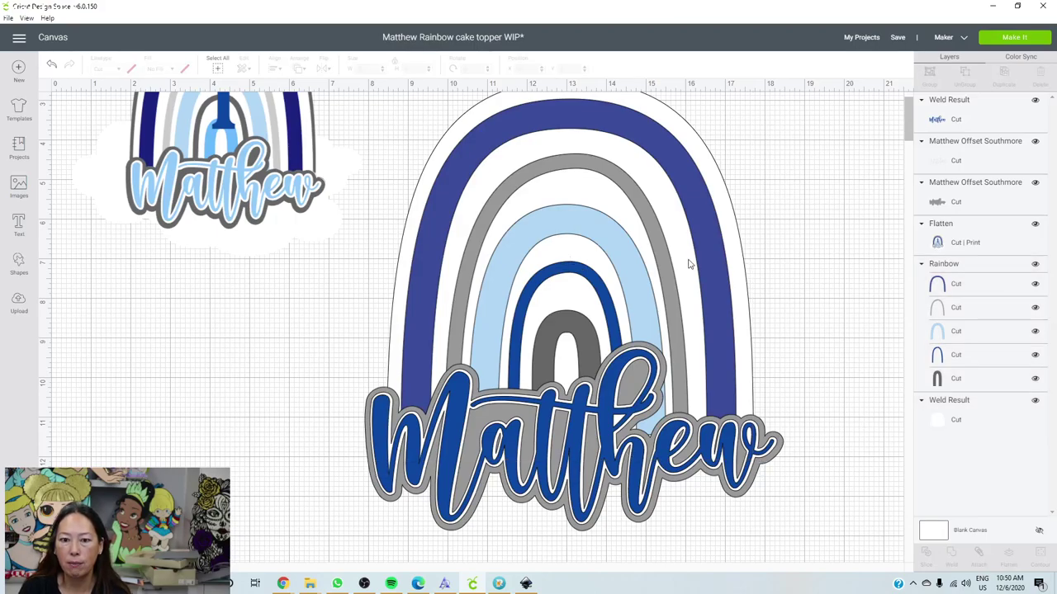
Duplicate the rainbow's white backing shape and align the copy over the original
{"action": "scroll", "coordinate": [688, 259], "scroll_direction": "up", "scroll_amount": 2}
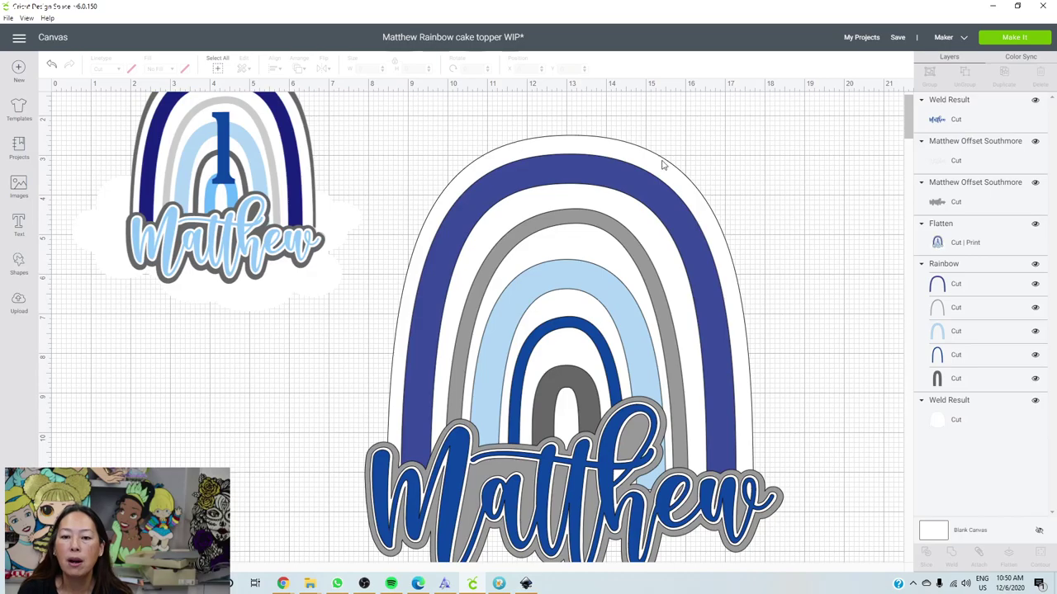
{"action": "left_click", "coordinate": [693, 194]}
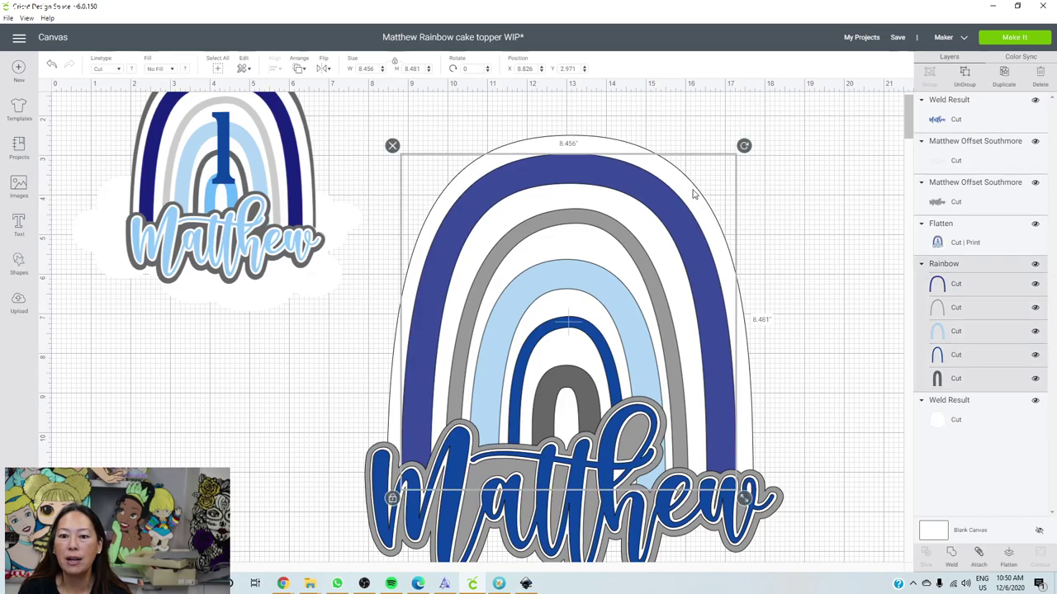
{"action": "left_click", "coordinate": [588, 144]}
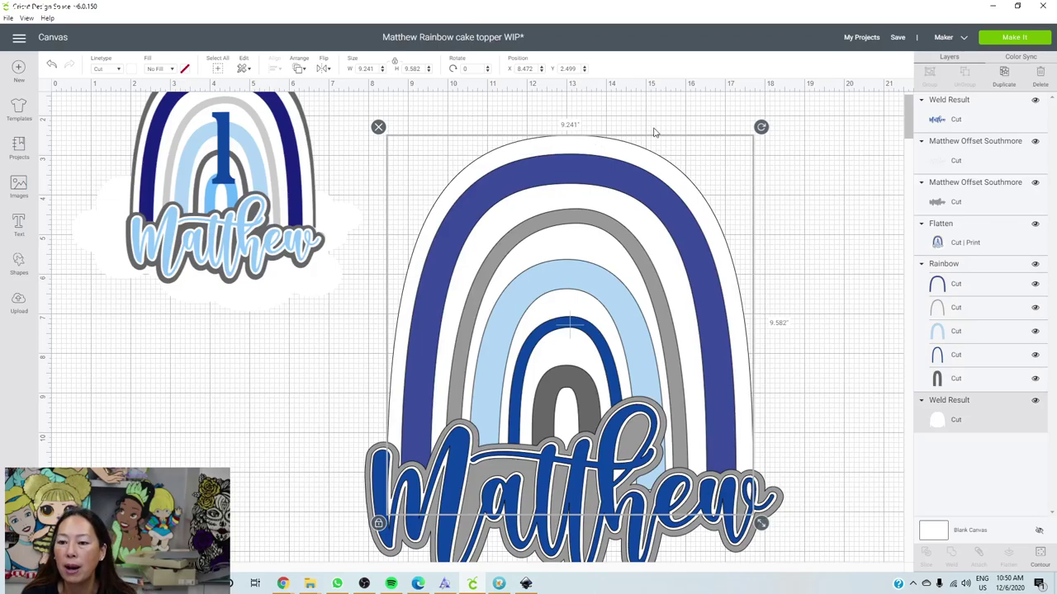
{"action": "left_click", "coordinate": [1004, 76]}
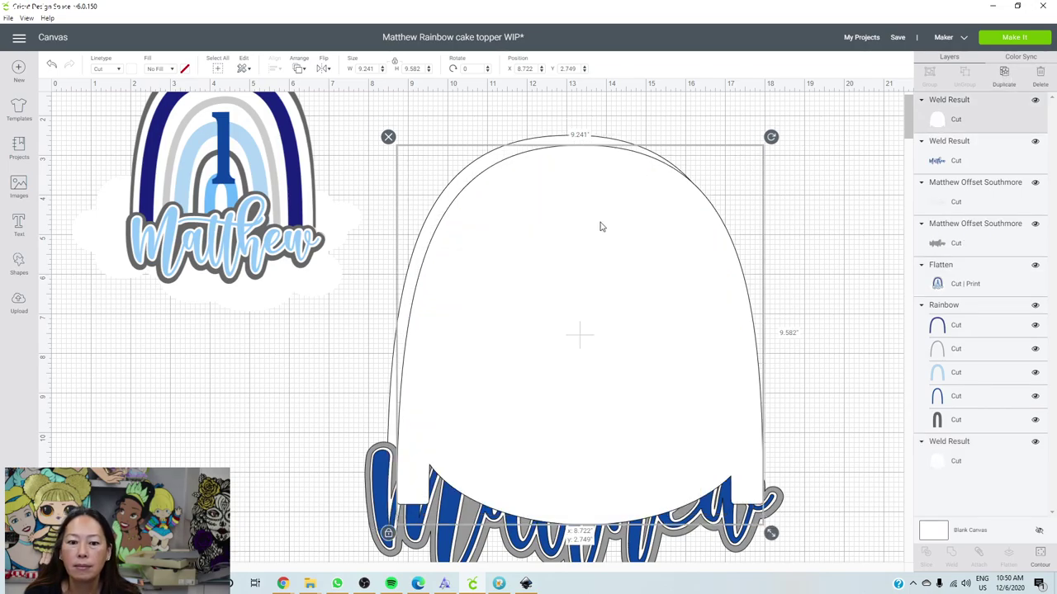
{"action": "left_click_drag", "start_coordinate": [601, 227], "coordinate": [602, 230]}
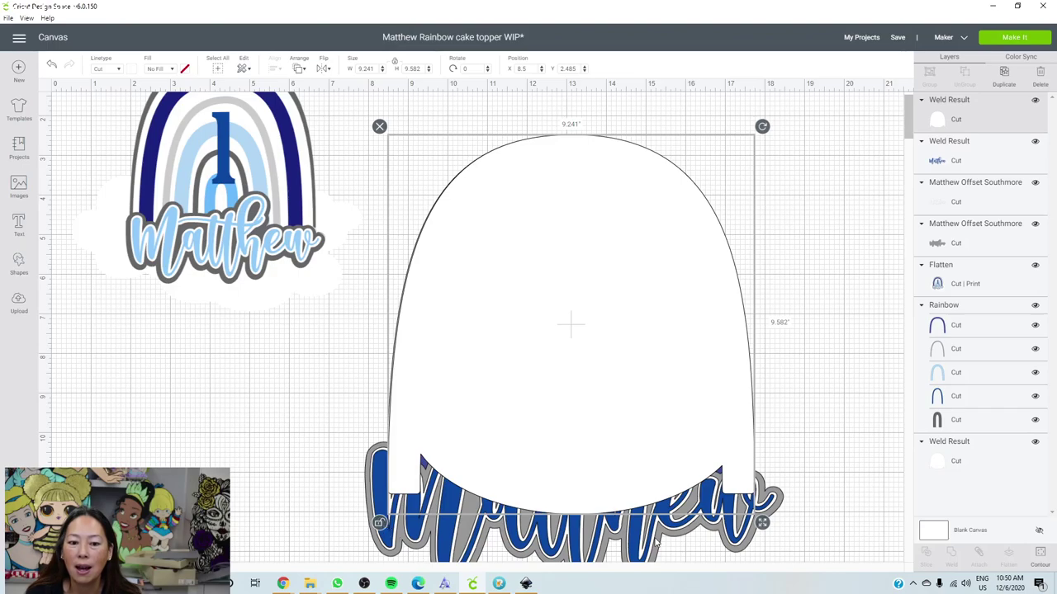
Stretch the duplicated backing non-proportionally to about 10.28 by 10 in and centre it around the rainbow
{"action": "left_click_drag", "start_coordinate": [762, 524], "coordinate": [797, 533]}
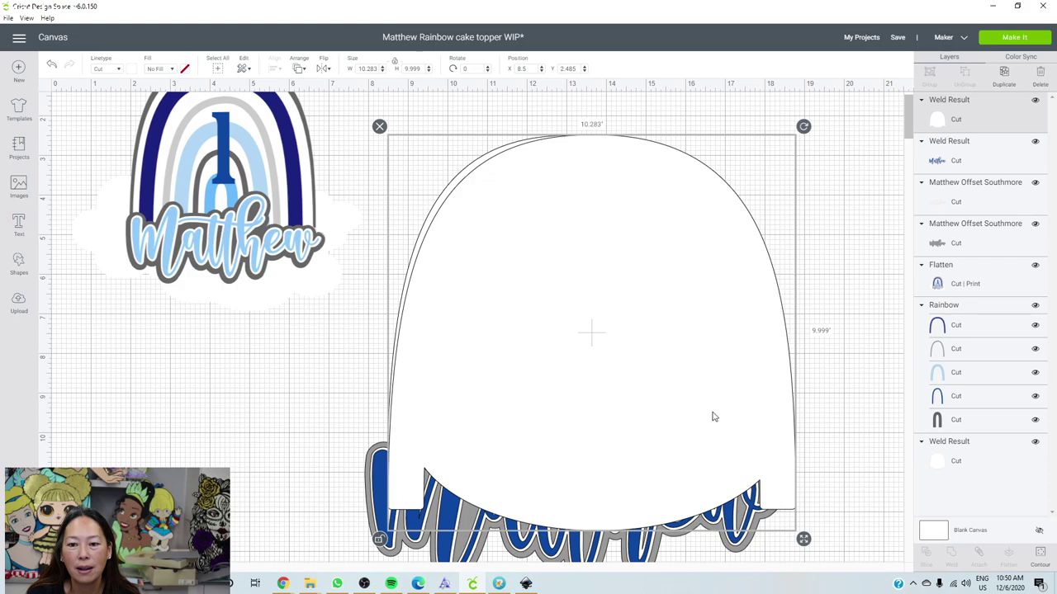
{"action": "key", "text": "Left"}
{"action": "key", "text": "Left"}
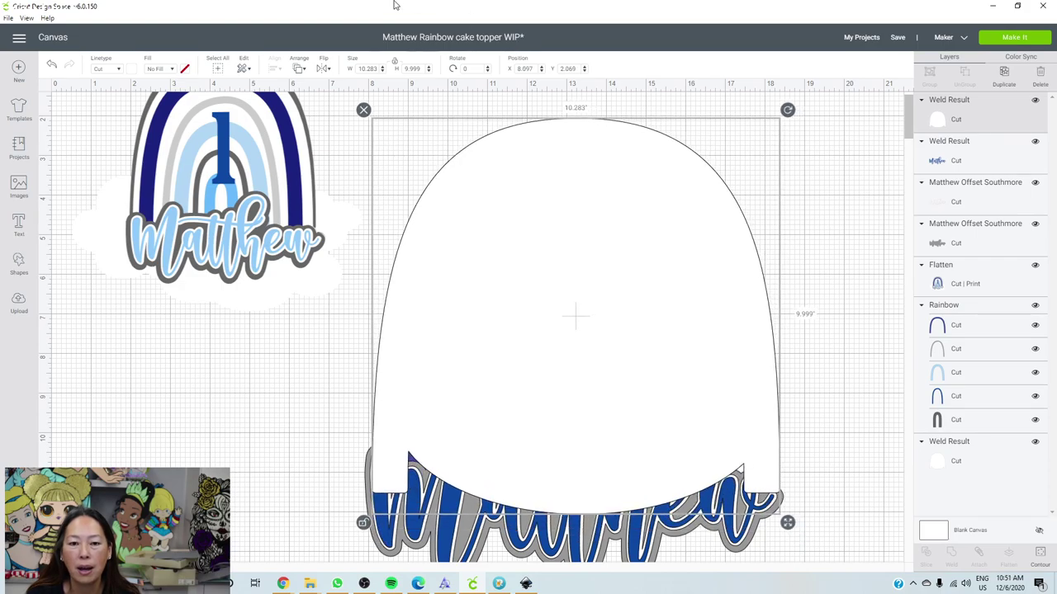
Send the enlarged backing to the back and colour it dark grey as the rainbow's outer border
{"action": "left_click", "coordinate": [299, 70]}
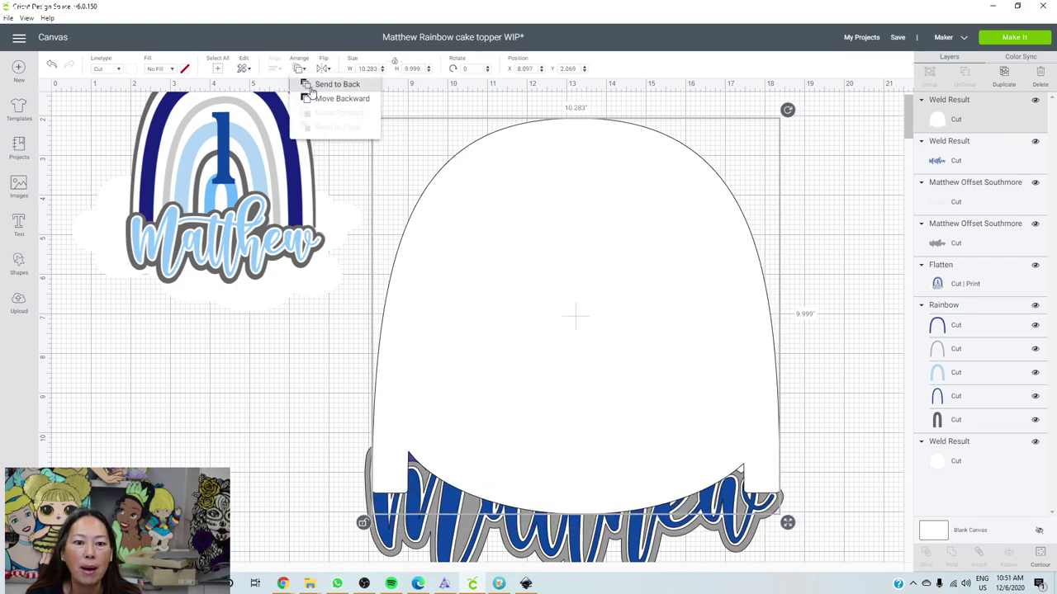
{"action": "left_click", "coordinate": [309, 86]}
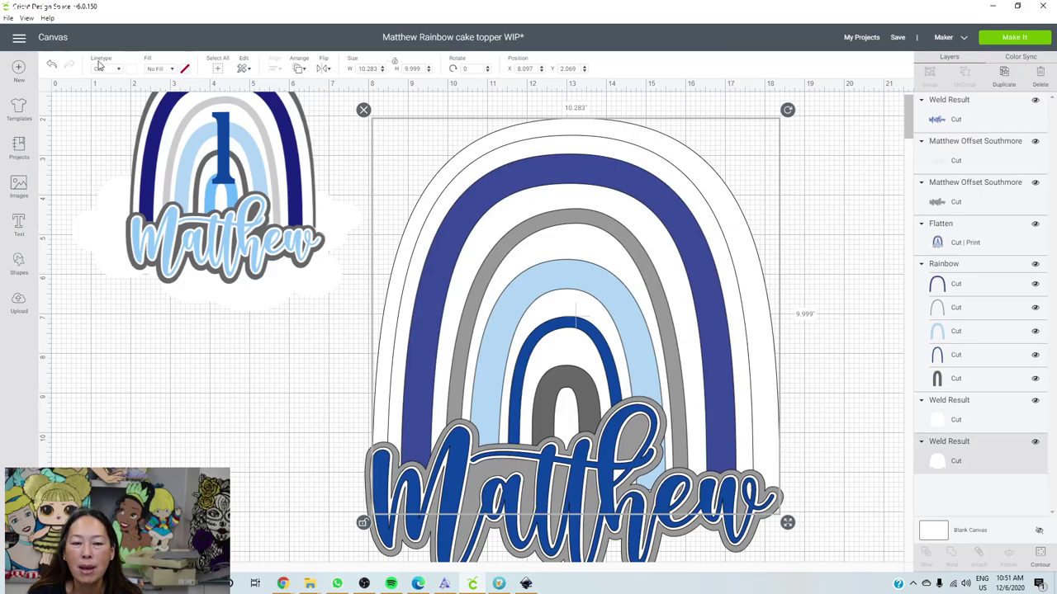
{"action": "left_click", "coordinate": [131, 69]}
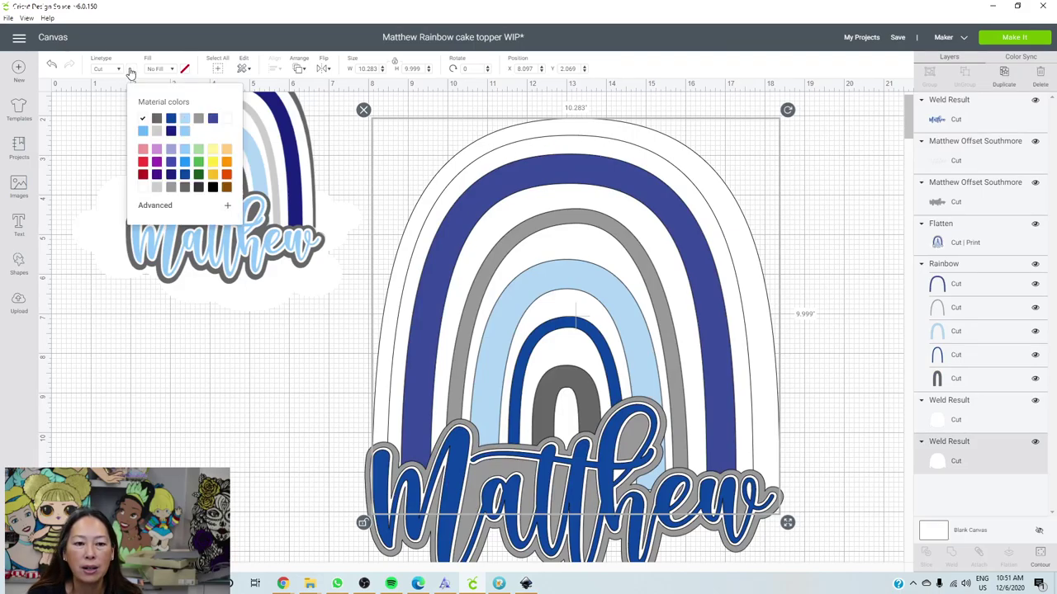
{"action": "left_click", "coordinate": [158, 121]}
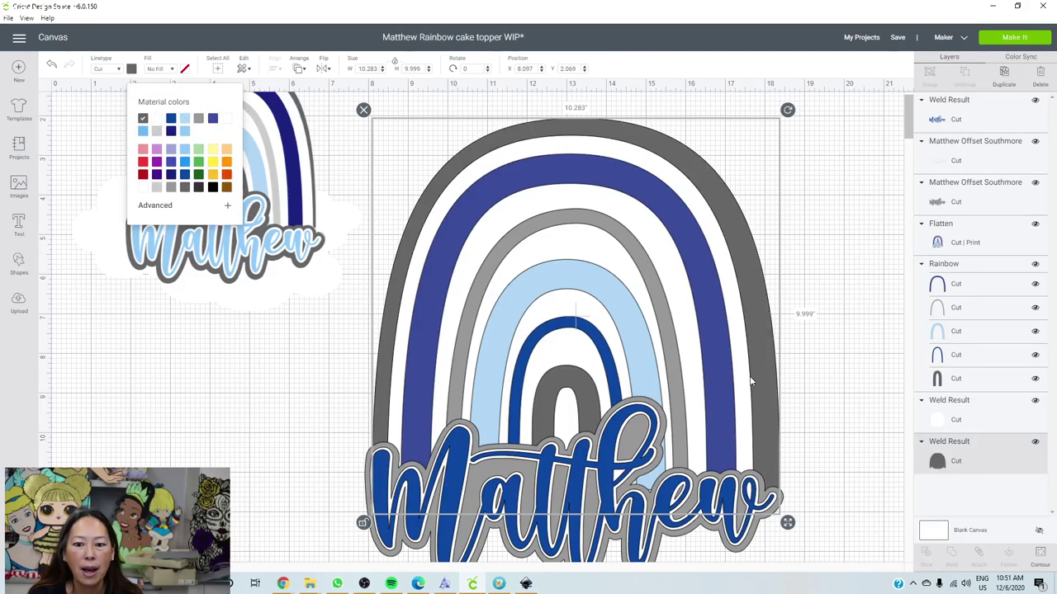
{"action": "left_click", "coordinate": [849, 361]}
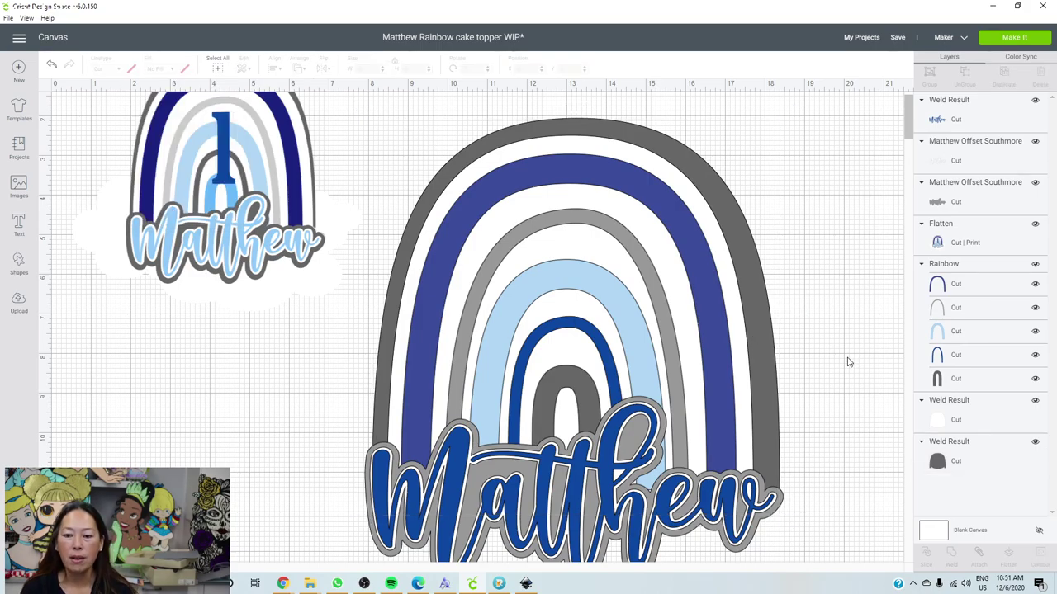
{"action": "scroll", "coordinate": [849, 360], "scroll_direction": "down", "scroll_amount": 2}
{"action": "scroll", "coordinate": [848, 360], "scroll_direction": "up", "scroll_amount": 2}
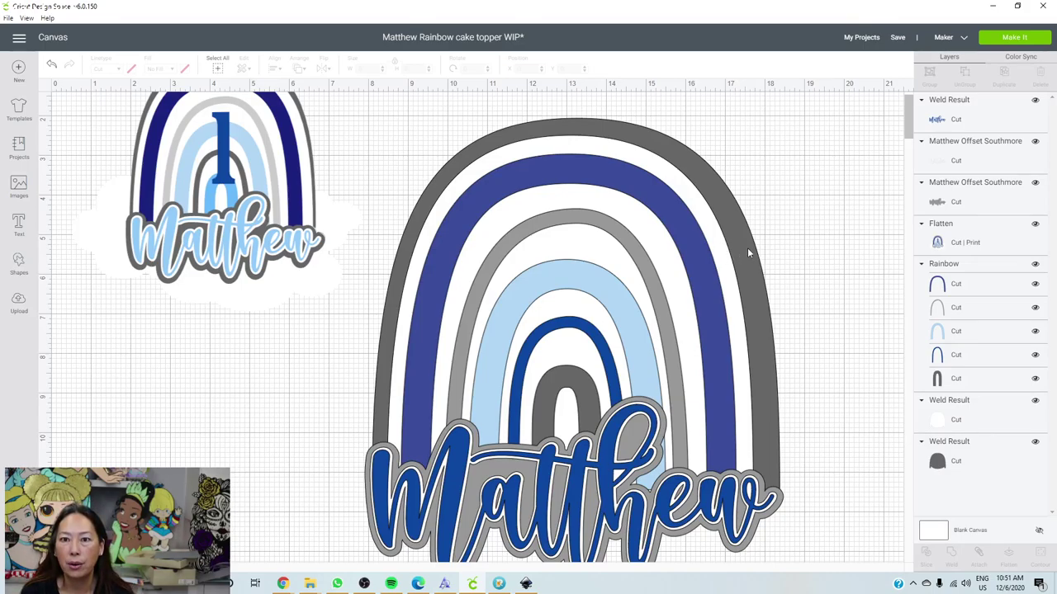
Duplicate the name's light grey outer offset, set the copy aside, and realign the original behind the name
{"action": "scroll", "coordinate": [786, 293], "scroll_direction": "down", "scroll_amount": 1}
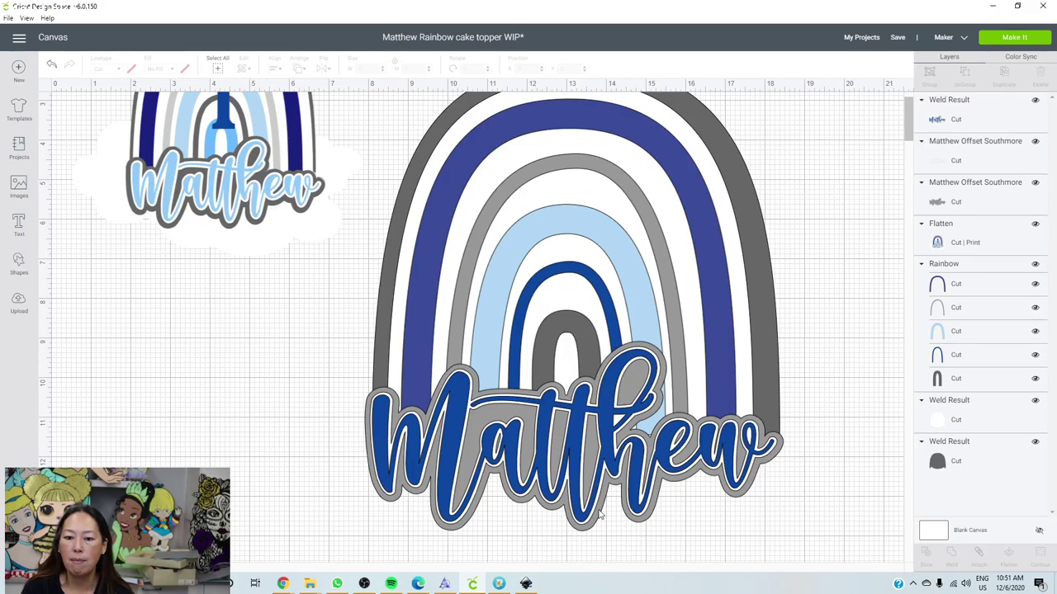
{"action": "left_click_drag", "start_coordinate": [599, 514], "coordinate": [618, 531]}
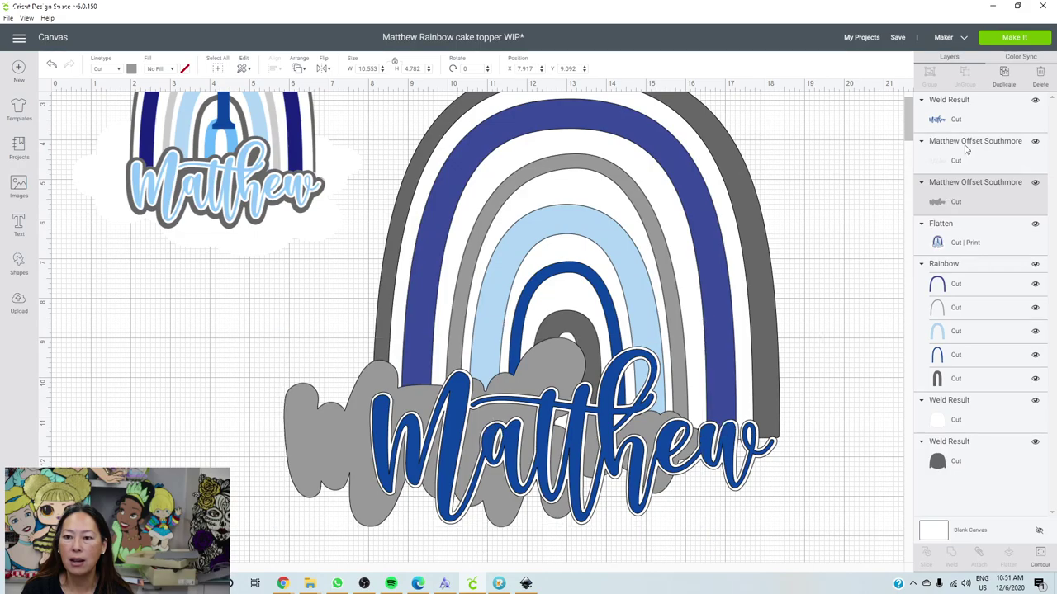
{"action": "left_click", "coordinate": [1003, 75]}
{"action": "left_click_drag", "start_coordinate": [379, 422], "coordinate": [247, 229]}
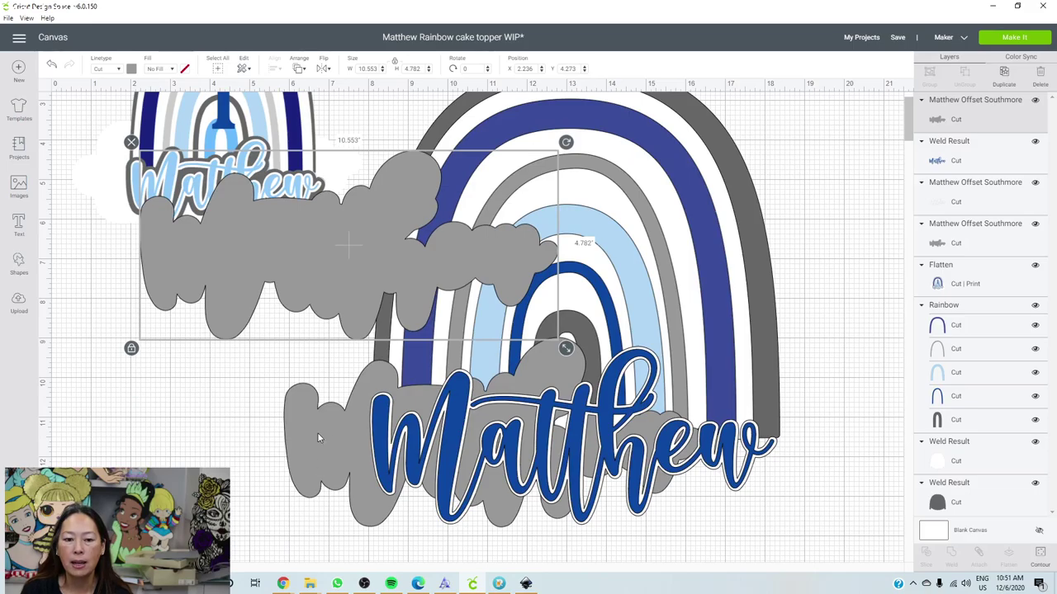
{"action": "left_click_drag", "start_coordinate": [318, 437], "coordinate": [401, 441]}
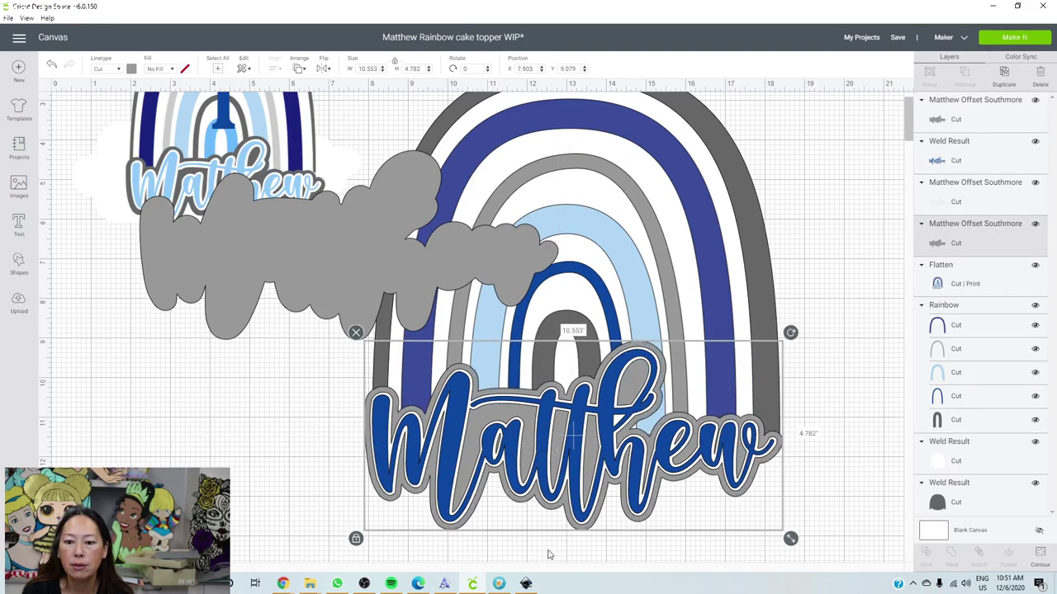
Group the name with its white and light grey offset layers and nudge the group into place over the rainbow's base
{"action": "left_click_drag", "start_coordinate": [643, 547], "coordinate": [561, 500]}
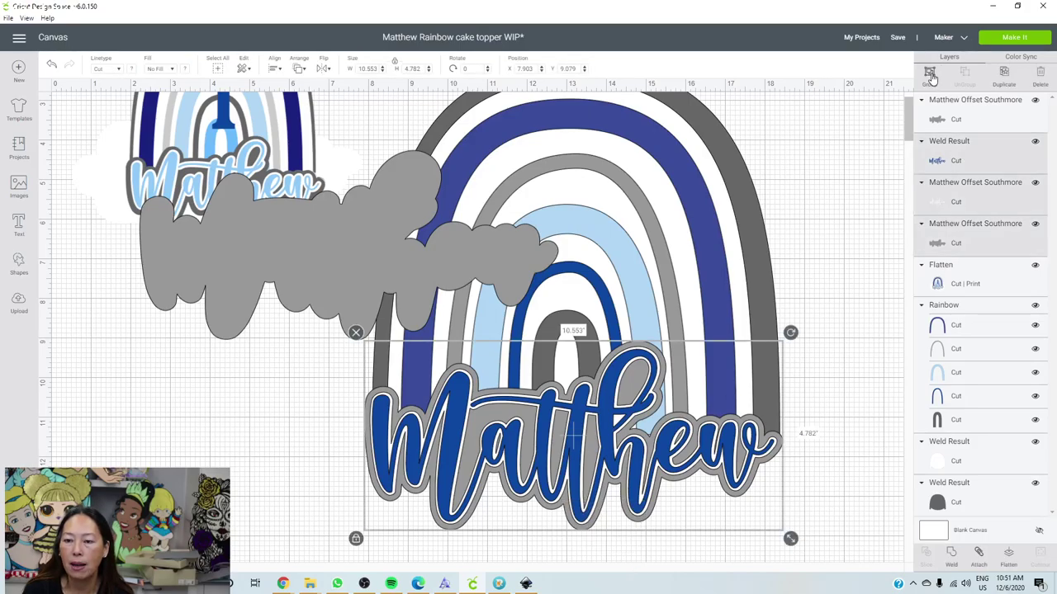
{"action": "left_click", "coordinate": [930, 76]}
{"action": "mouse_move", "coordinate": [483, 441]}
{"action": "left_mouse_down"}
{"action": "mouse_move", "coordinate": [695, 437]}
{"action": "mouse_move", "coordinate": [479, 431]}
{"action": "mouse_move", "coordinate": [543, 444]}
{"action": "mouse_move", "coordinate": [489, 440]}
{"action": "left_mouse_up"}
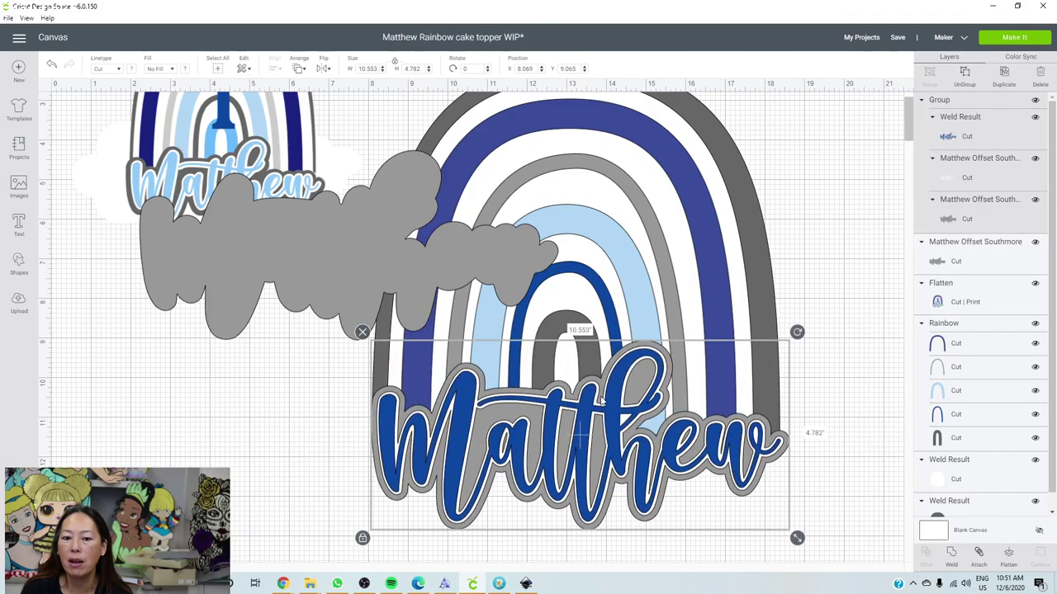
{"action": "mouse_move", "coordinate": [600, 422]}
{"action": "left_mouse_down"}
{"action": "mouse_move", "coordinate": [591, 438]}
{"action": "mouse_move", "coordinate": [602, 438]}
{"action": "mouse_move", "coordinate": [596, 421]}
{"action": "left_mouse_up"}
Place the duplicate grey offset slightly lower behind the name and weld it to the large dark grey rainbow backing
{"action": "left_click_drag", "start_coordinate": [396, 239], "coordinate": [608, 409]}
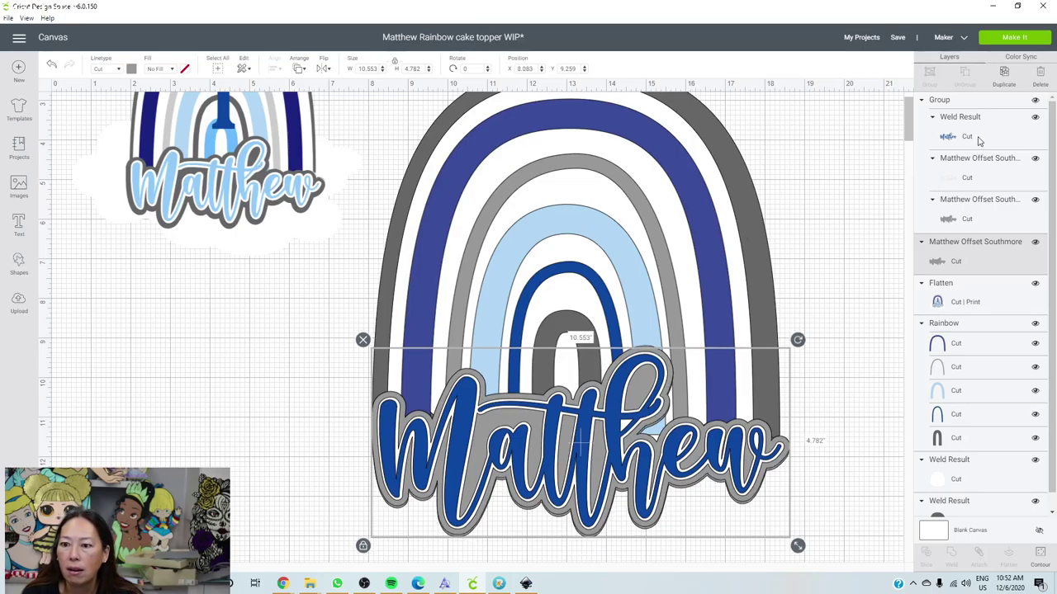
{"action": "left_click", "coordinate": [733, 145], "text": "shift"}
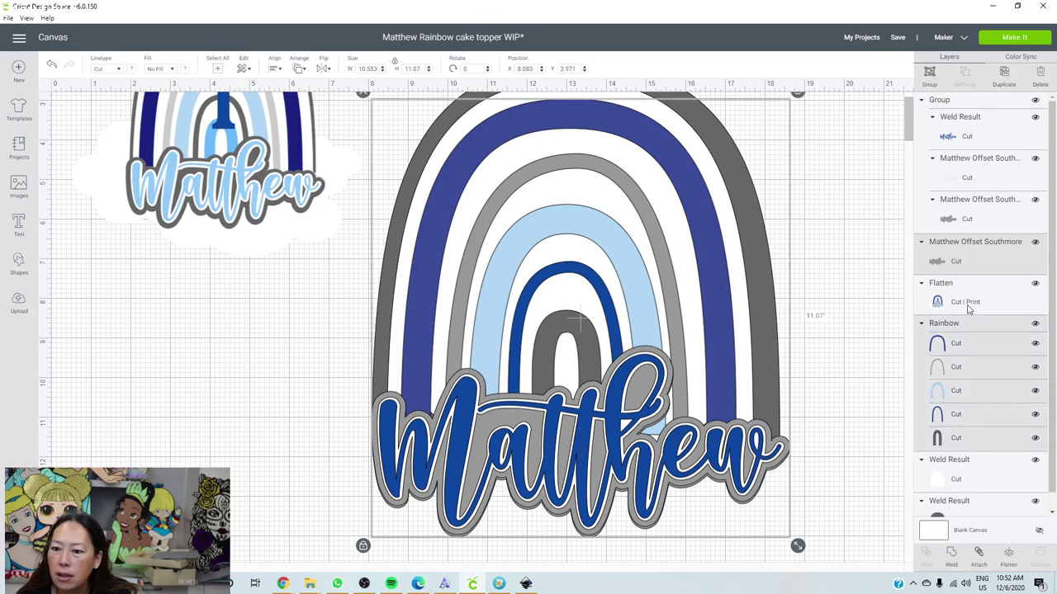
{"action": "left_click", "coordinate": [876, 337]}
{"action": "scroll", "coordinate": [1031, 349], "scroll_direction": "down", "scroll_amount": 1}
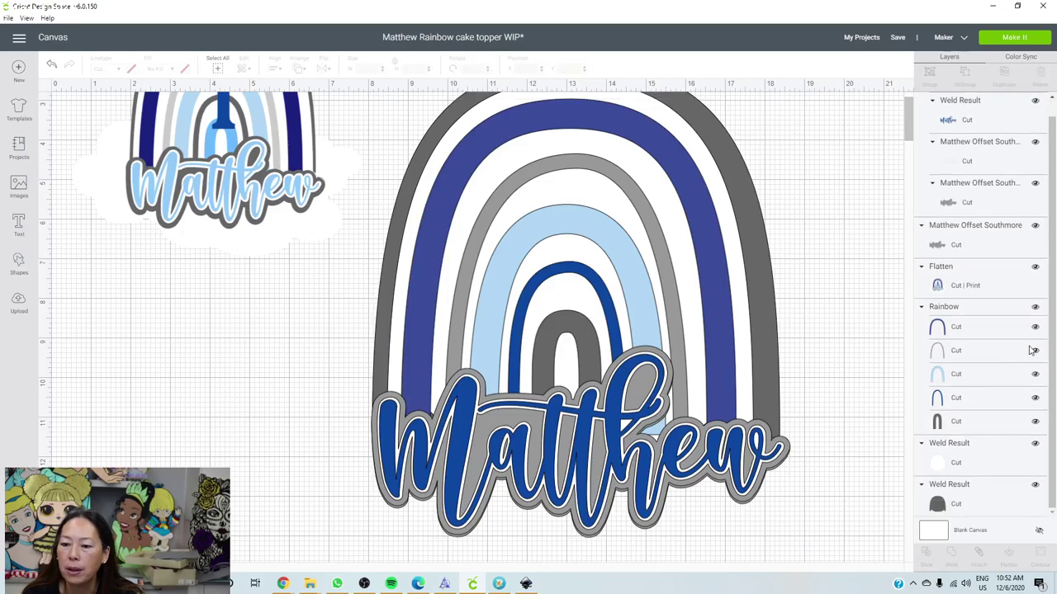
{"action": "left_click", "coordinate": [971, 504]}
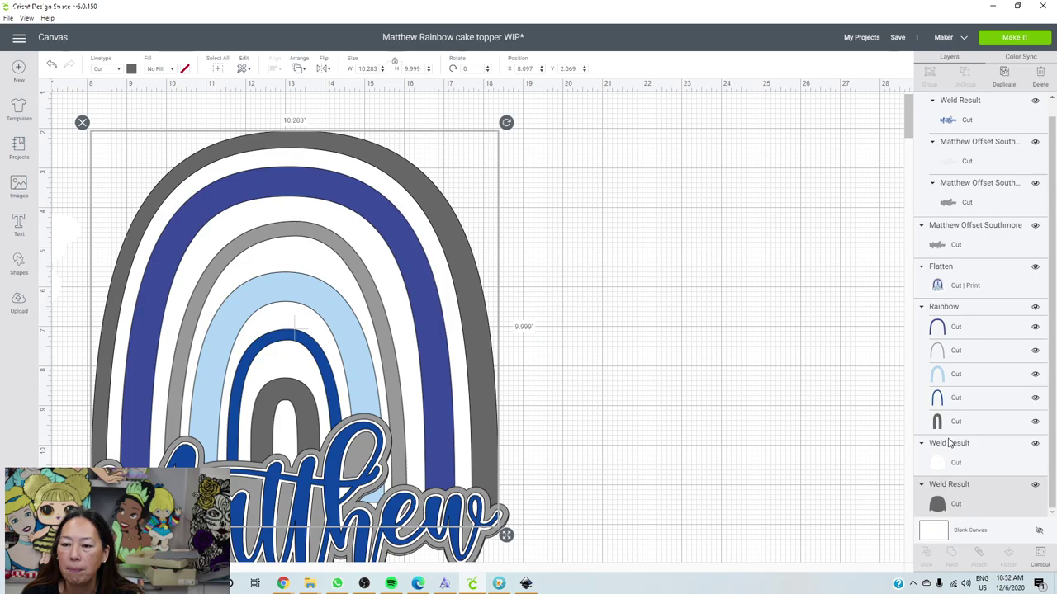
{"action": "left_click", "coordinate": [954, 248]}
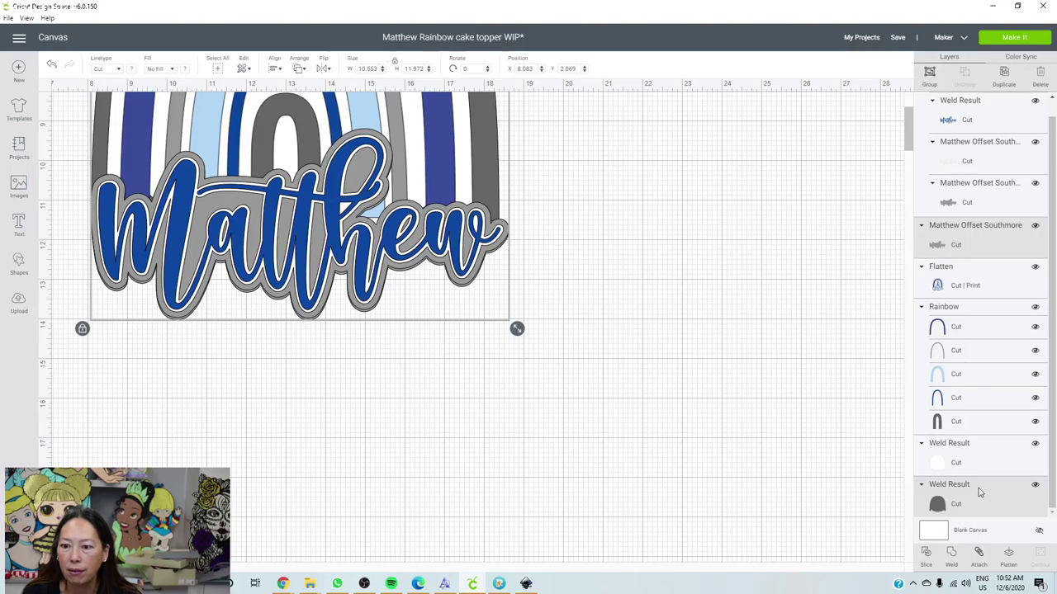
{"action": "left_click", "coordinate": [924, 545]}
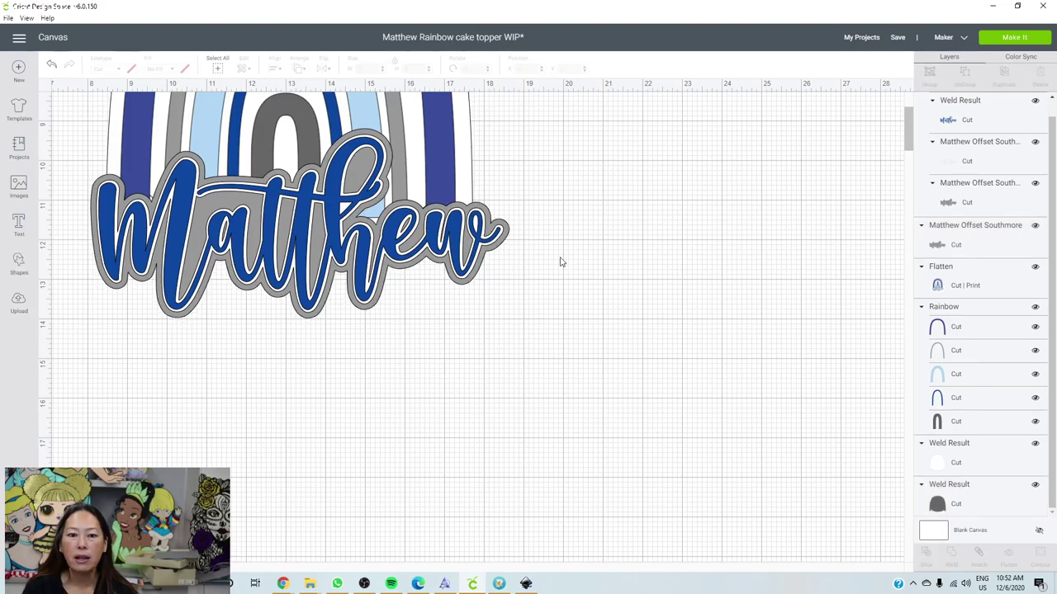
{"action": "key", "text": "ctrl+z"}
{"action": "scroll", "coordinate": [558, 261], "scroll_direction": "up", "scroll_amount": 3}
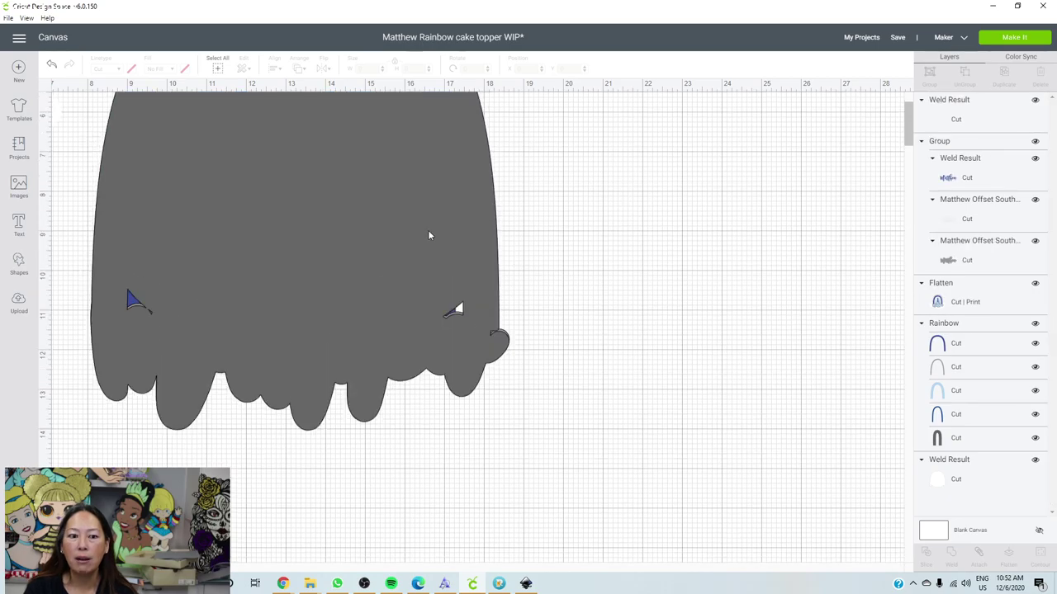
Move the welded backing clear of the rainbow and hide all its contours to fill the small inner gaps
{"action": "left_click_drag", "start_coordinate": [380, 228], "coordinate": [750, 329]}
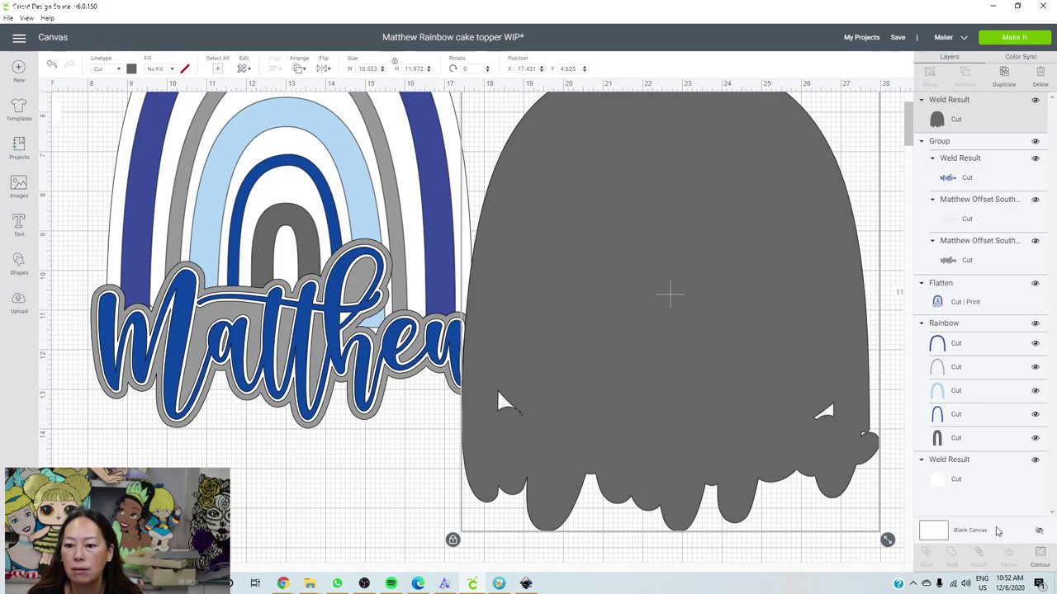
{"action": "left_click", "coordinate": [1040, 554]}
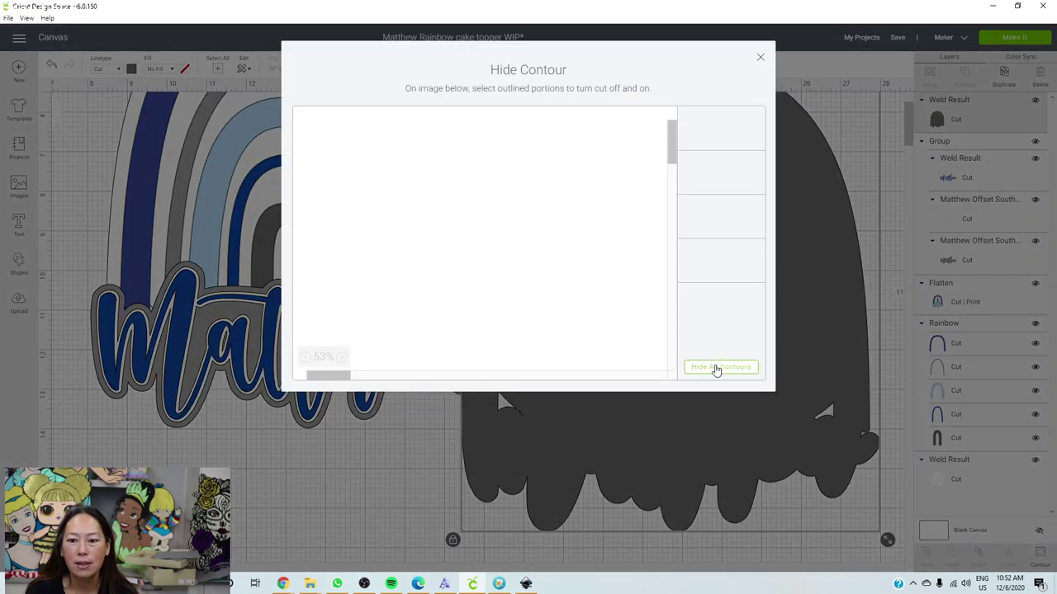
{"action": "left_click", "coordinate": [716, 368]}
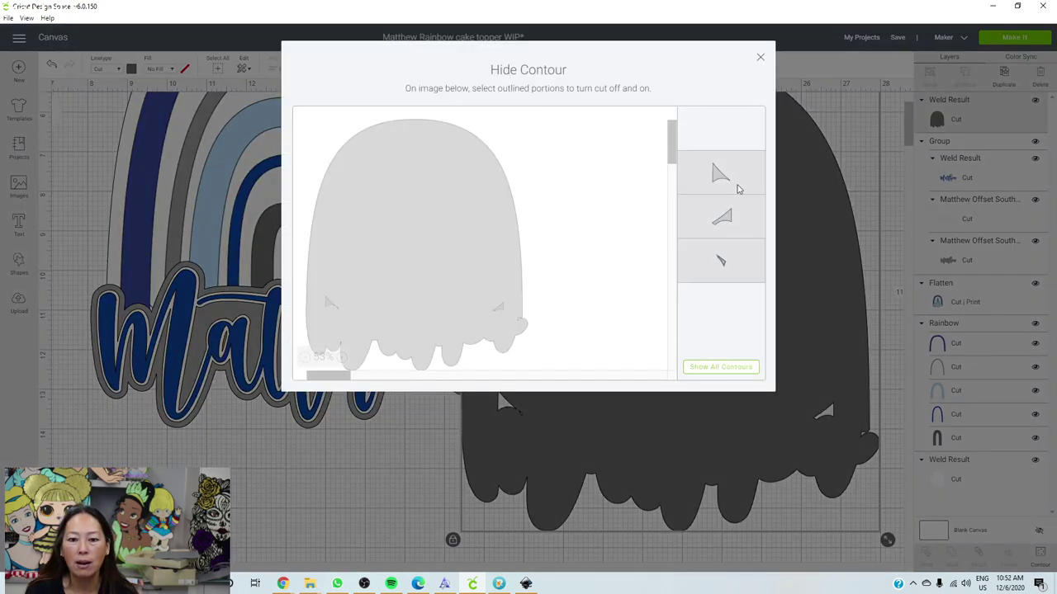
{"action": "left_click", "coordinate": [761, 56]}
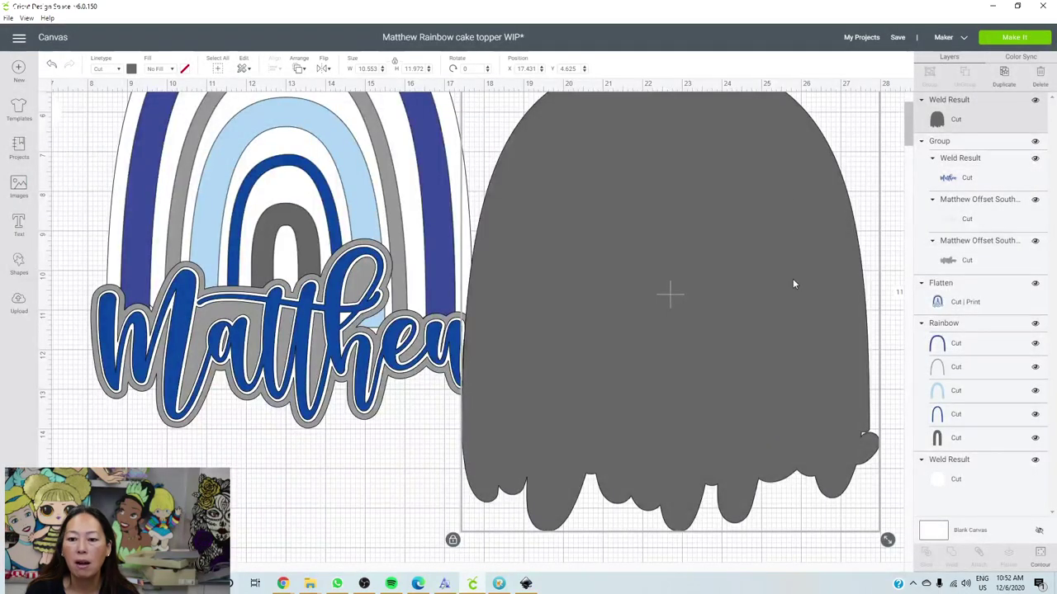
Send the filled dark grey backing to the back and position it behind the rainbow and name as an outer border
{"action": "scroll", "coordinate": [697, 258], "scroll_direction": "up", "scroll_amount": 3}
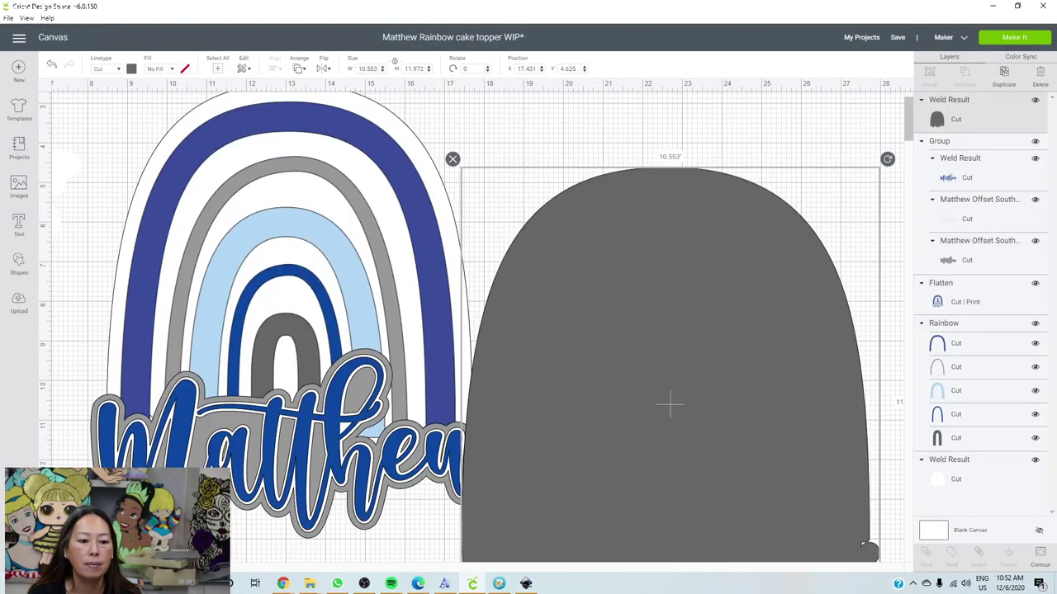
{"action": "scroll", "coordinate": [621, 384], "scroll_direction": "down", "scroll_amount": 1}
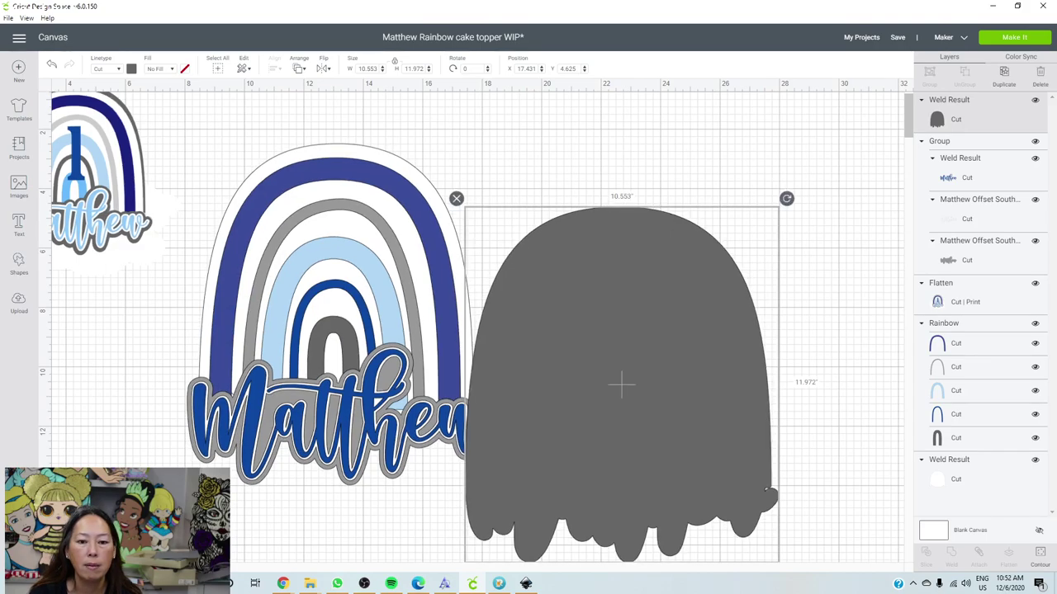
{"action": "left_click_drag", "start_coordinate": [658, 251], "coordinate": [668, 186]}
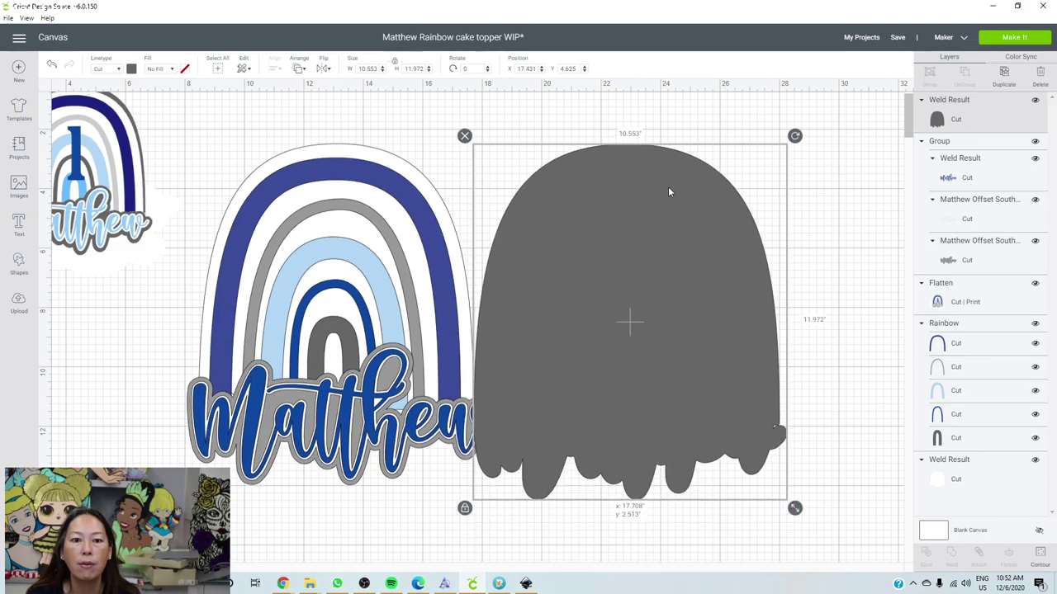
{"action": "left_click", "coordinate": [306, 74]}
{"action": "left_click", "coordinate": [322, 86]}
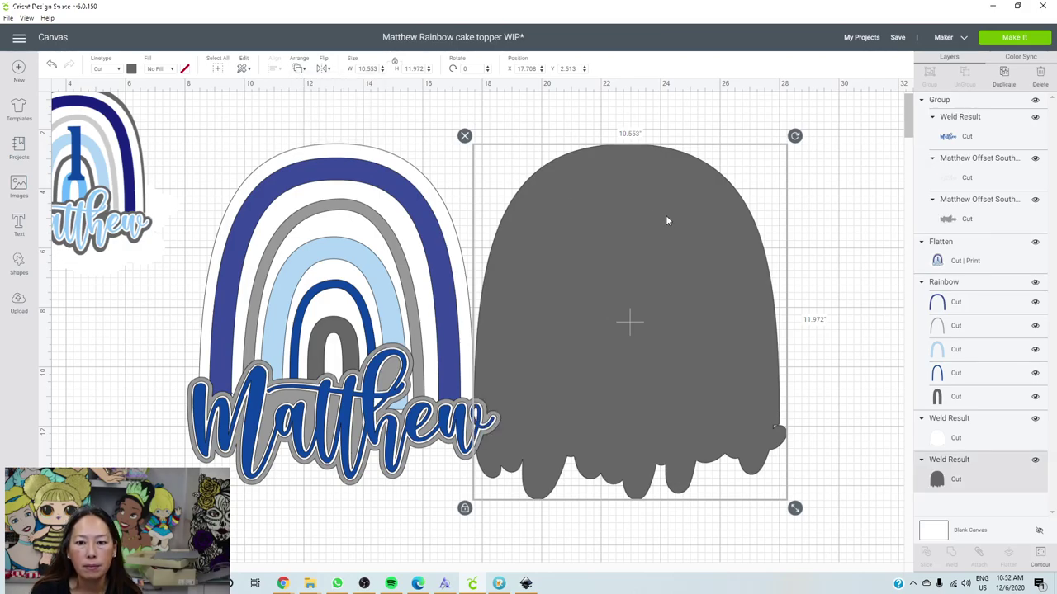
{"action": "left_click_drag", "start_coordinate": [683, 227], "coordinate": [397, 220]}
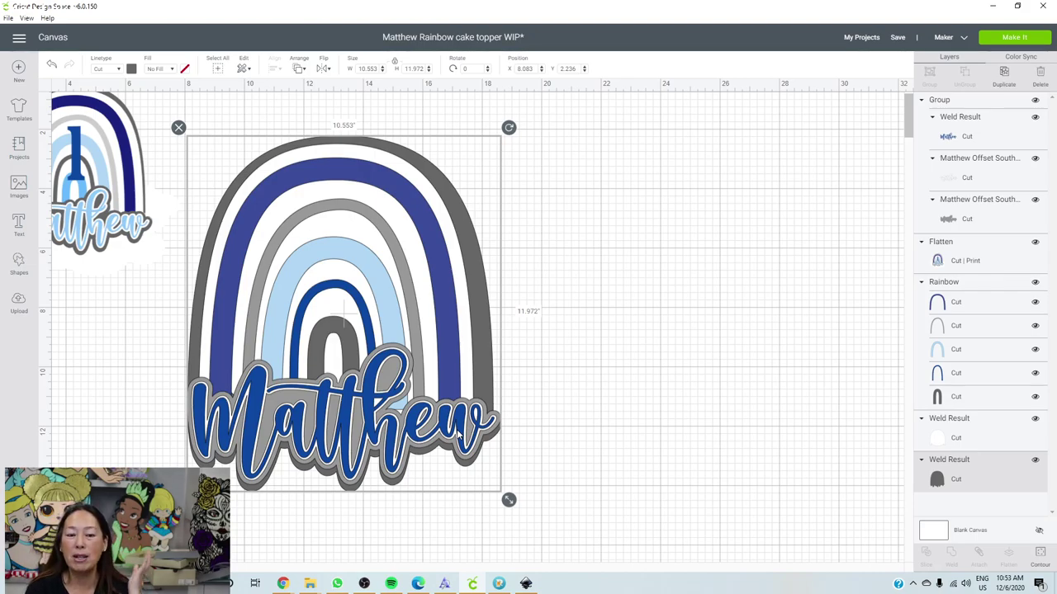
Select all layers of the assembled topper together and move it farther right of the reference image to free canvas space
{"action": "left_click", "coordinate": [549, 543]}
{"action": "left_click_drag", "start_coordinate": [548, 542], "coordinate": [226, 357]}
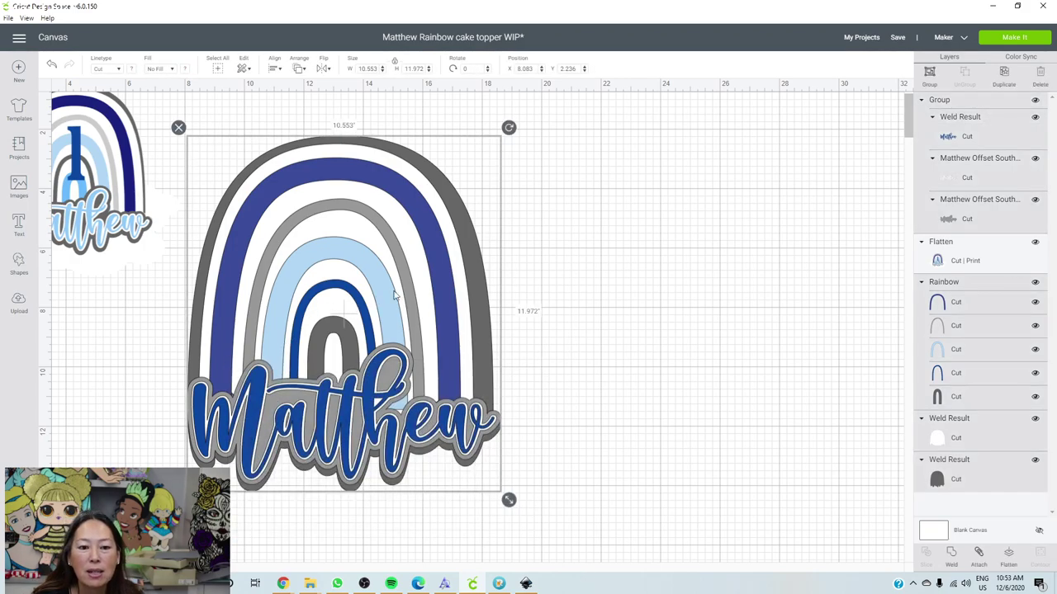
{"action": "left_click_drag", "start_coordinate": [339, 334], "coordinate": [481, 312]}
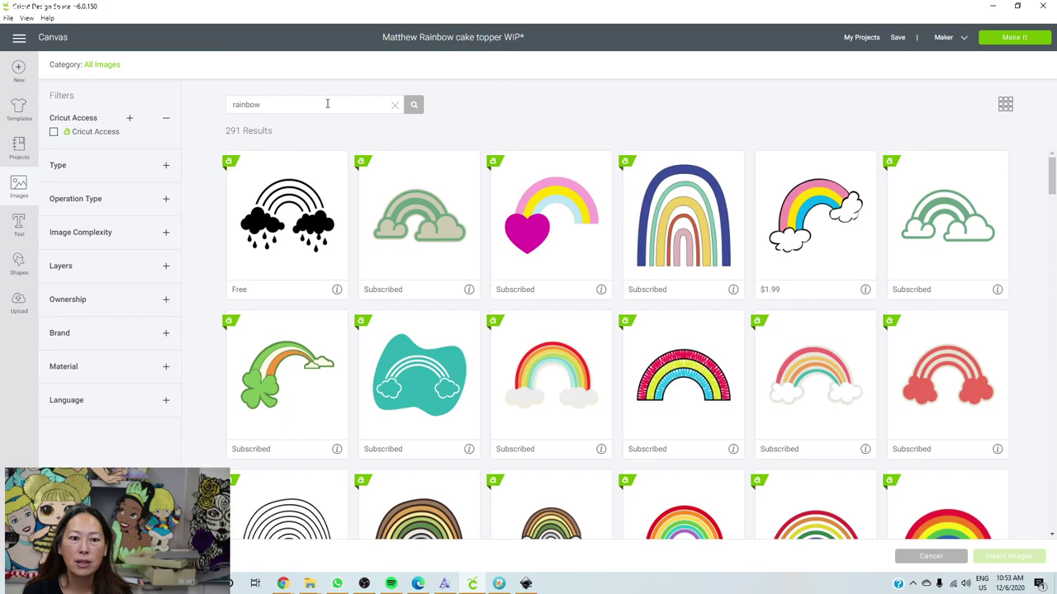
Search the image library for "clouds" in place of the previous rainbow search
{"action": "left_click", "coordinate": [326, 104]}
{"action": "key", "text": "ctrl+a"}
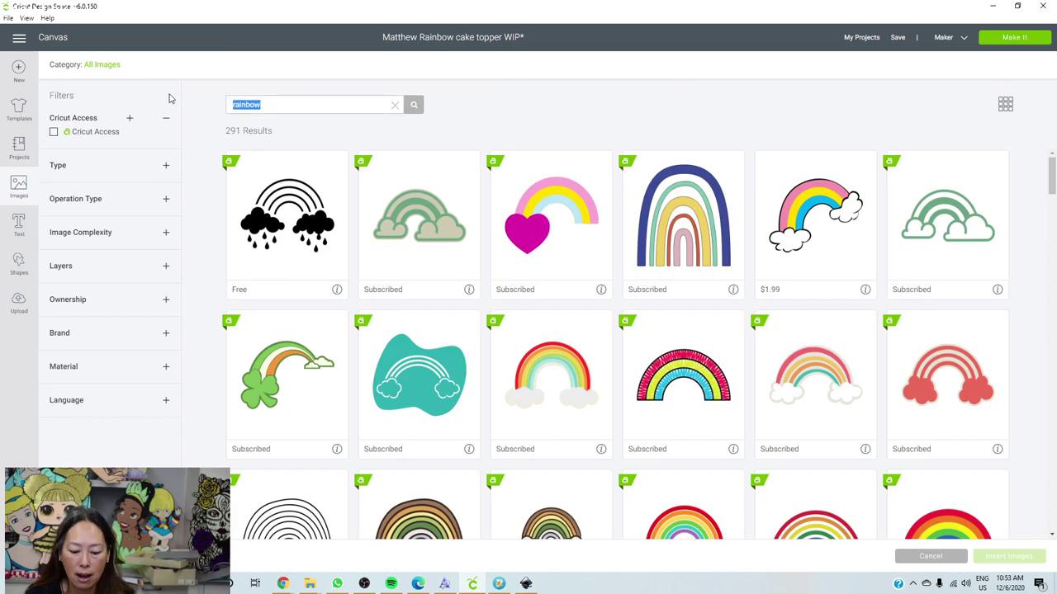
{"action": "type", "text": "clouds"}
{"action": "key", "text": "Return"}
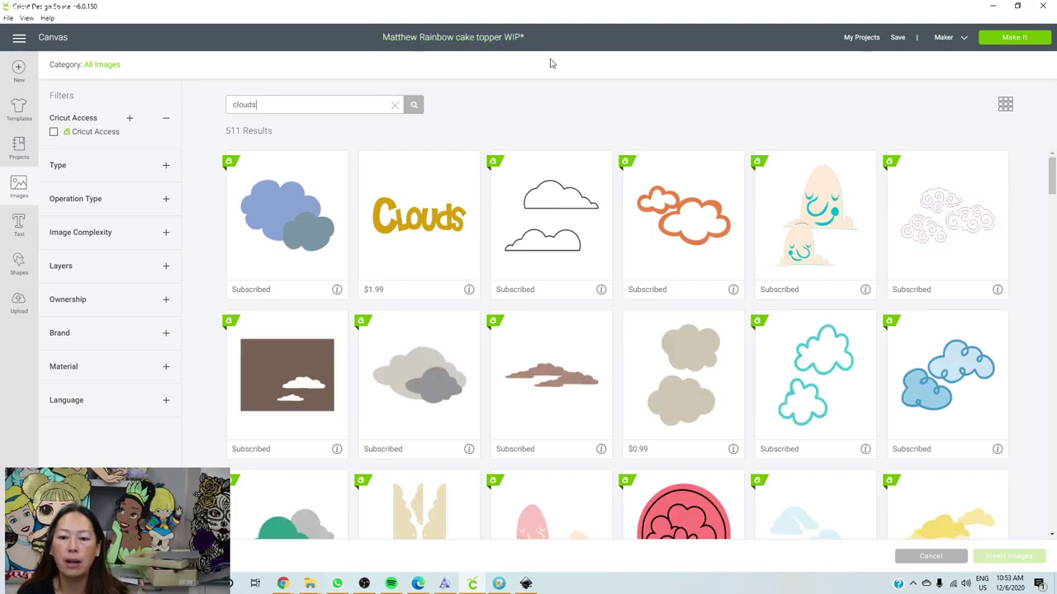
Insert three layered cloud images: the long teal cloud, the rounded teal cloud, and the pale blue cloud with darker edges
{"action": "scroll", "coordinate": [840, 279], "scroll_direction": "down", "scroll_amount": 1}
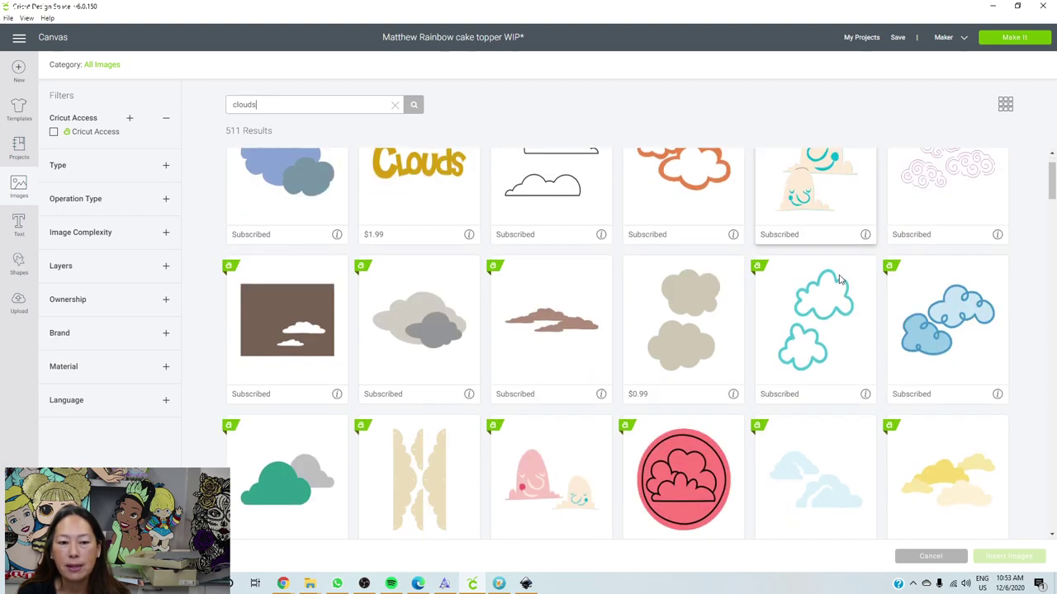
{"action": "scroll", "coordinate": [841, 279], "scroll_direction": "down", "scroll_amount": 2}
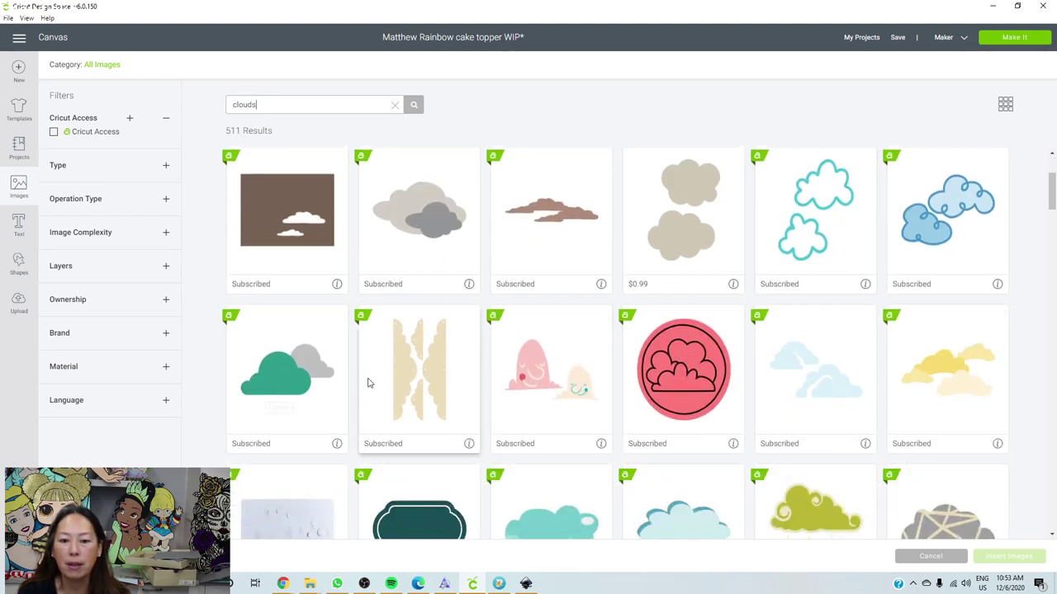
{"action": "scroll", "coordinate": [378, 377], "scroll_direction": "down", "scroll_amount": 4}
{"action": "scroll", "coordinate": [404, 366], "scroll_direction": "down", "scroll_amount": 1}
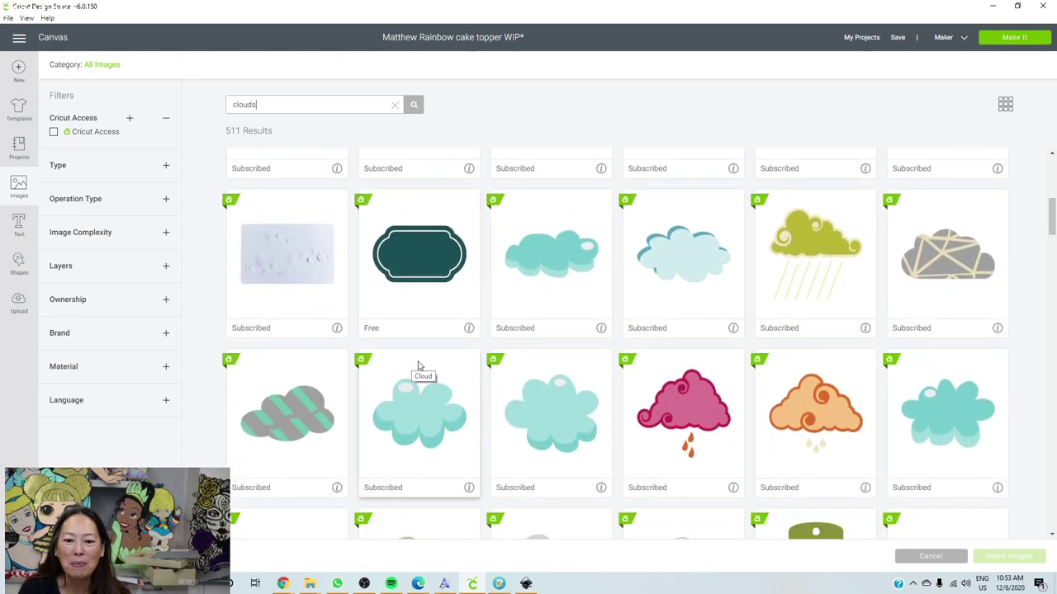
{"action": "left_click", "coordinate": [548, 282]}
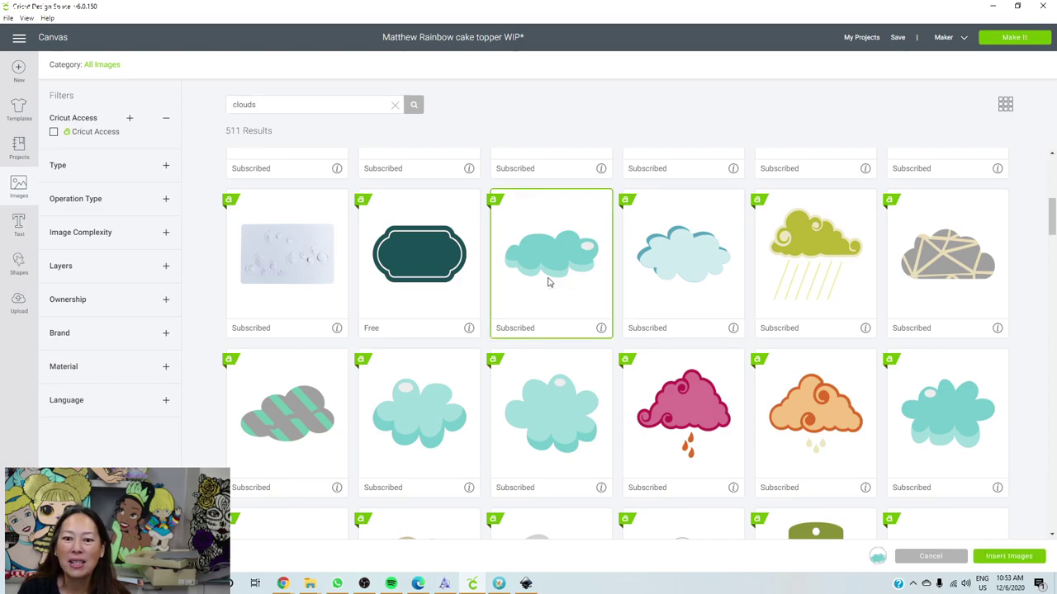
{"action": "left_click", "coordinate": [423, 436]}
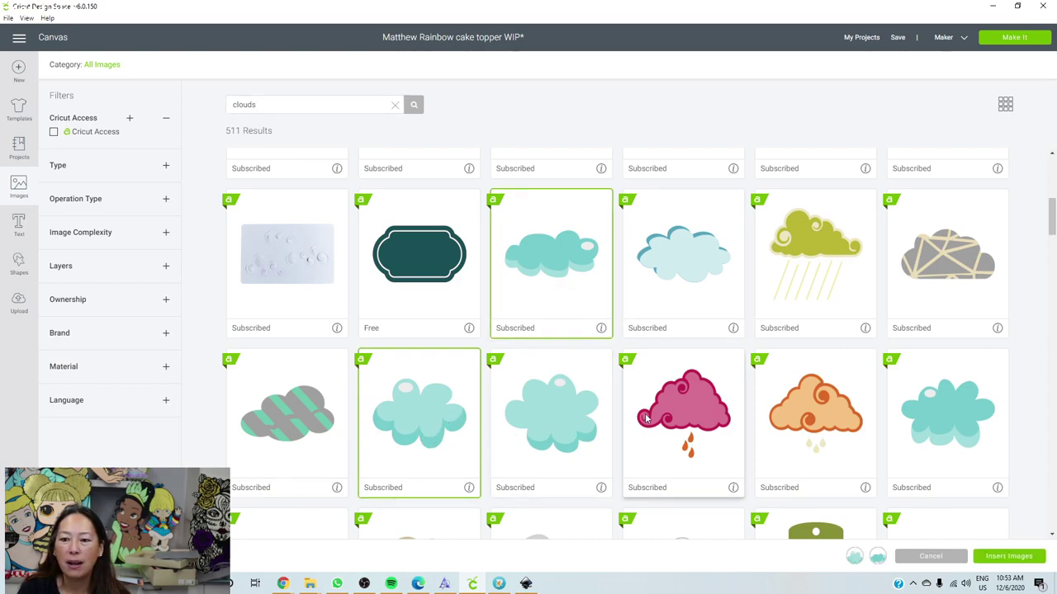
{"action": "scroll", "coordinate": [646, 419], "scroll_direction": "down", "scroll_amount": 1}
{"action": "left_click", "coordinate": [684, 233]}
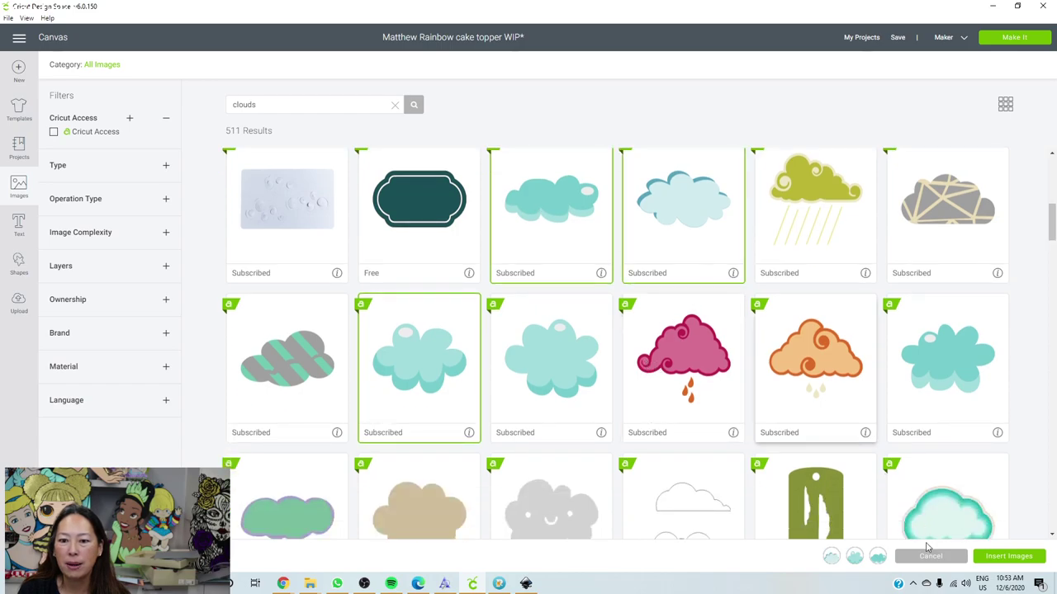
{"action": "left_click", "coordinate": [1008, 556]}
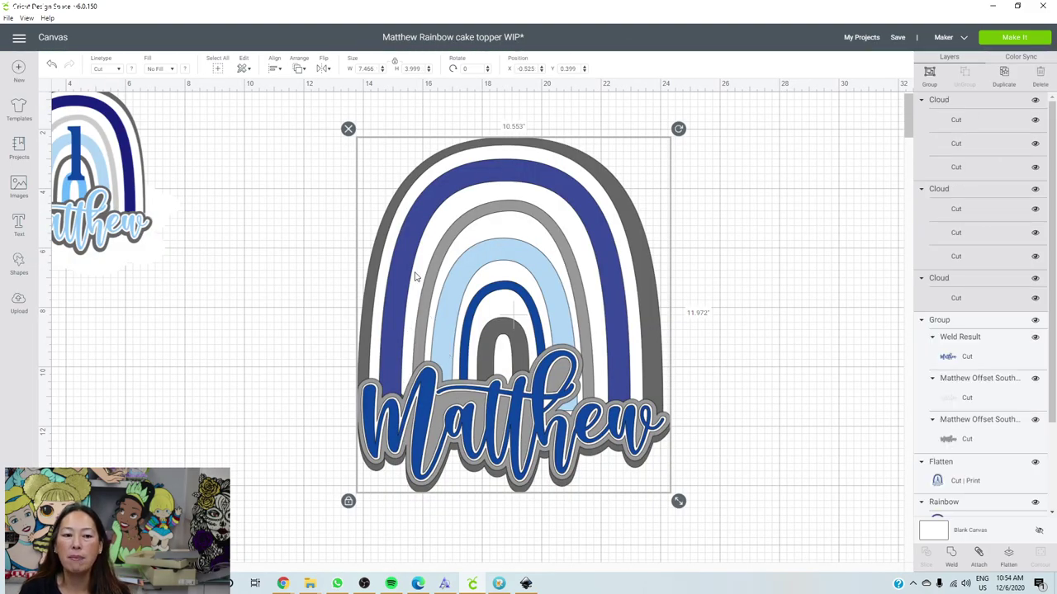
Move the inserted clouds onto the empty canvas beside the topper and separate the long teal cloud from the other two
{"action": "left_click_drag", "start_coordinate": [89, 139], "coordinate": [235, 402]}
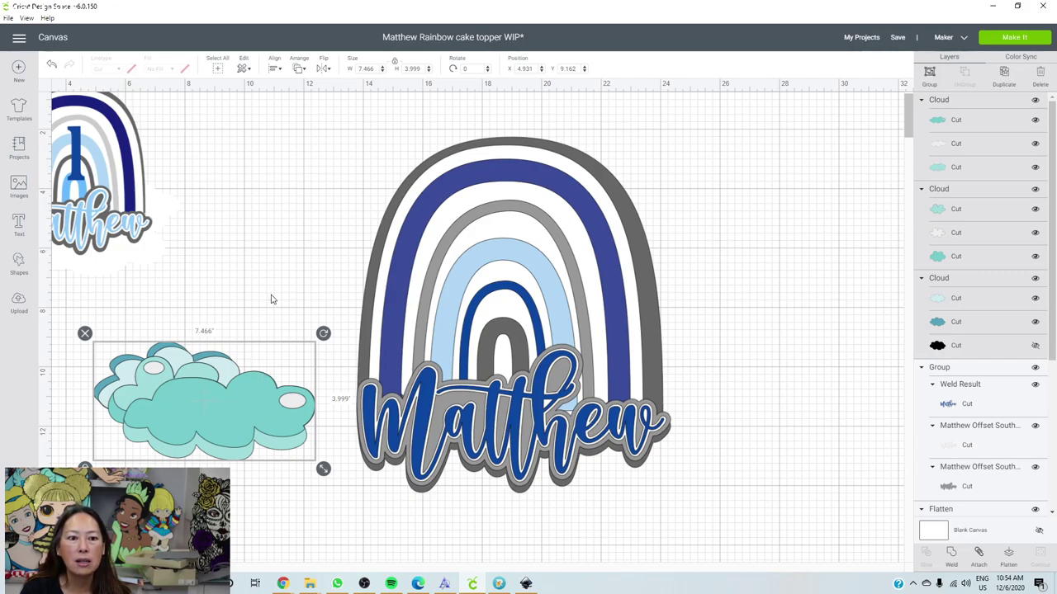
{"action": "left_click", "coordinate": [251, 341]}
{"action": "left_click_drag", "start_coordinate": [185, 398], "coordinate": [229, 259]}
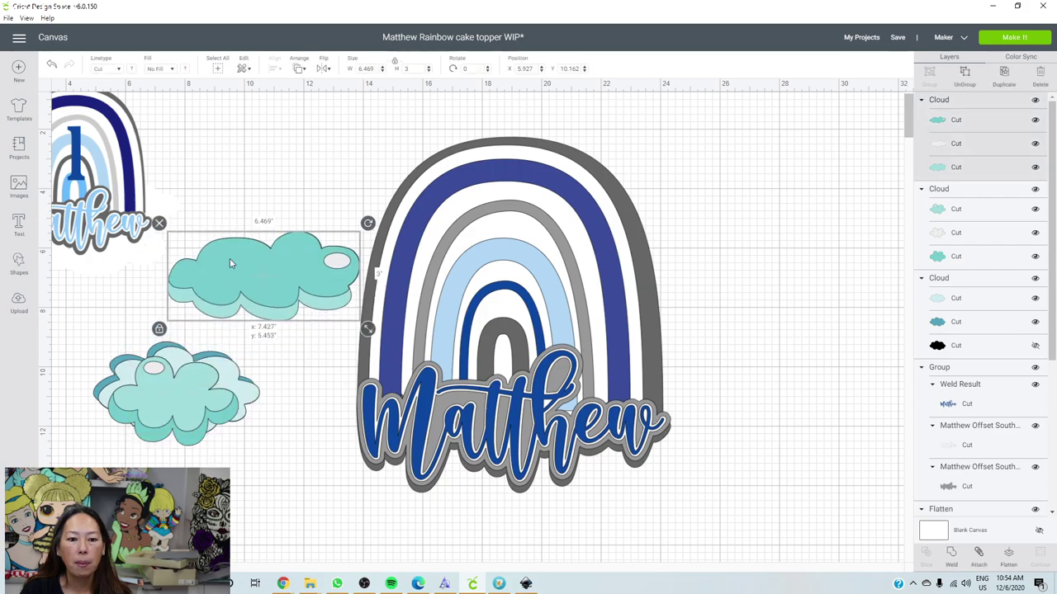
Ungroup all three cloud images into individual layers and pull the long teal cloud's layers apart
{"action": "left_click", "coordinate": [965, 73]}
{"action": "left_click_drag", "start_coordinate": [267, 285], "coordinate": [171, 415]}
{"action": "left_click_drag", "start_coordinate": [236, 284], "coordinate": [180, 413]}
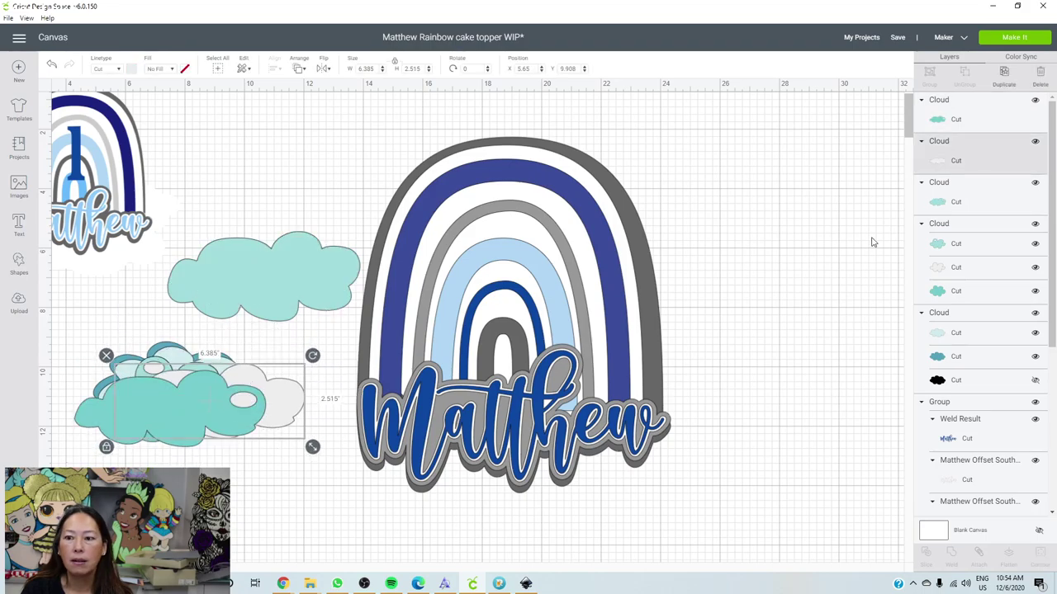
{"action": "left_click", "coordinate": [960, 225]}
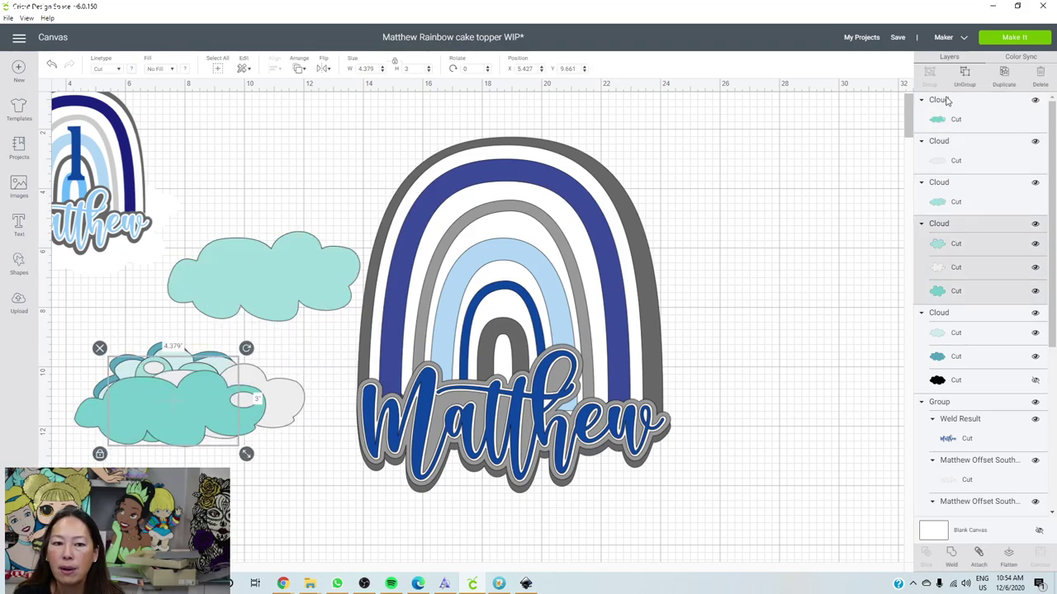
{"action": "left_click", "coordinate": [964, 74]}
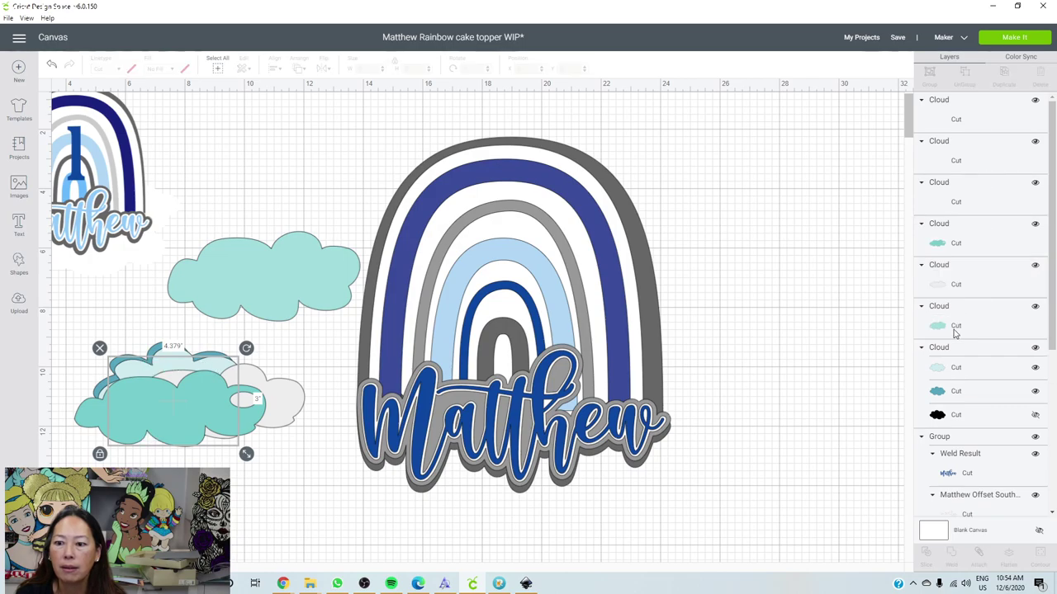
{"action": "left_click", "coordinate": [949, 351]}
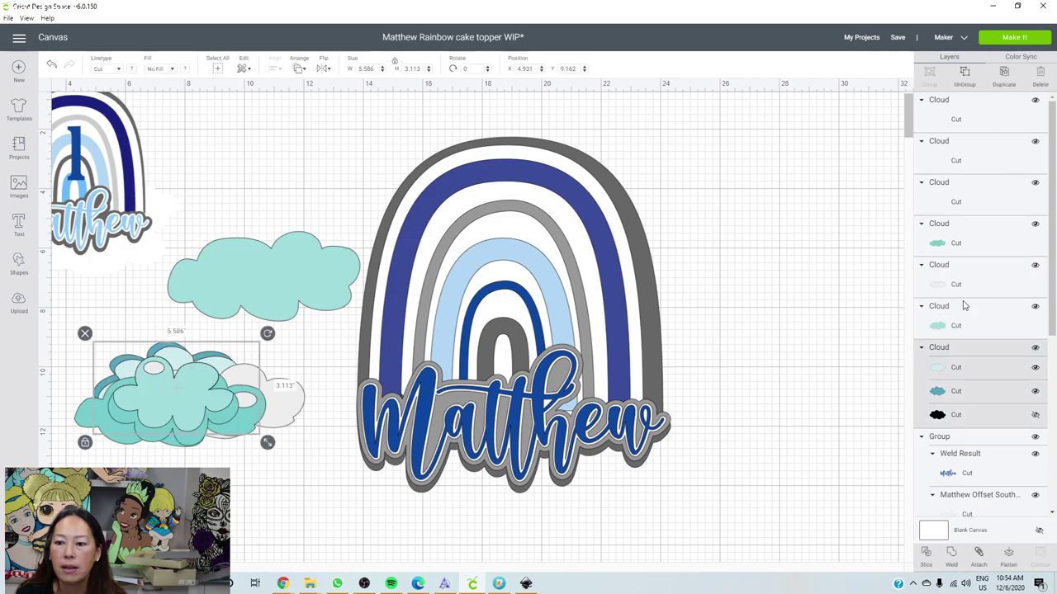
{"action": "left_click", "coordinate": [964, 74]}
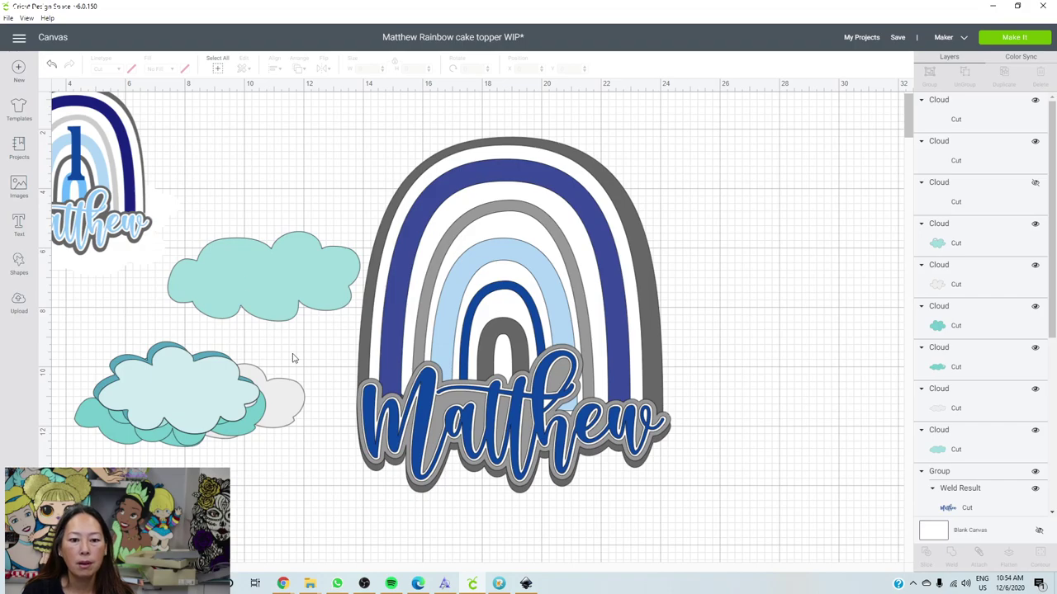
Place the light teal long layer, the pale blue layer and the light grey long layer across the base of the name
{"action": "left_click_drag", "start_coordinate": [330, 414], "coordinate": [349, 449]}
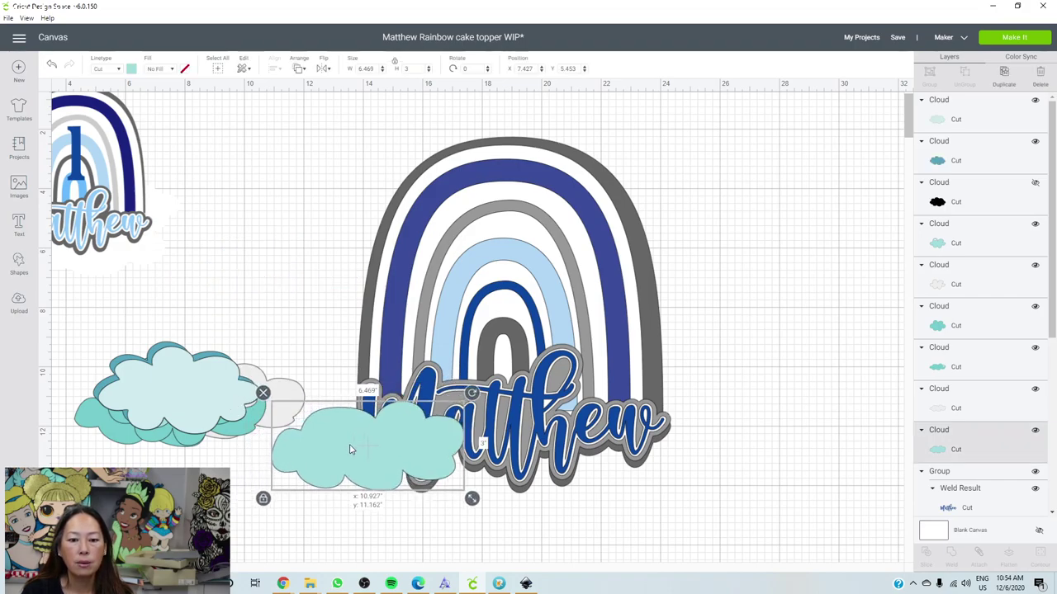
{"action": "left_click_drag", "start_coordinate": [190, 388], "coordinate": [486, 472]}
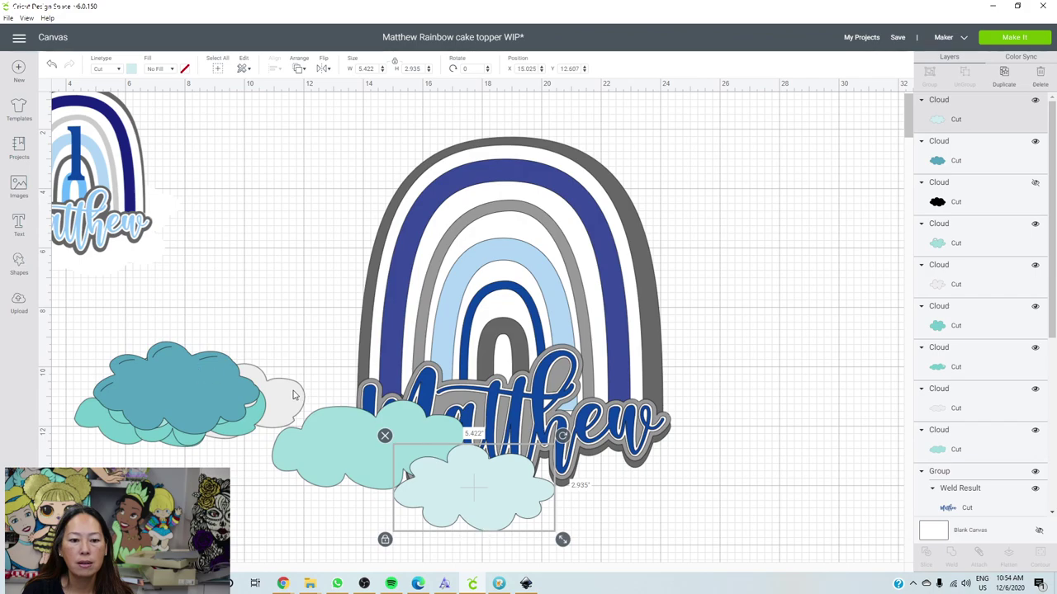
{"action": "left_click_drag", "start_coordinate": [302, 395], "coordinate": [652, 496]}
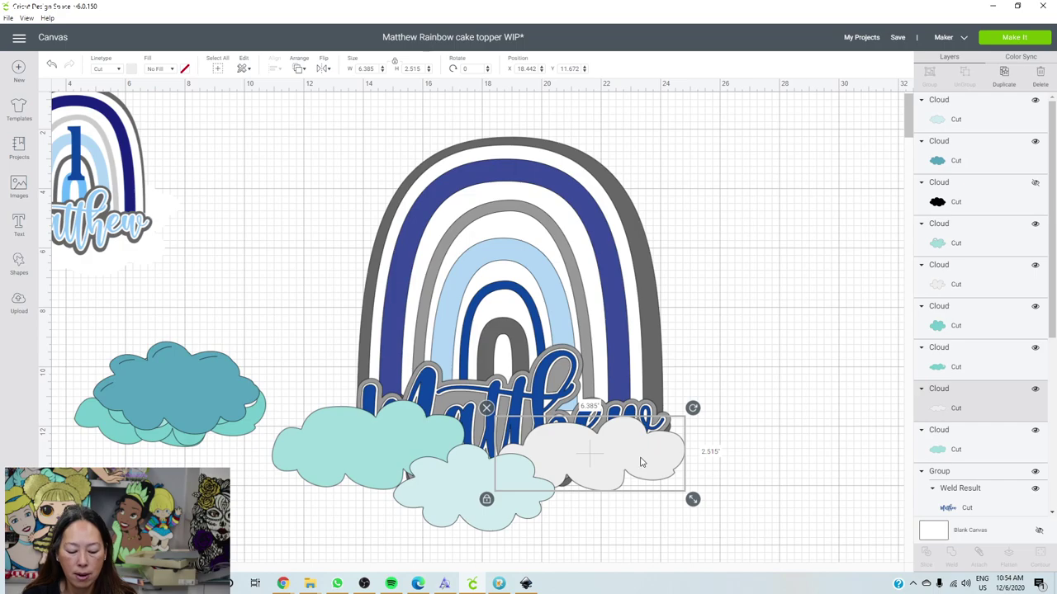
Enlarge the three placed cloud layers together to about 16.55 inches wide and shift them up over the name
{"action": "left_click", "coordinate": [447, 506], "text": "shift"}
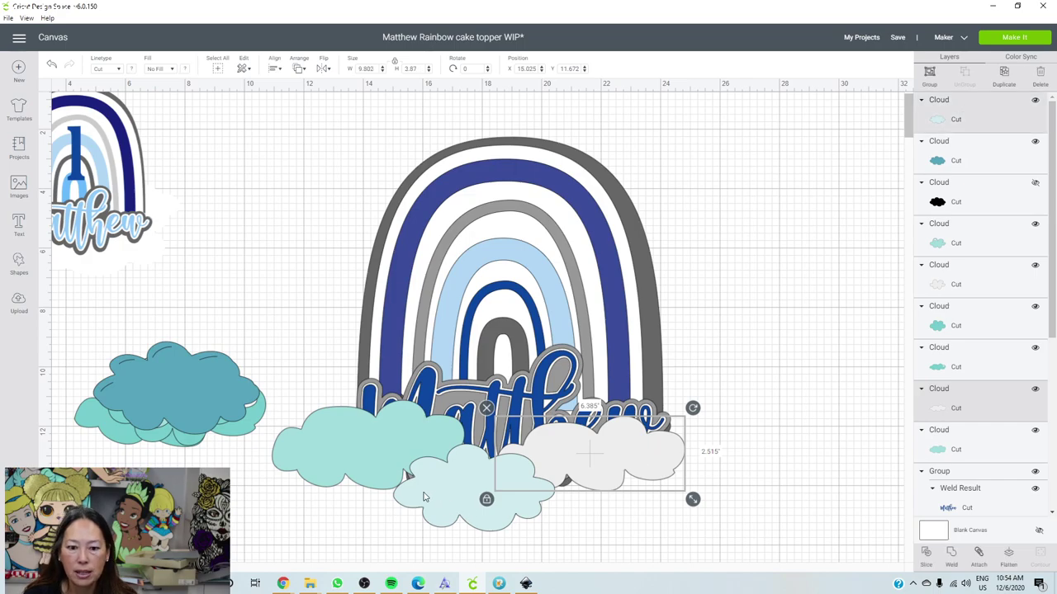
{"action": "left_click", "coordinate": [350, 460], "text": "shift"}
{"action": "scroll", "coordinate": [527, 450], "scroll_direction": "down", "scroll_amount": 3}
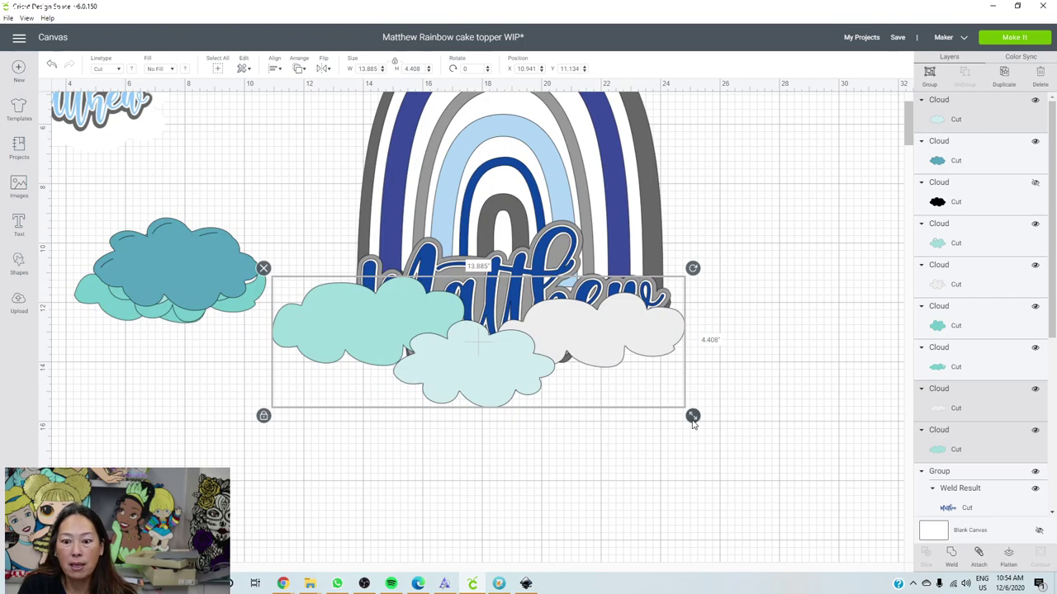
{"action": "left_click_drag", "start_coordinate": [694, 417], "coordinate": [728, 448]}
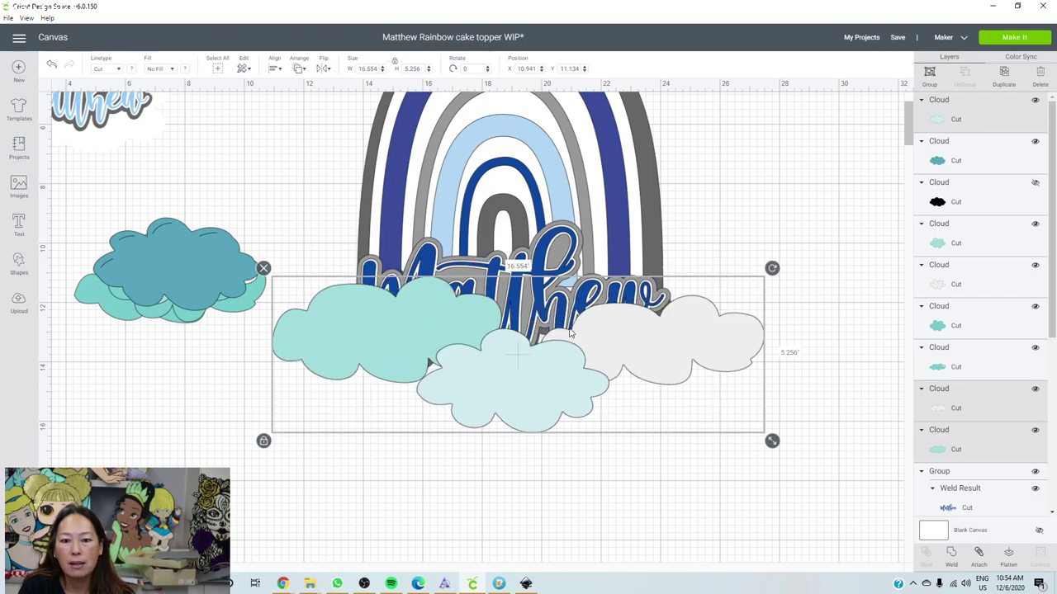
{"action": "left_click_drag", "start_coordinate": [555, 374], "coordinate": [535, 362]}
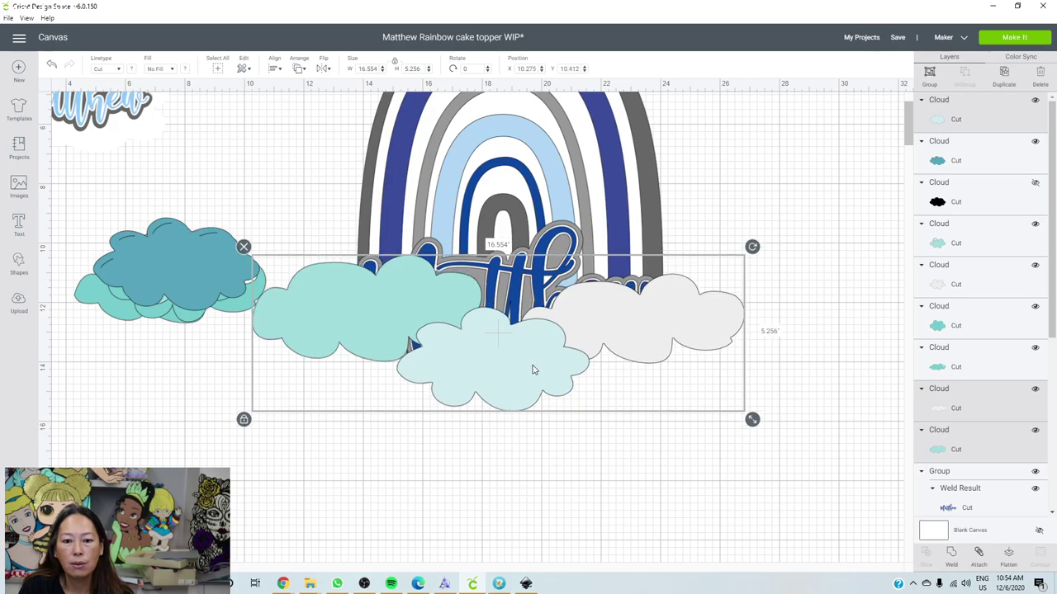
{"action": "left_click", "coordinate": [533, 487]}
Enlarge the pale blue centre cloud to about 7.56 inches wide, raise it, and bring the light grey cloud closer to the centre
{"action": "left_click", "coordinate": [489, 383]}
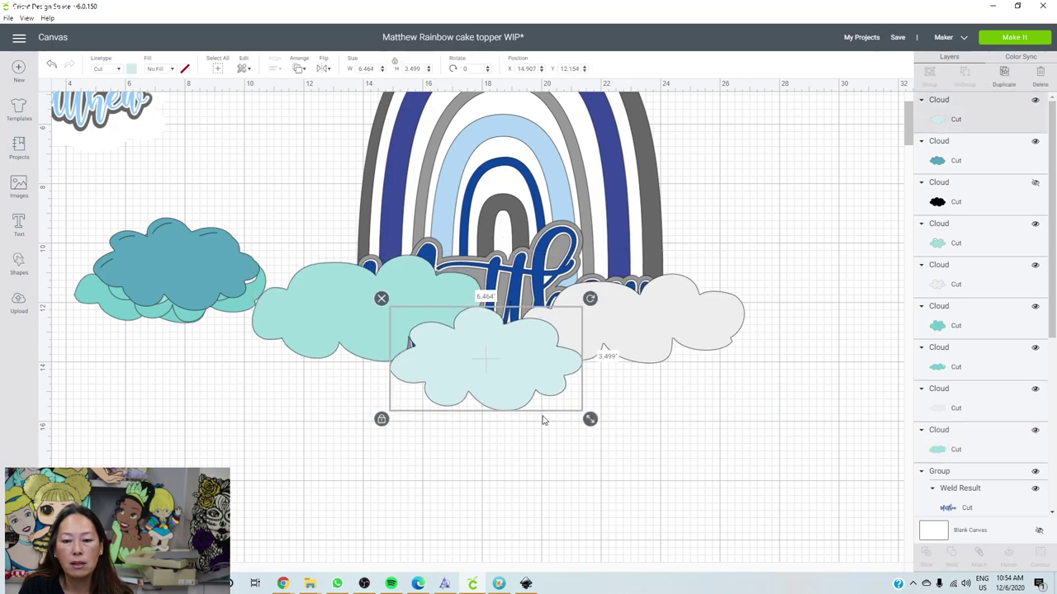
{"action": "left_click_drag", "start_coordinate": [589, 419], "coordinate": [619, 436]}
{"action": "left_click_drag", "start_coordinate": [542, 368], "coordinate": [530, 353]}
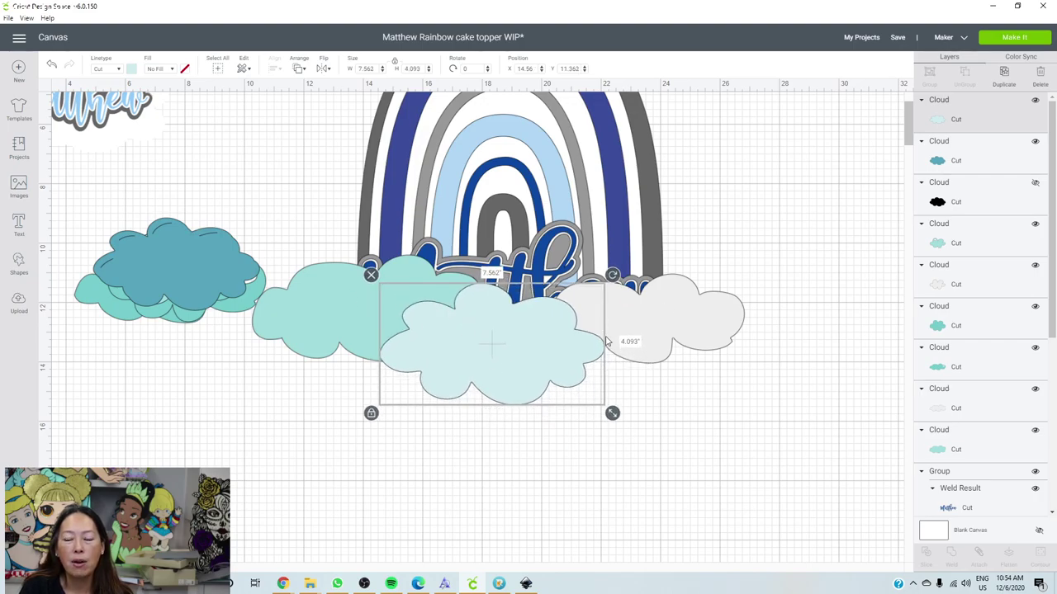
{"action": "left_click_drag", "start_coordinate": [647, 334], "coordinate": [628, 329]}
{"action": "left_click", "coordinate": [660, 455]}
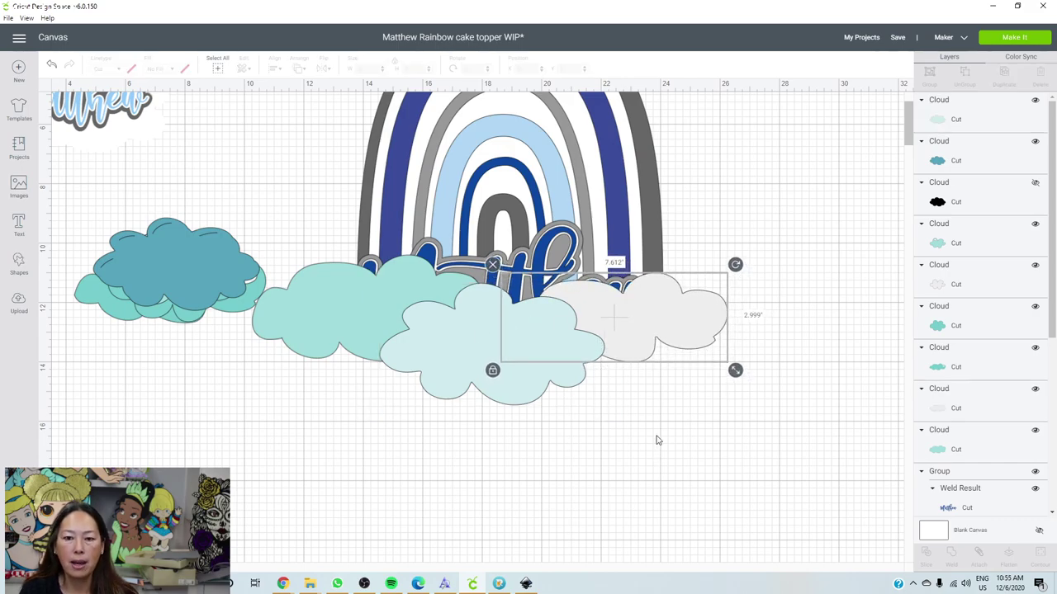
Recolour the light grey, pale blue and light teal clouds over the name to white
{"action": "left_click", "coordinate": [649, 332]}
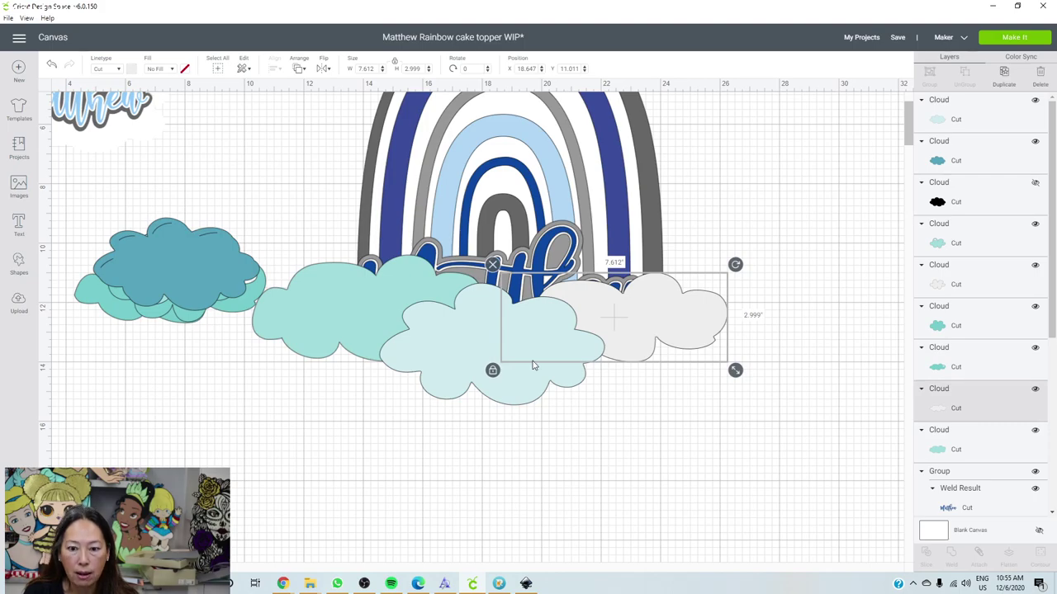
{"action": "left_click", "coordinate": [462, 357], "text": "shift"}
{"action": "left_click", "coordinate": [345, 304], "text": "shift"}
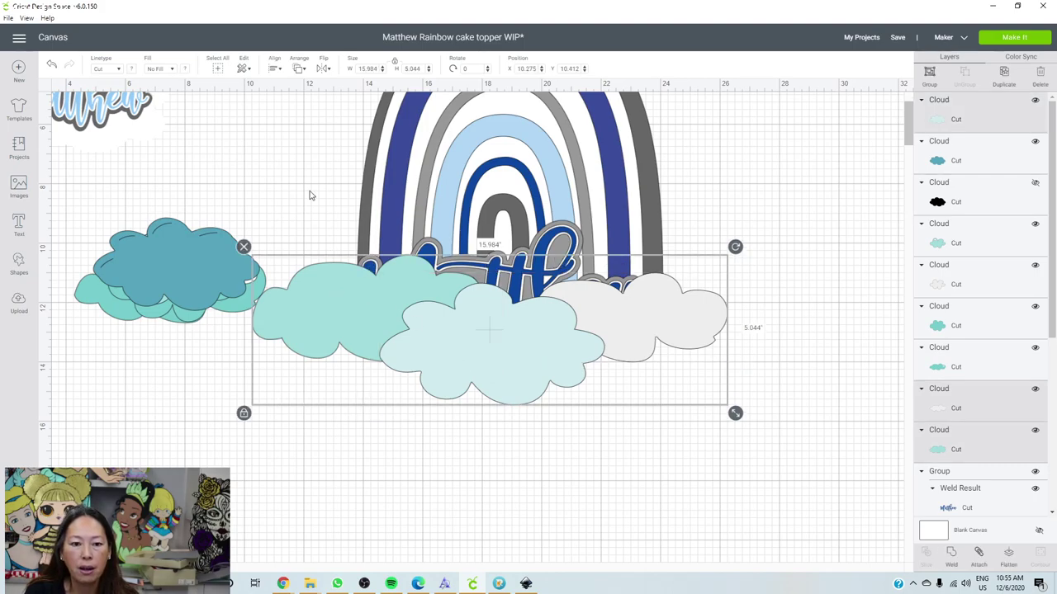
{"action": "left_click", "coordinate": [132, 71]}
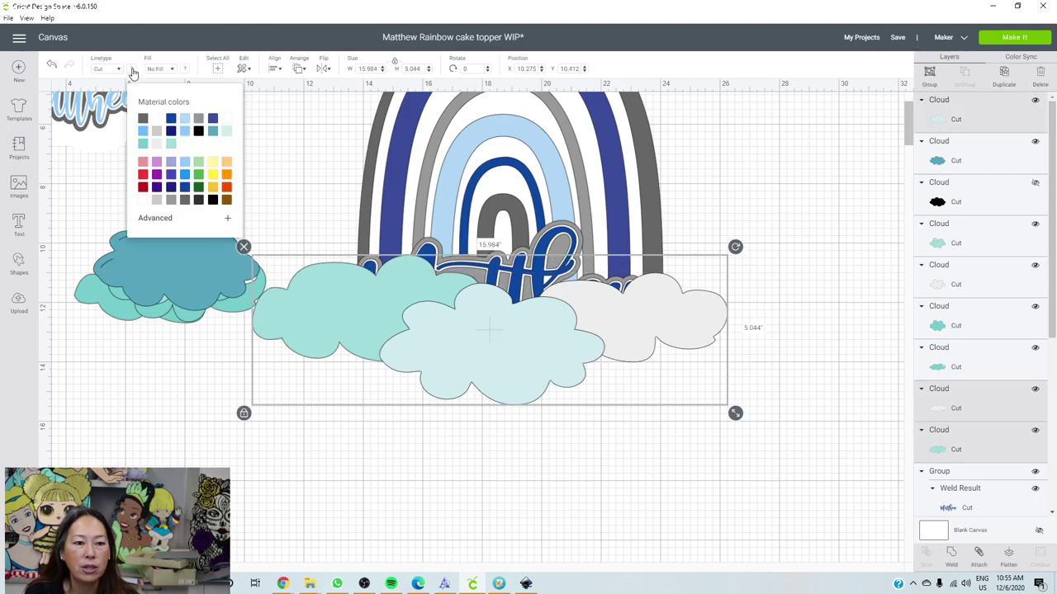
{"action": "left_click", "coordinate": [159, 122]}
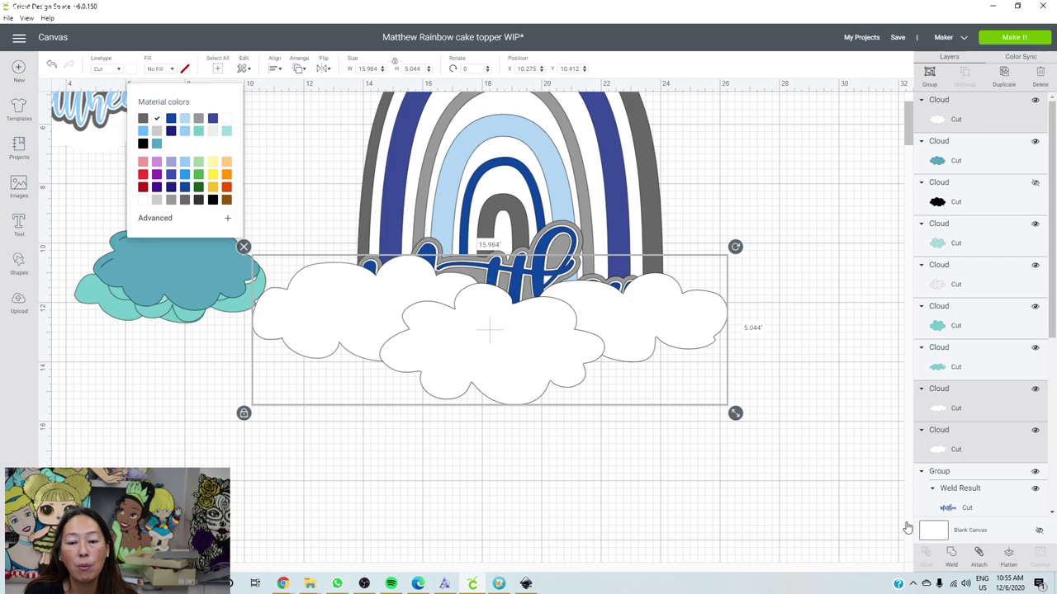
Try welding the three white clouds into one shape and undo the weld
{"action": "left_click", "coordinate": [747, 407]}
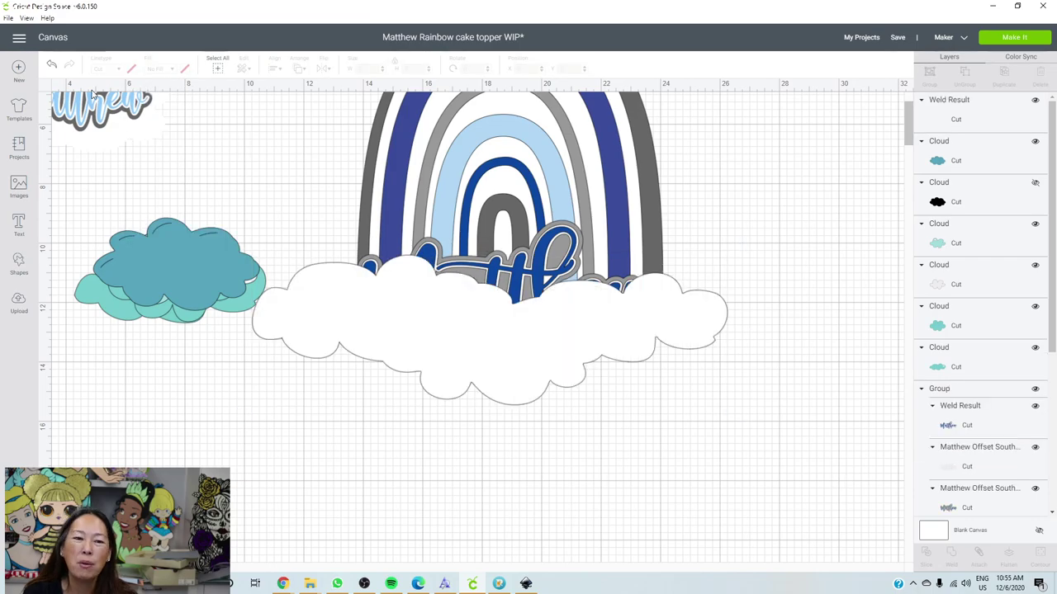
{"action": "left_click", "coordinate": [51, 68]}
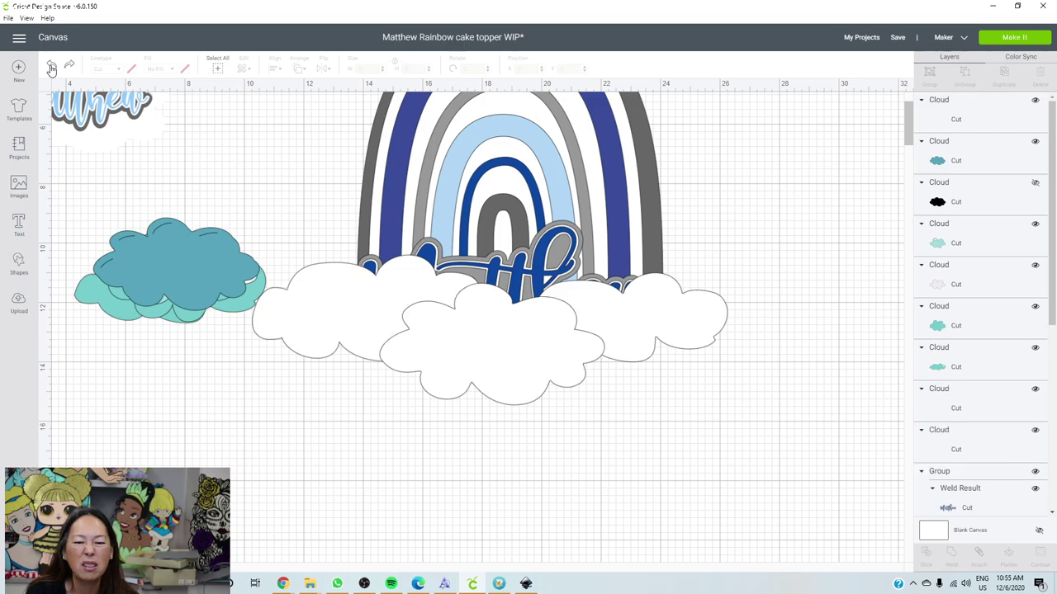
Send the three white clouds to the back, behind the name and rainbow
{"action": "left_click", "coordinate": [681, 335]}
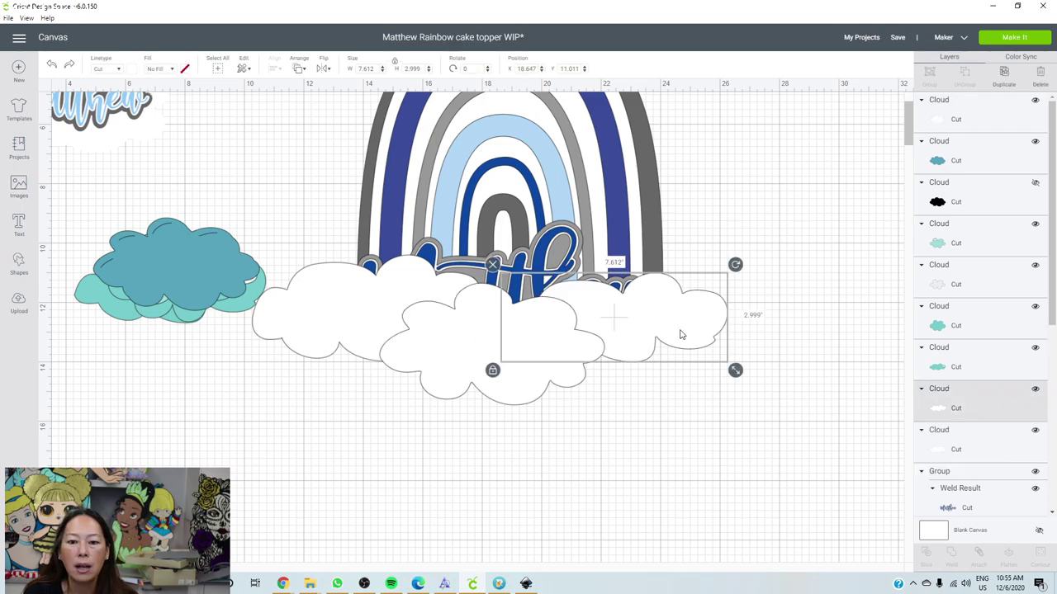
{"action": "left_click", "coordinate": [467, 351], "text": "shift"}
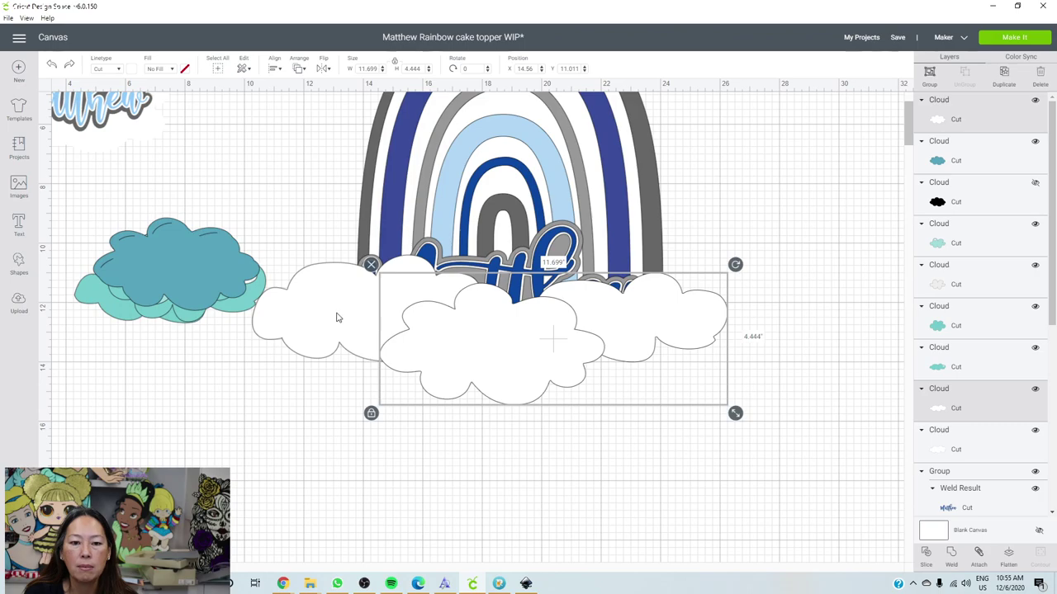
{"action": "left_click", "coordinate": [337, 317], "text": "shift"}
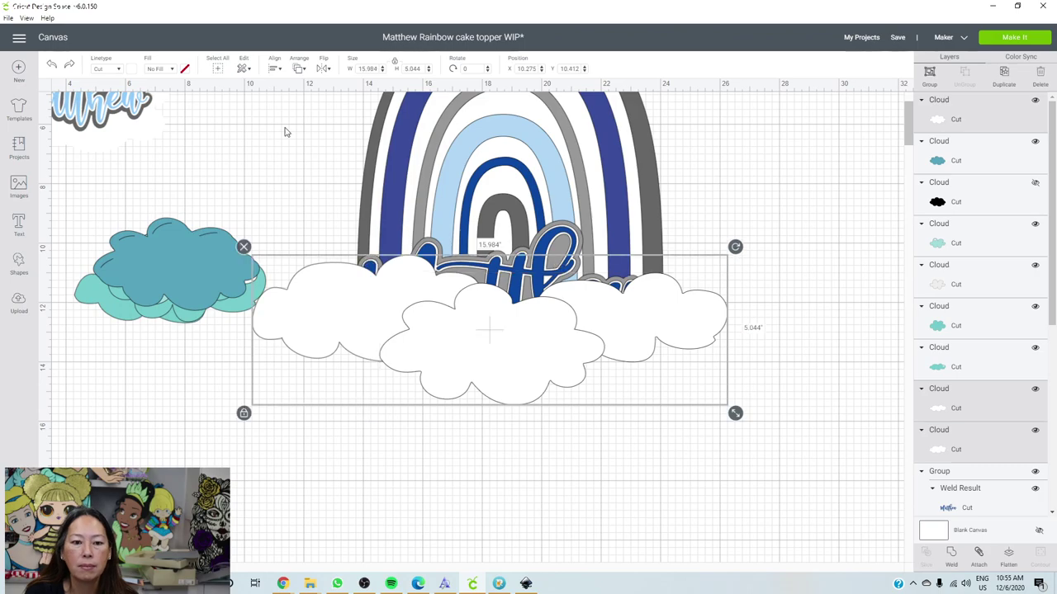
{"action": "left_click", "coordinate": [300, 76]}
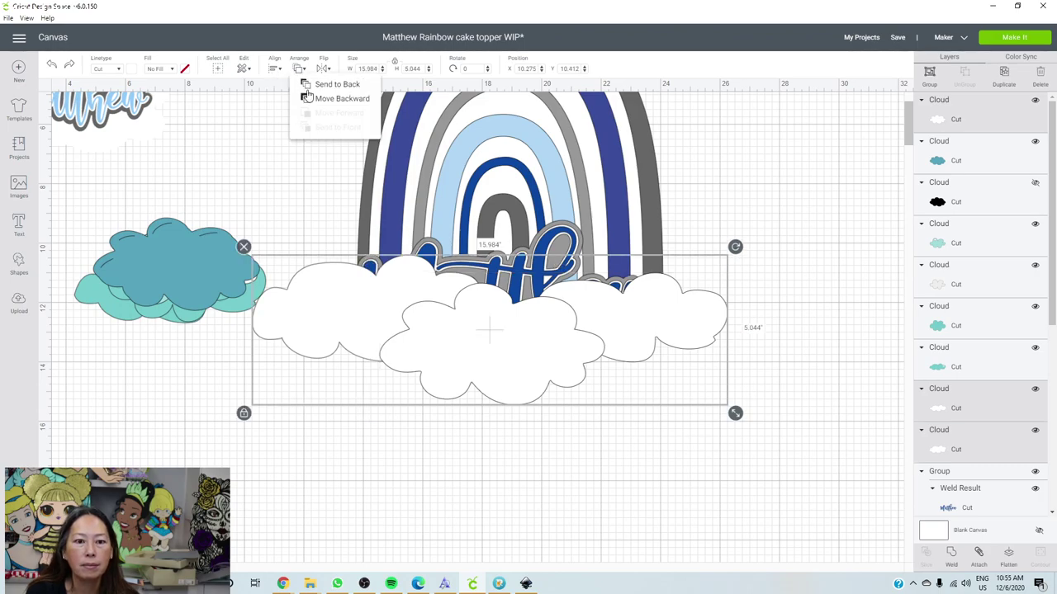
{"action": "left_click", "coordinate": [310, 89]}
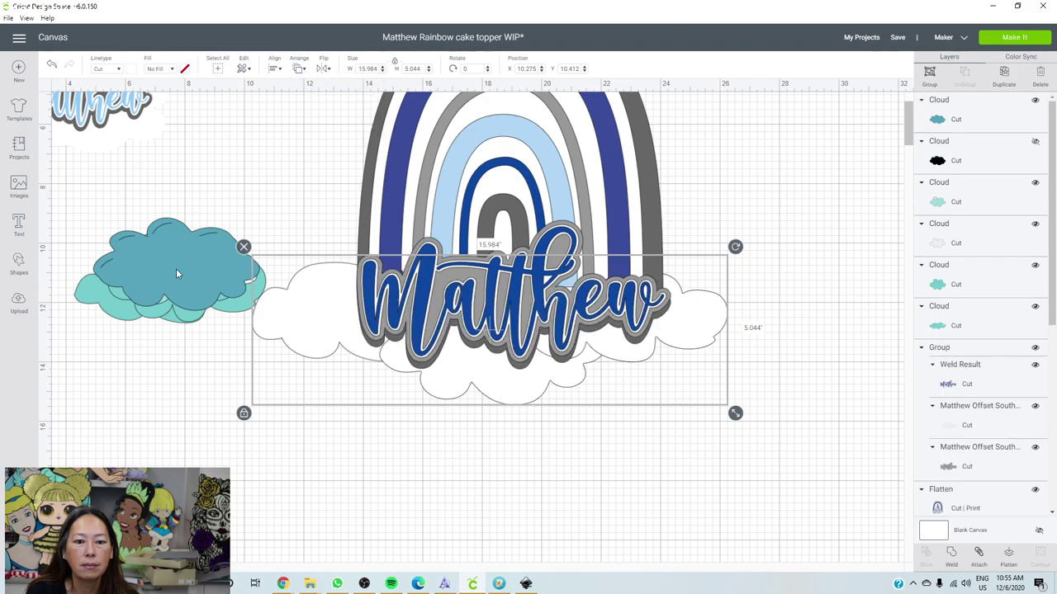
Delete the unused visible teal and grey cloud layers left beside the topper
{"action": "left_click", "coordinate": [75, 223]}
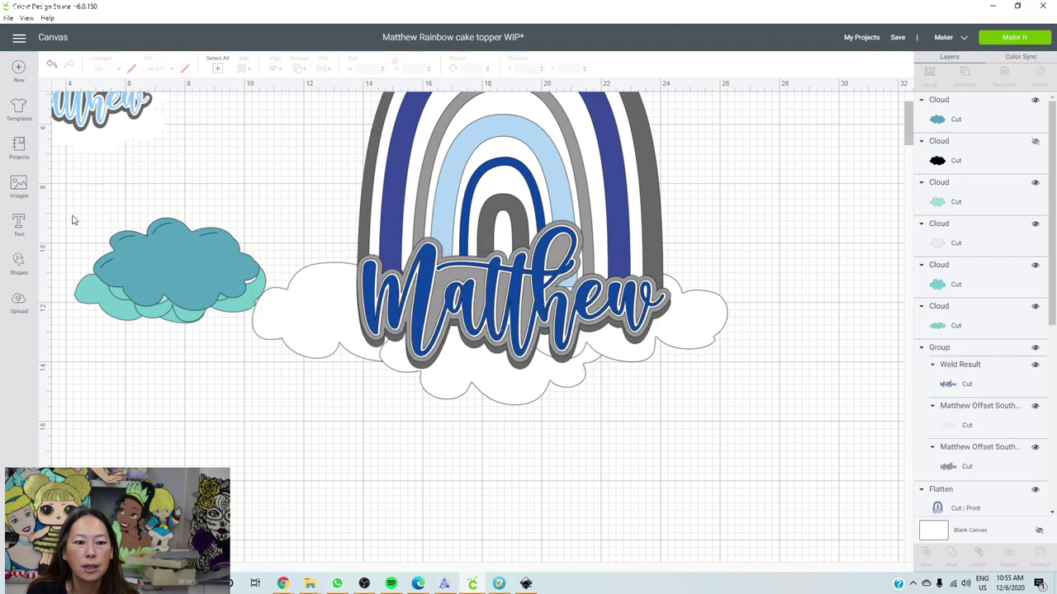
{"action": "left_click_drag", "start_coordinate": [72, 221], "coordinate": [150, 328]}
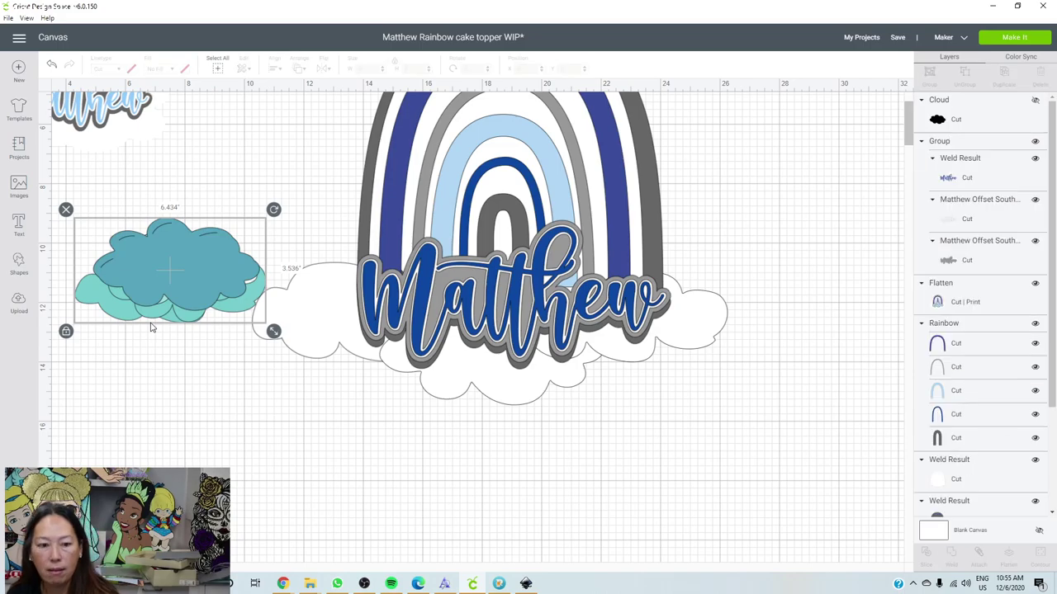
{"action": "key", "text": "Delete"}
Move the bottom cloud up, the left cloud inward and the right cloud up so all three sit closer behind the script name
{"action": "left_click", "coordinate": [497, 390]}
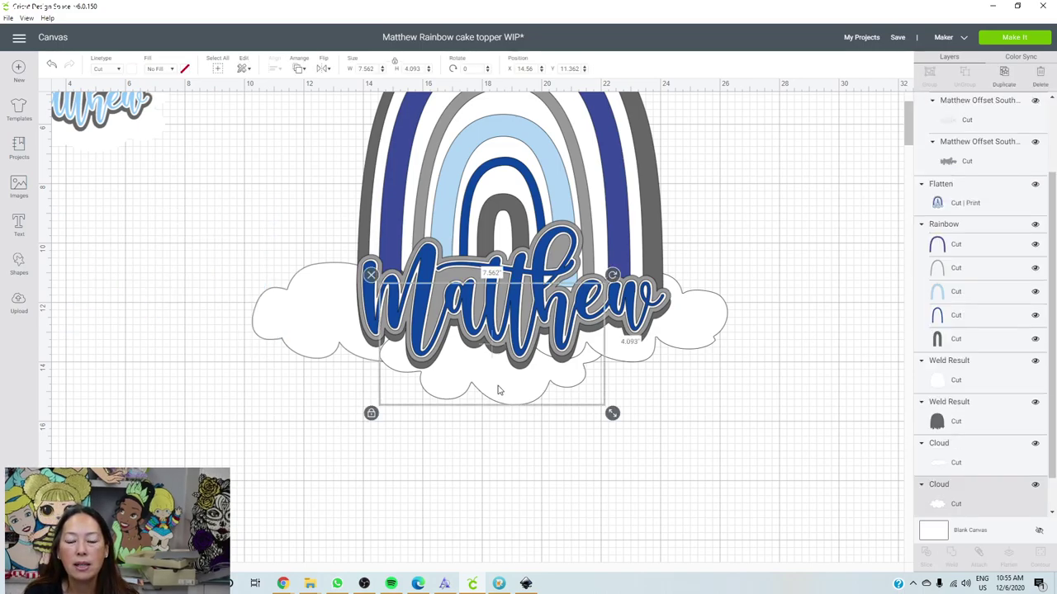
{"action": "left_click_drag", "start_coordinate": [497, 390], "coordinate": [498, 373]}
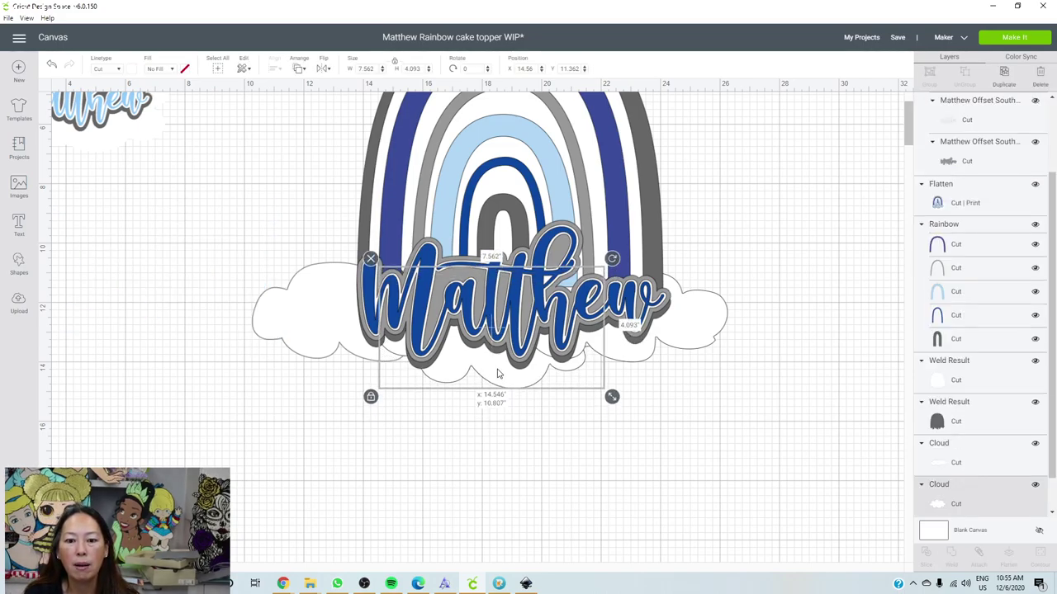
{"action": "left_click", "coordinate": [319, 306]}
{"action": "left_click_drag", "start_coordinate": [318, 306], "coordinate": [349, 318]}
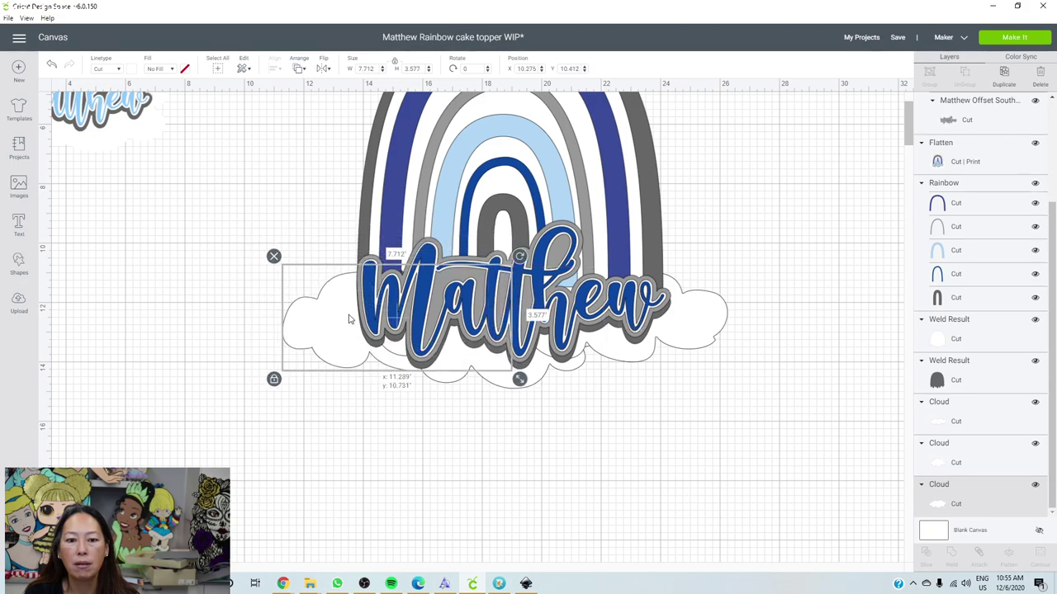
{"action": "left_click", "coordinate": [703, 337]}
{"action": "left_click_drag", "start_coordinate": [703, 338], "coordinate": [697, 303]}
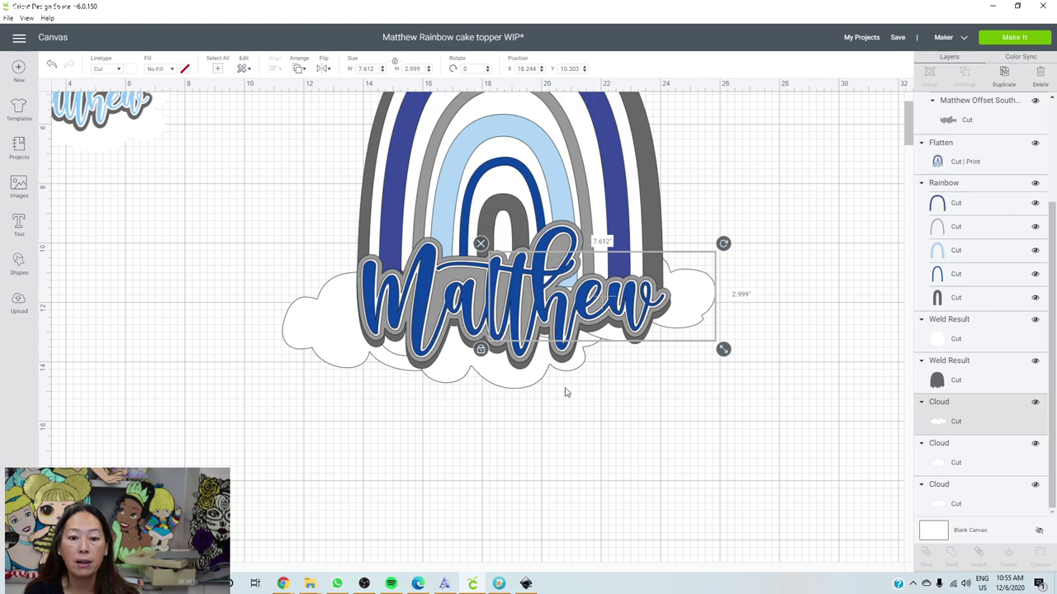
Stretch the bottom middle cloud without keeping its proportions to about 9.55 in wide and 3.83 in high
{"action": "left_click", "coordinate": [514, 375]}
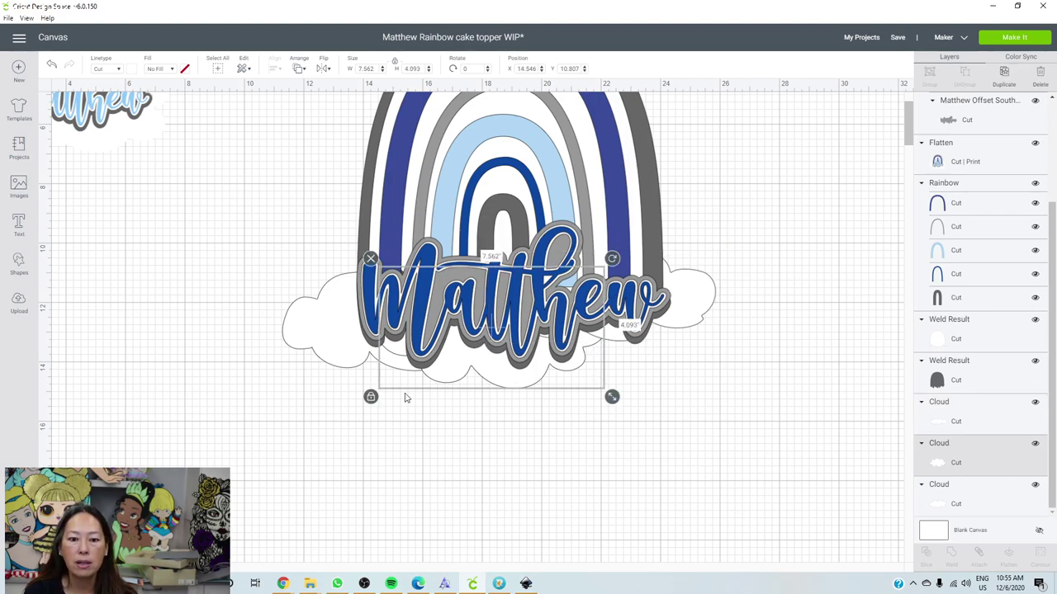
{"action": "left_click_drag", "start_coordinate": [613, 397], "coordinate": [673, 390]}
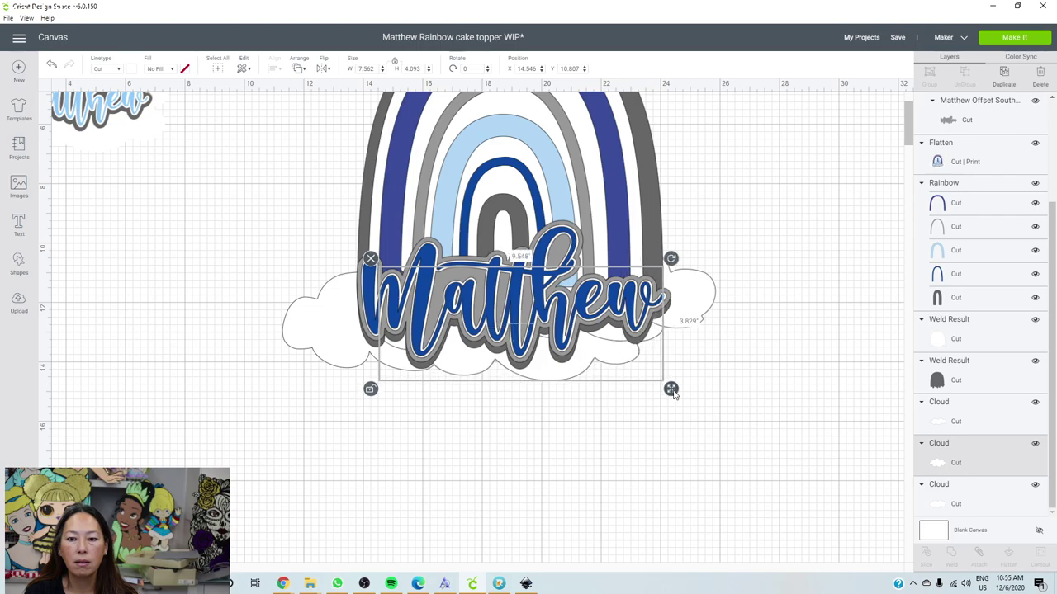
{"action": "left_click", "coordinate": [739, 503]}
{"action": "scroll", "coordinate": [730, 502], "scroll_direction": "up", "scroll_amount": 3}
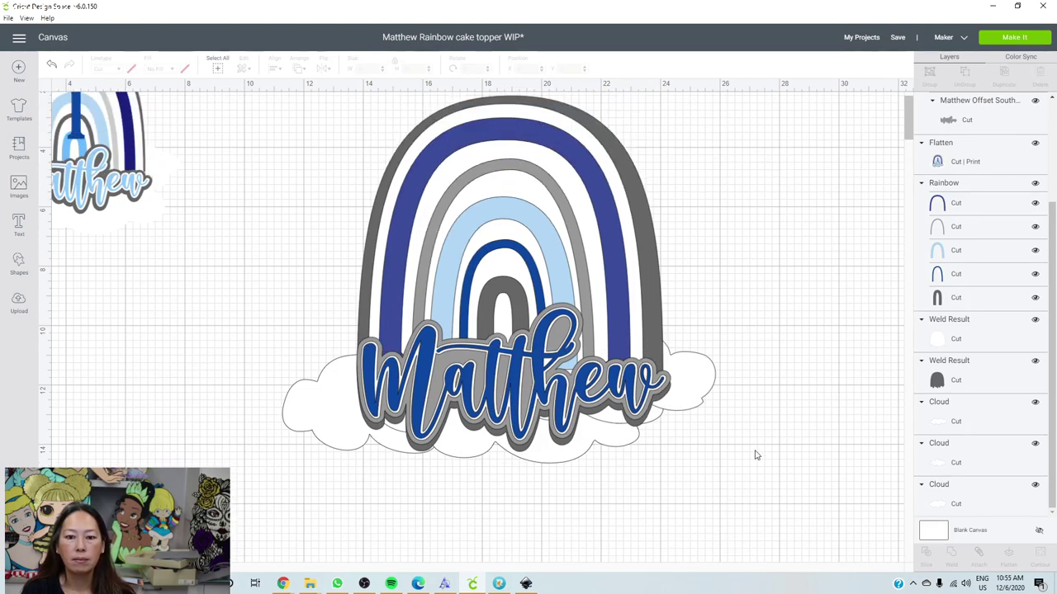
Lower the left cloud and the bottom middle cloud so more of each shows beneath the name
{"action": "left_click", "coordinate": [313, 429]}
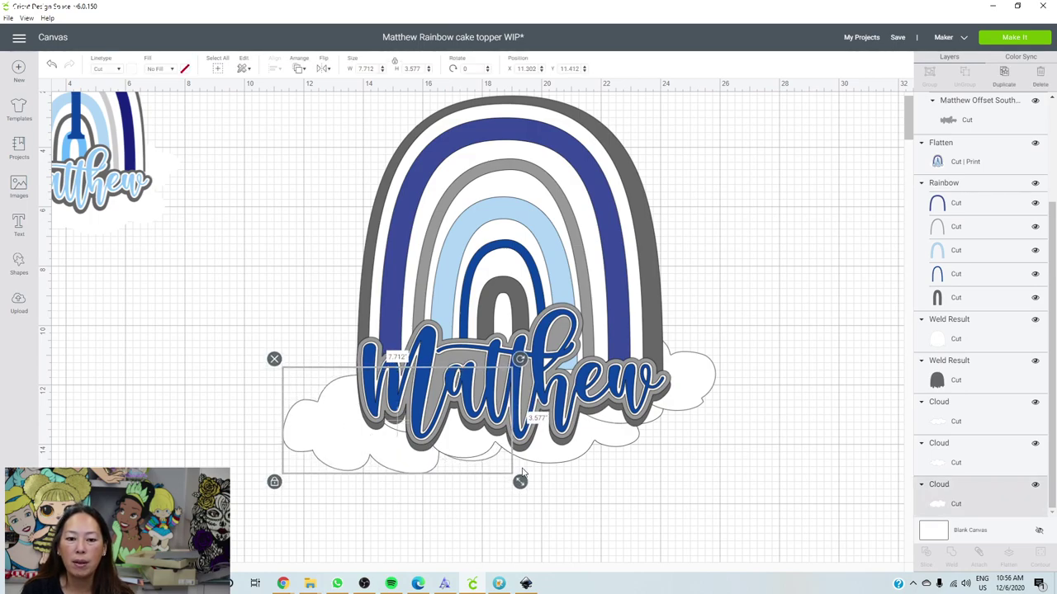
{"action": "left_click", "coordinate": [556, 461]}
{"action": "left_click_drag", "start_coordinate": [556, 460], "coordinate": [559, 480]}
Reshape the right cloud without keeping its proportions to about 7.36 in wide and 3.42 in high
{"action": "left_click", "coordinate": [689, 392]}
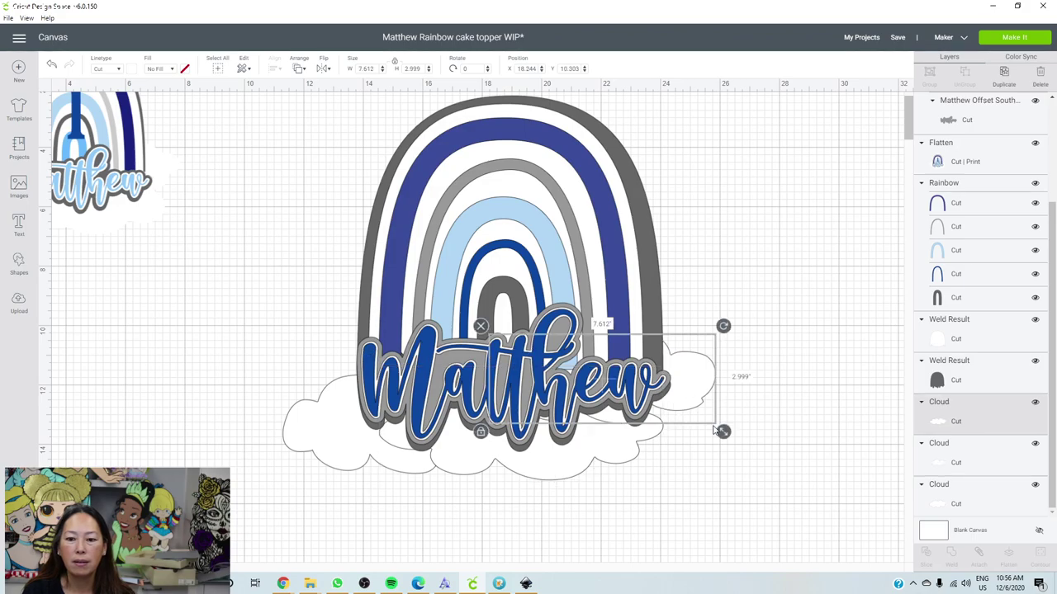
{"action": "mouse_move", "coordinate": [723, 432]}
{"action": "left_mouse_down"}
{"action": "mouse_move", "coordinate": [721, 458]}
{"action": "mouse_move", "coordinate": [715, 443]}
{"action": "left_mouse_up"}
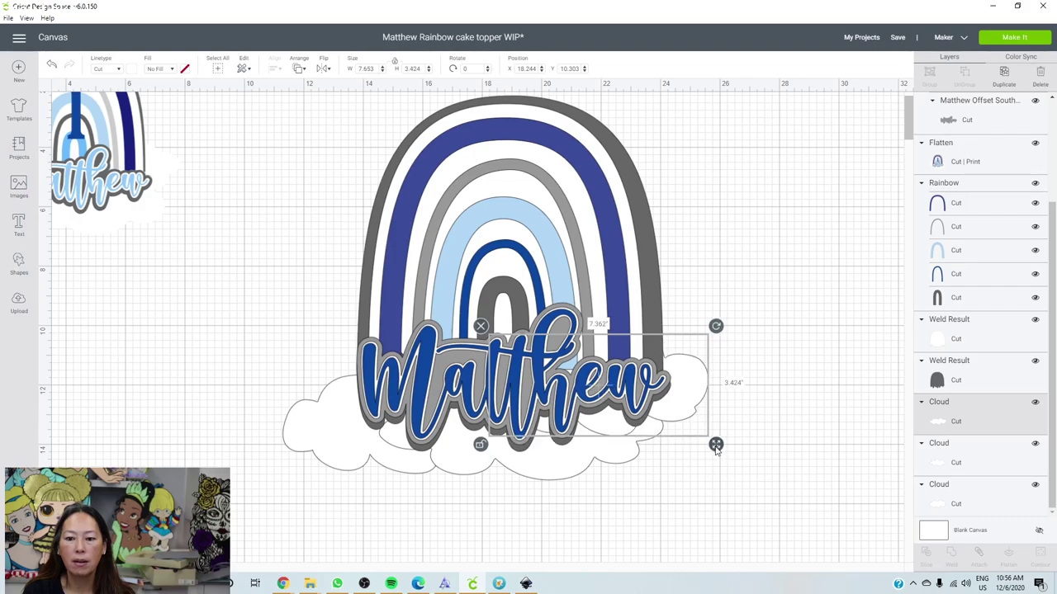
{"action": "left_click", "coordinate": [749, 514]}
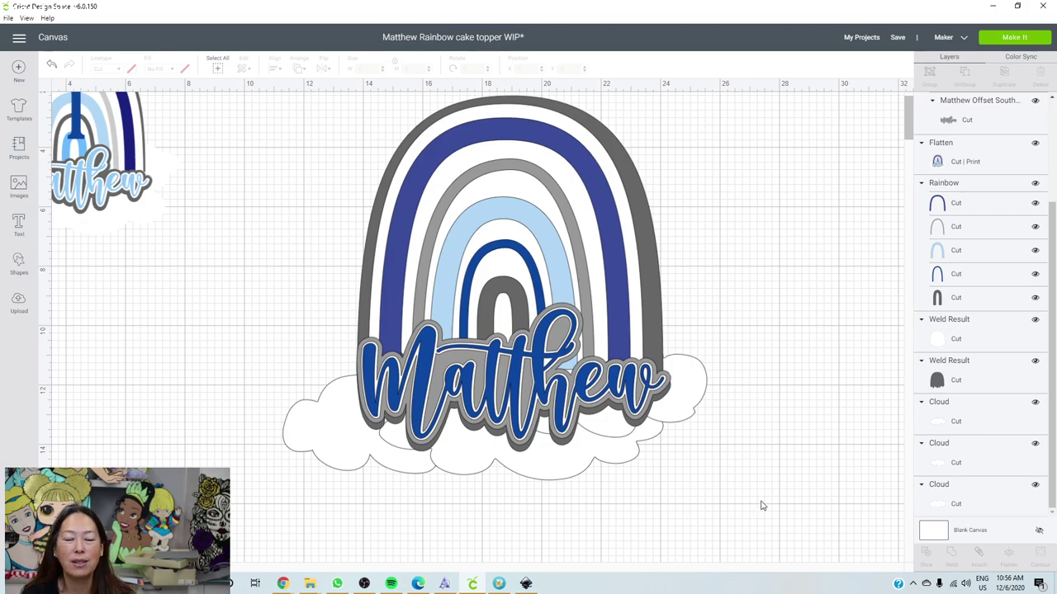
Select the flattened reference image of the finished topper beside the new design
{"action": "scroll", "coordinate": [682, 490], "scroll_direction": "up", "scroll_amount": 1}
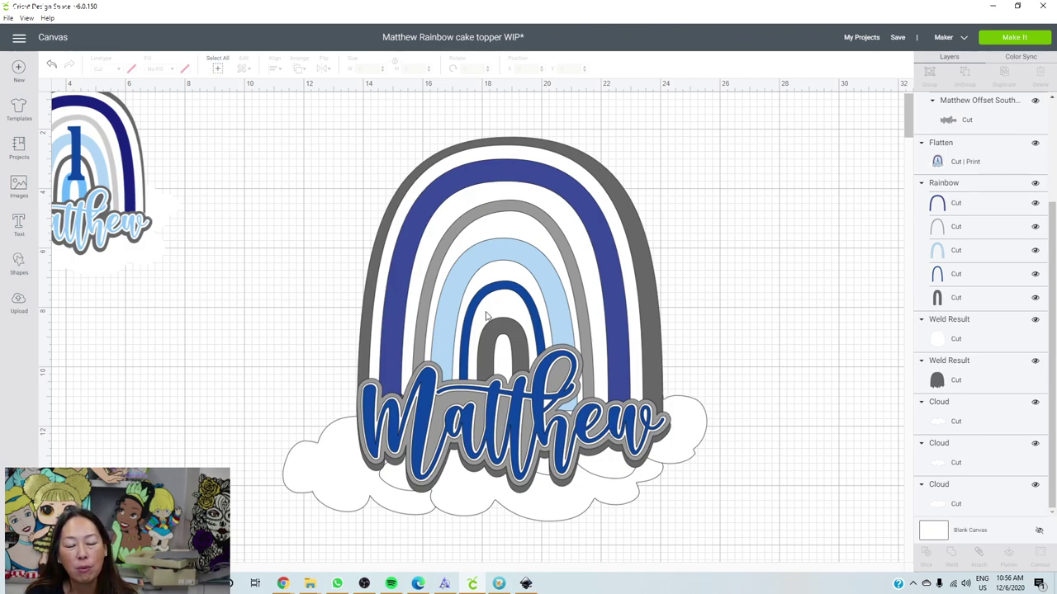
{"action": "left_click", "coordinate": [79, 161]}
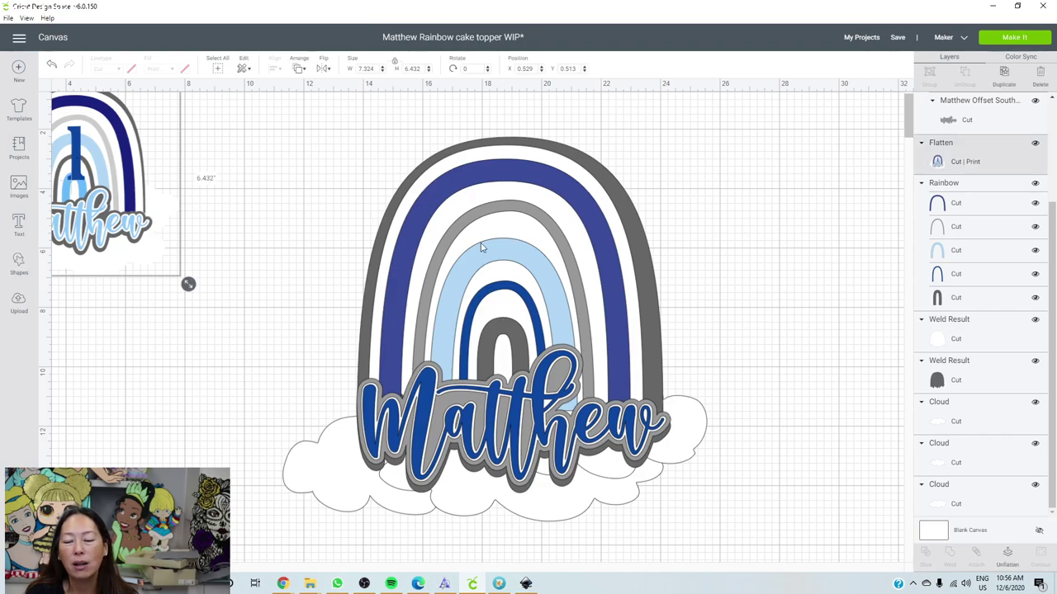